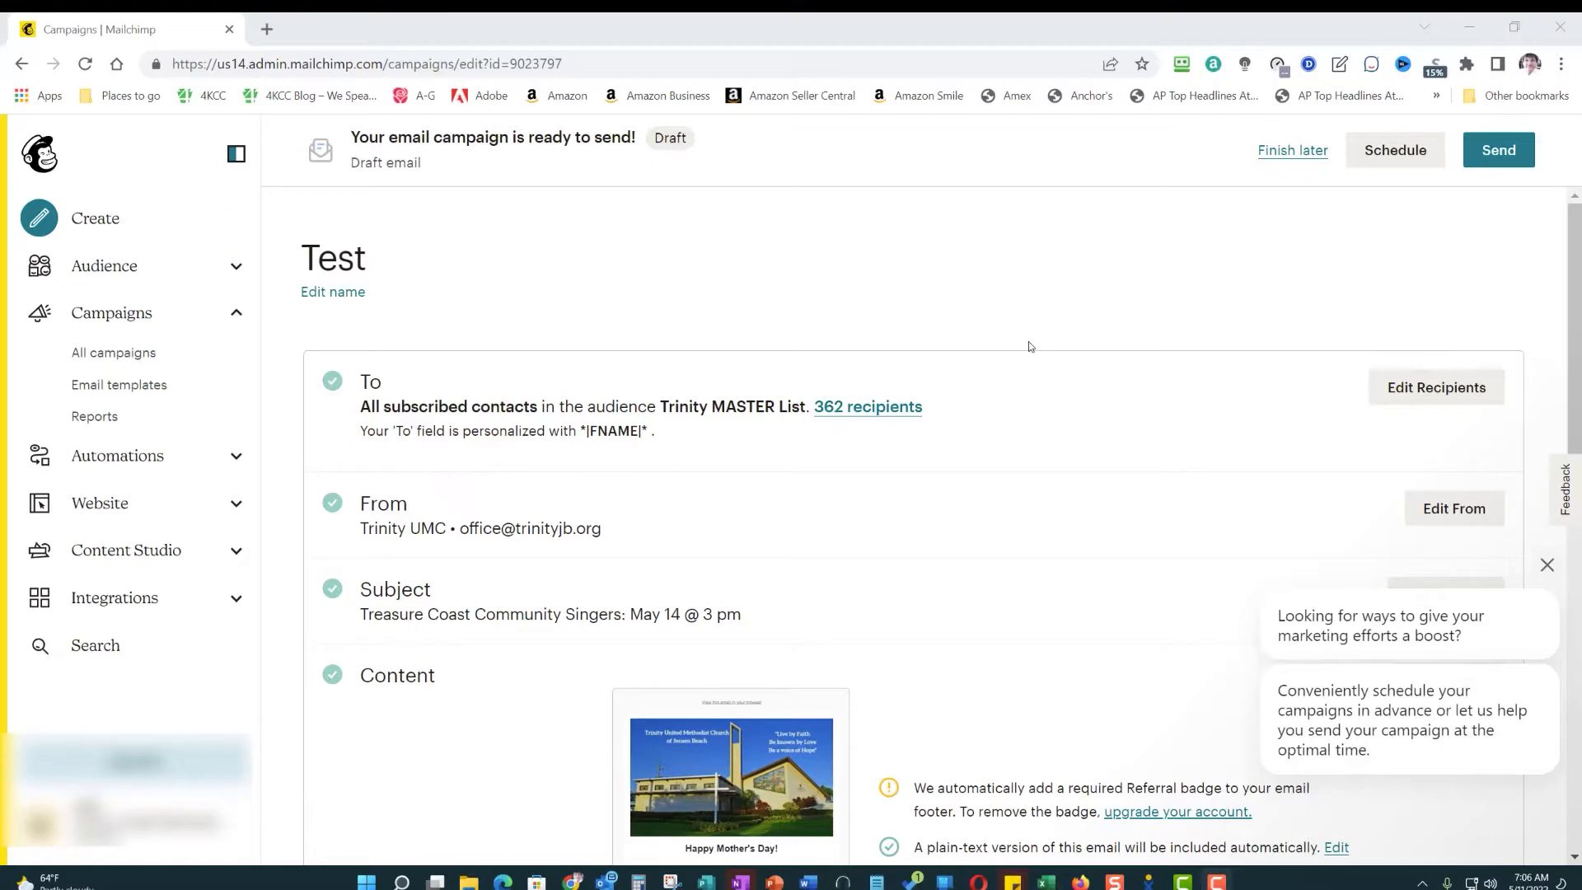
# - Open the Test campaign's email design and open the text block containing the New Art Show section for editing
pyautogui.scroll(-8, 1028, 346)
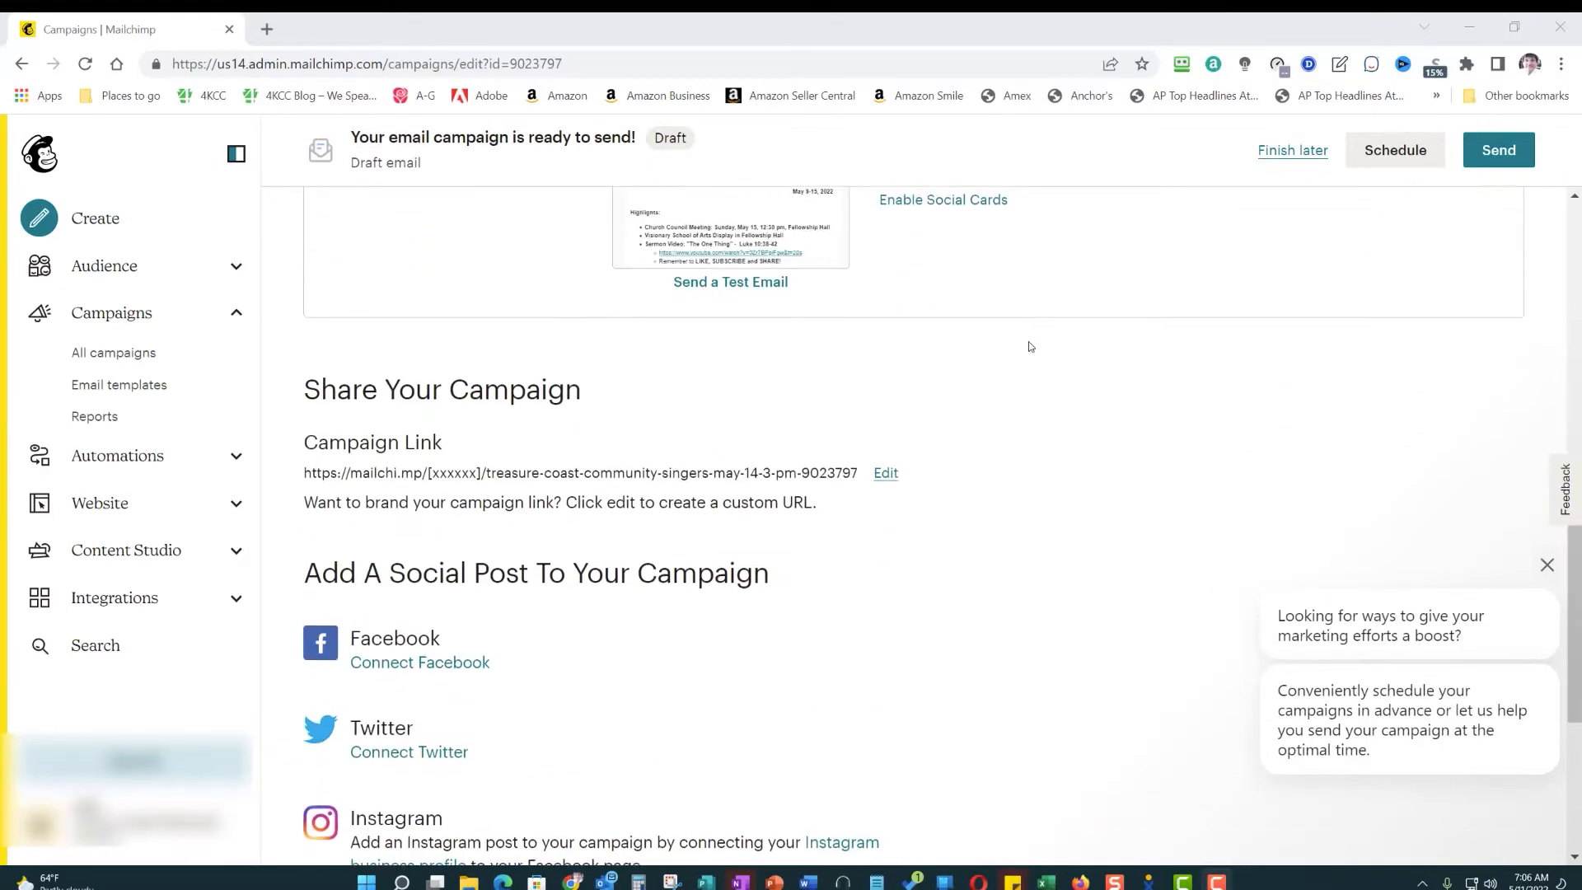
pyautogui.scroll(2, 1028, 346)
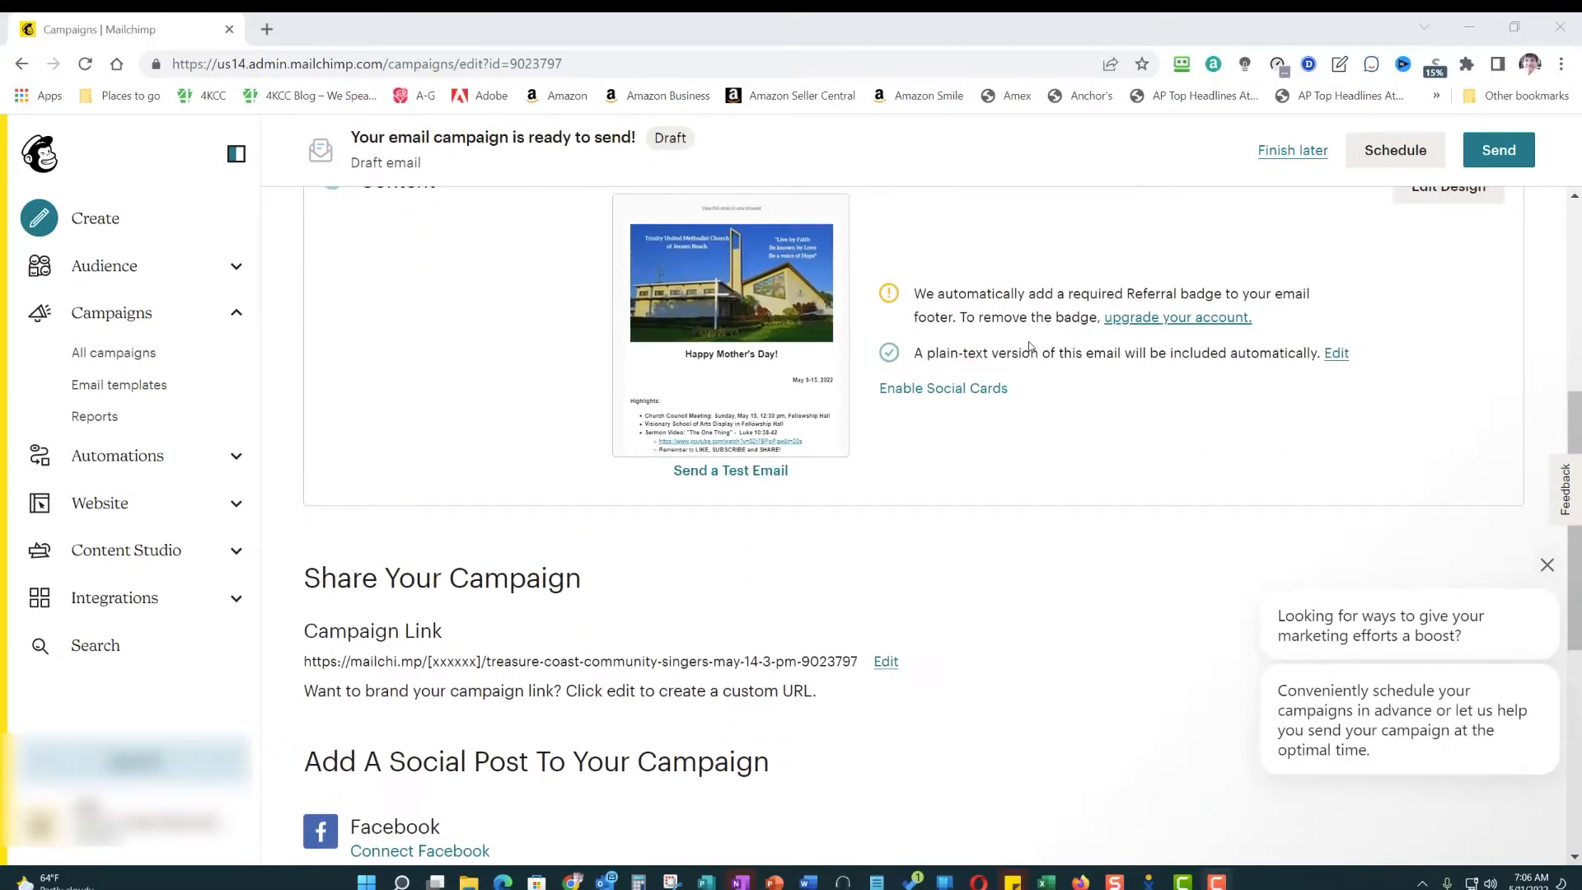
pyautogui.scroll(1, 1029, 346)
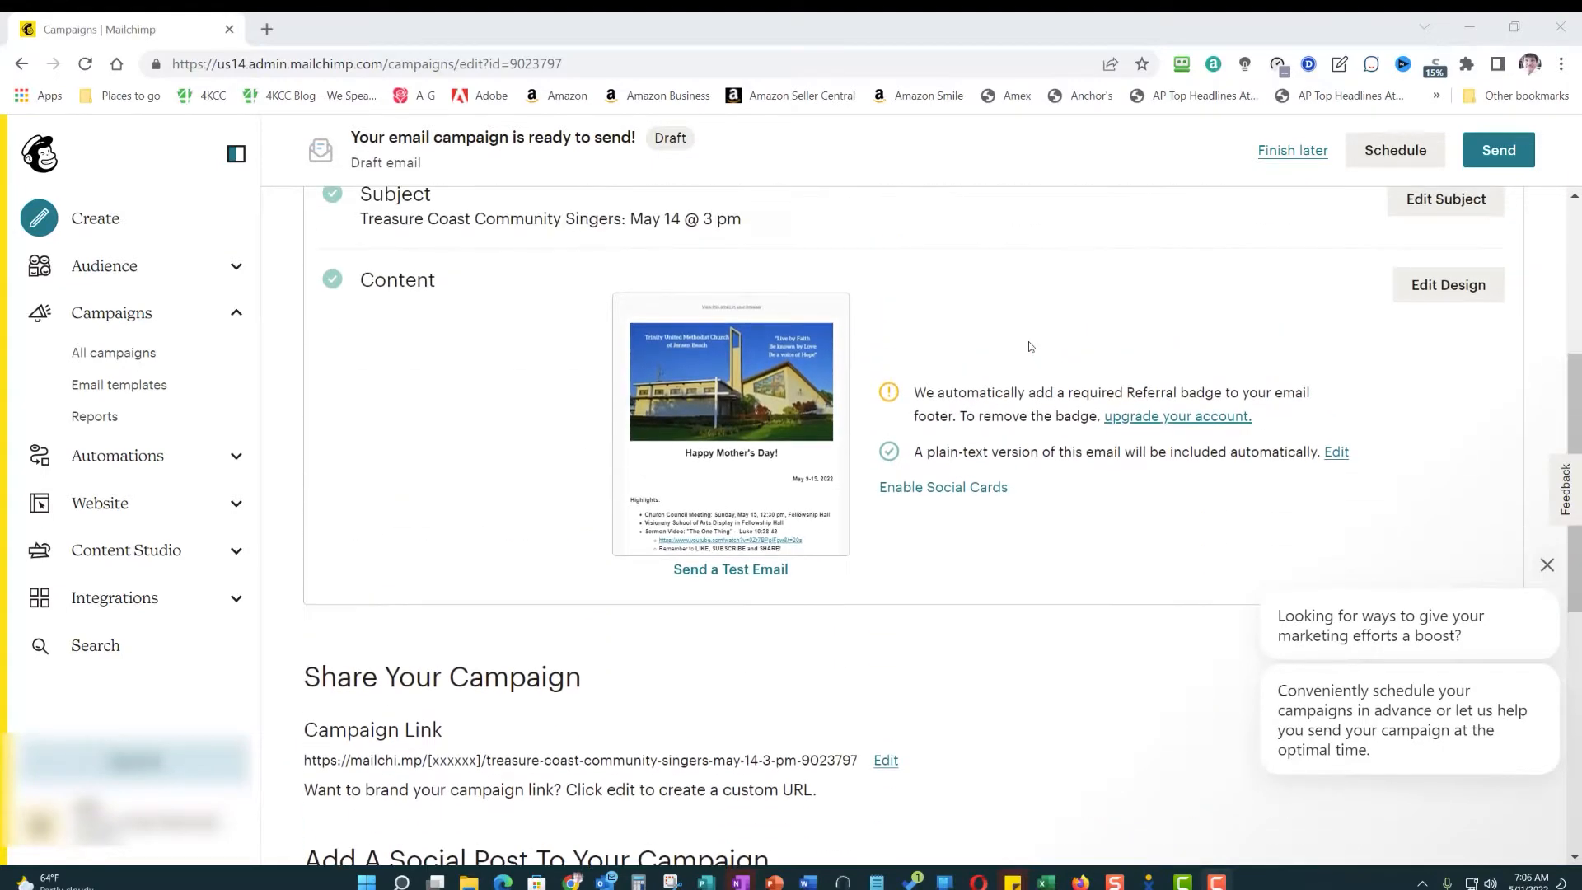
pyautogui.click(1438, 286)
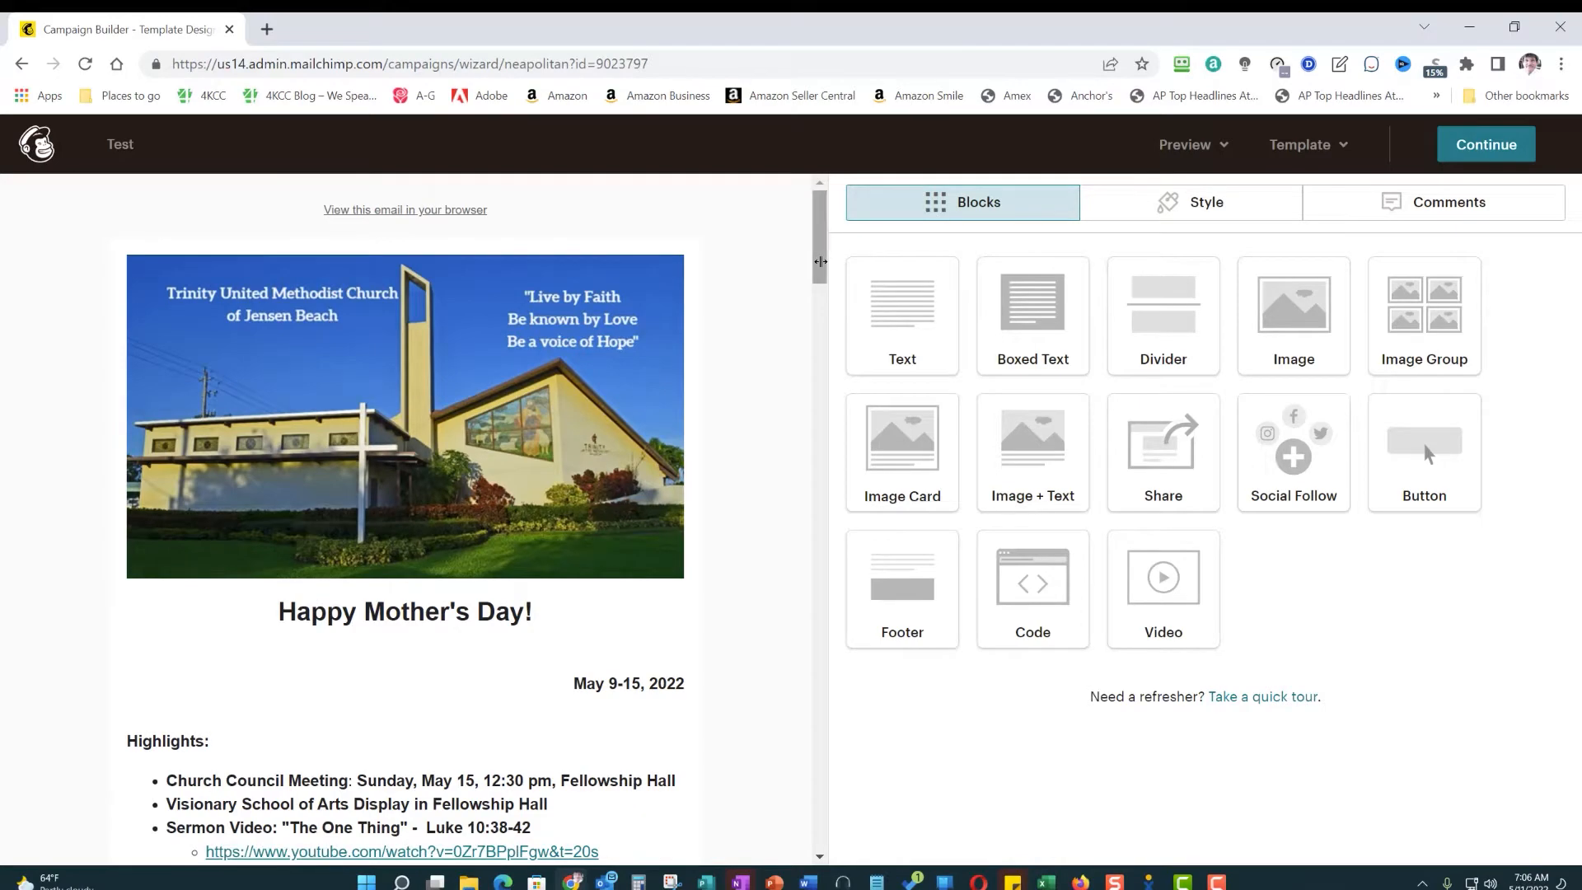
pyautogui.moveTo(821, 267); pyautogui.dragTo(792, 626)
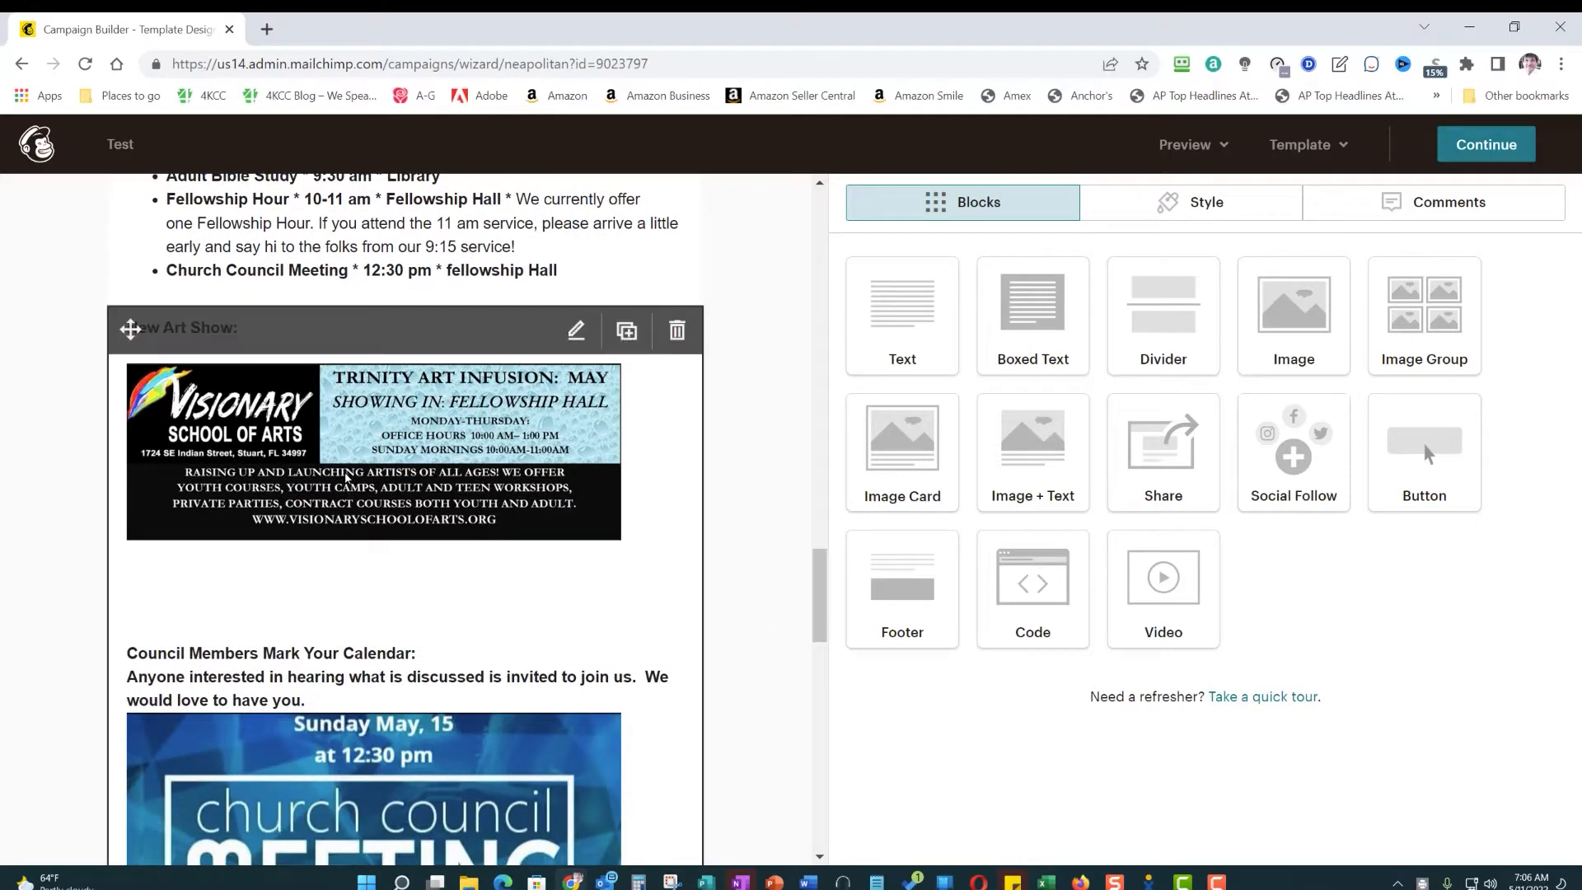
pyautogui.click(346, 476)
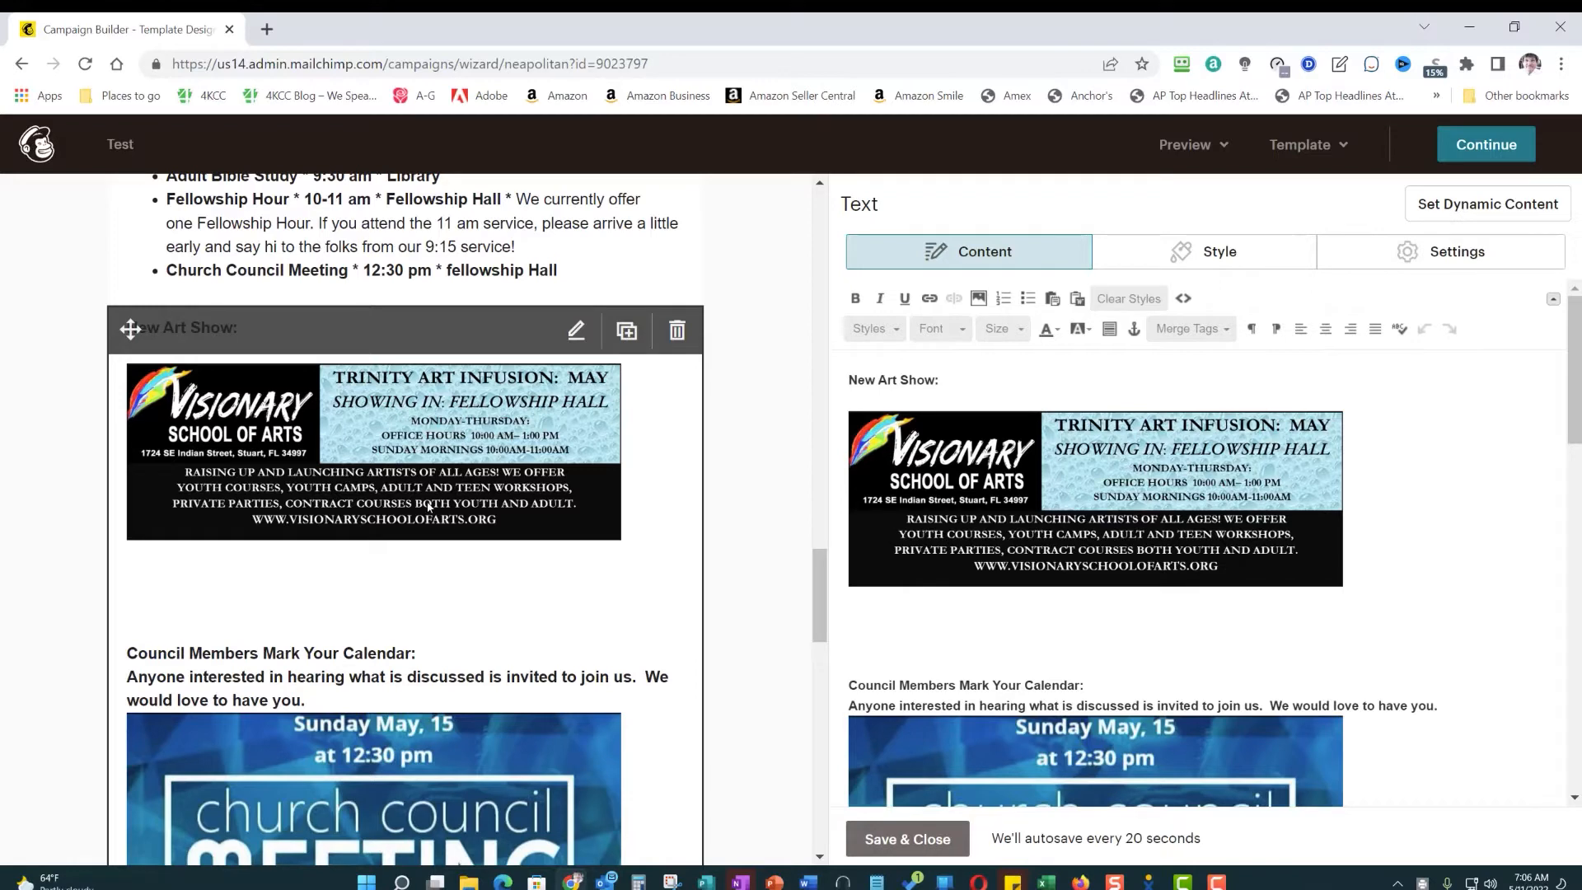
pyautogui.click(1064, 488)
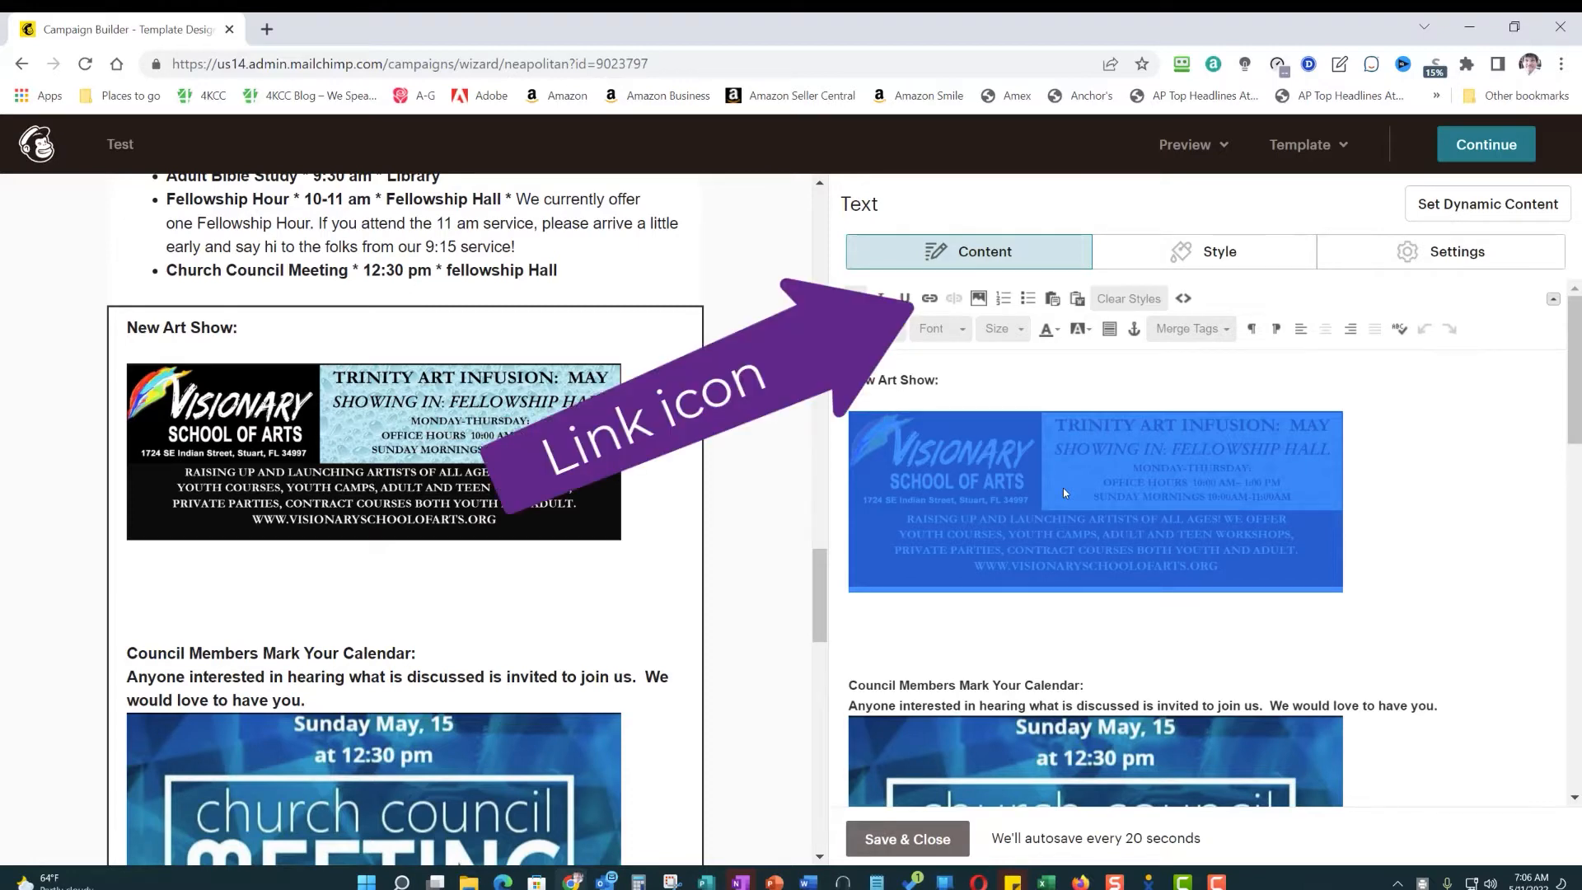
pyautogui.click(931, 299)
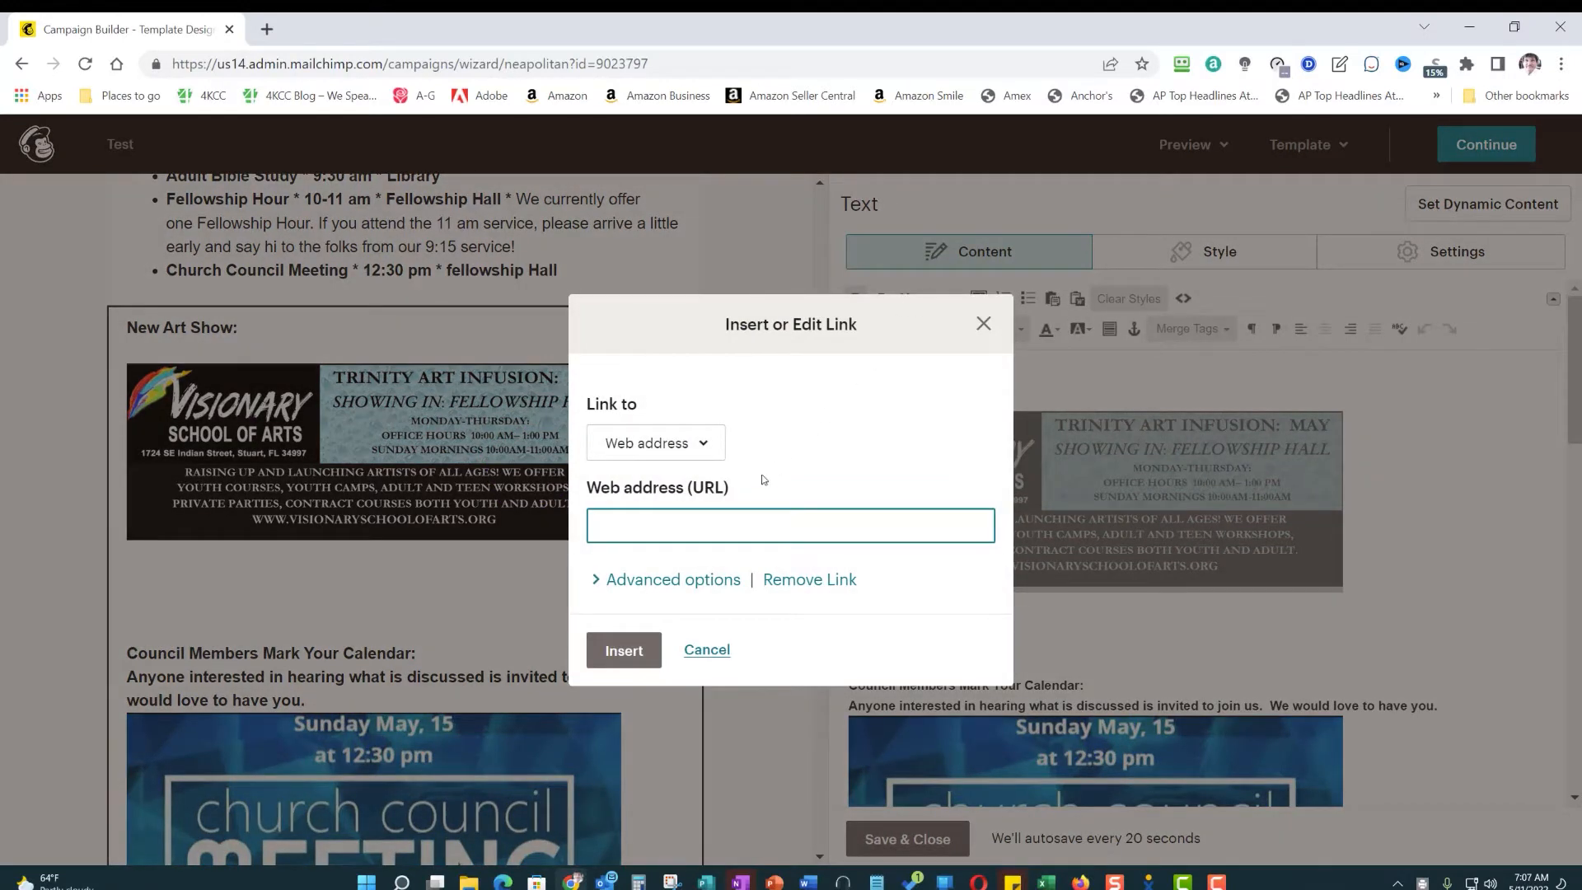
pyautogui.moveTo(677, 330); pyautogui.dragTo(802, 278)
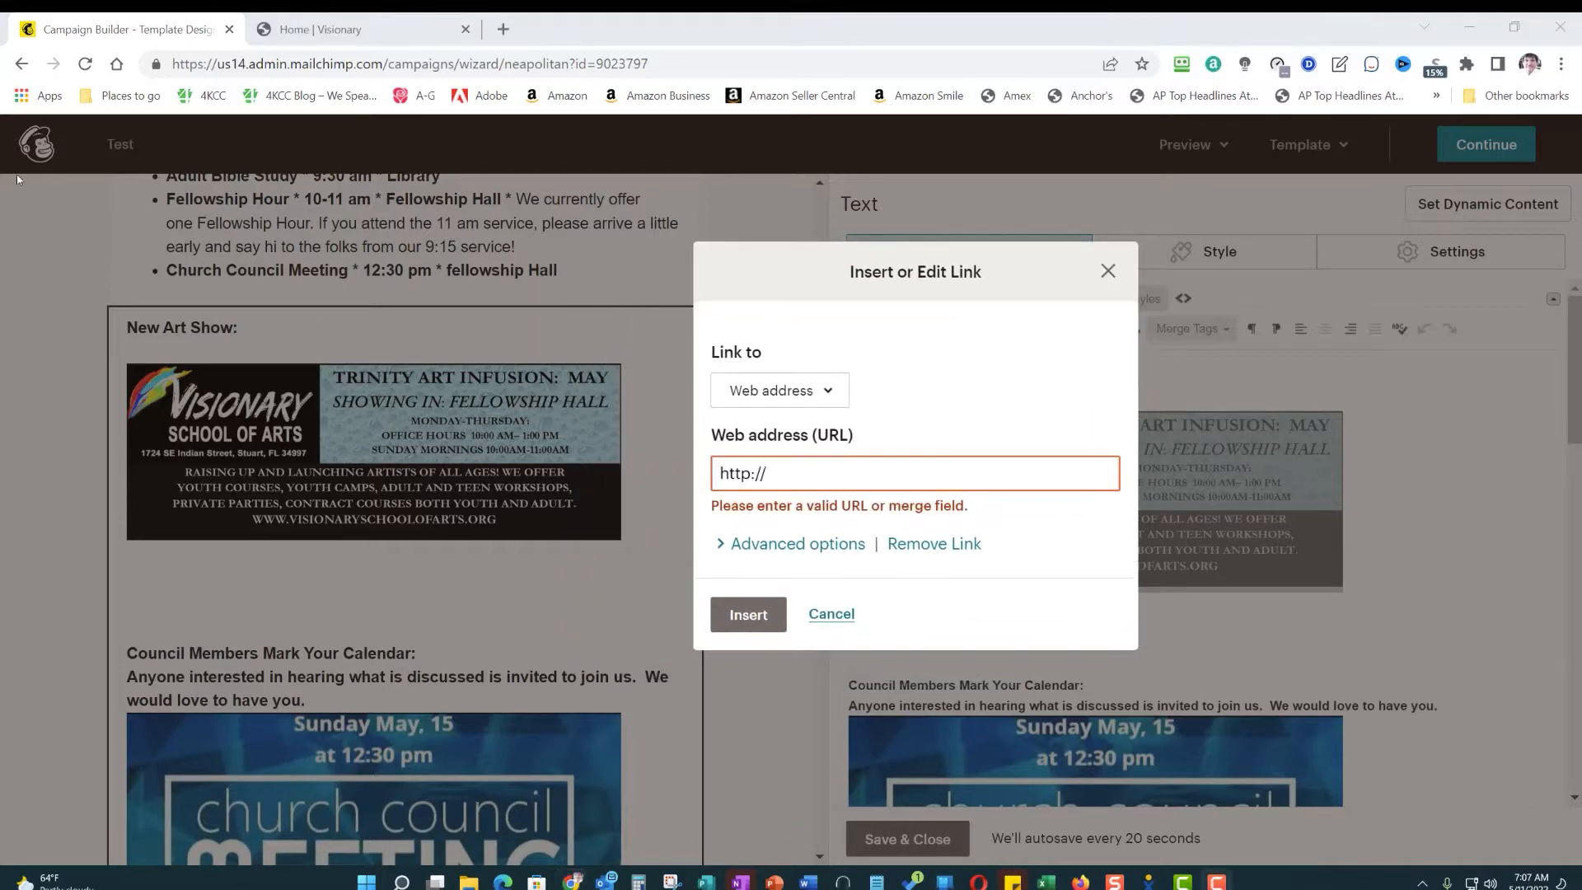
pyautogui.click(791, 476)
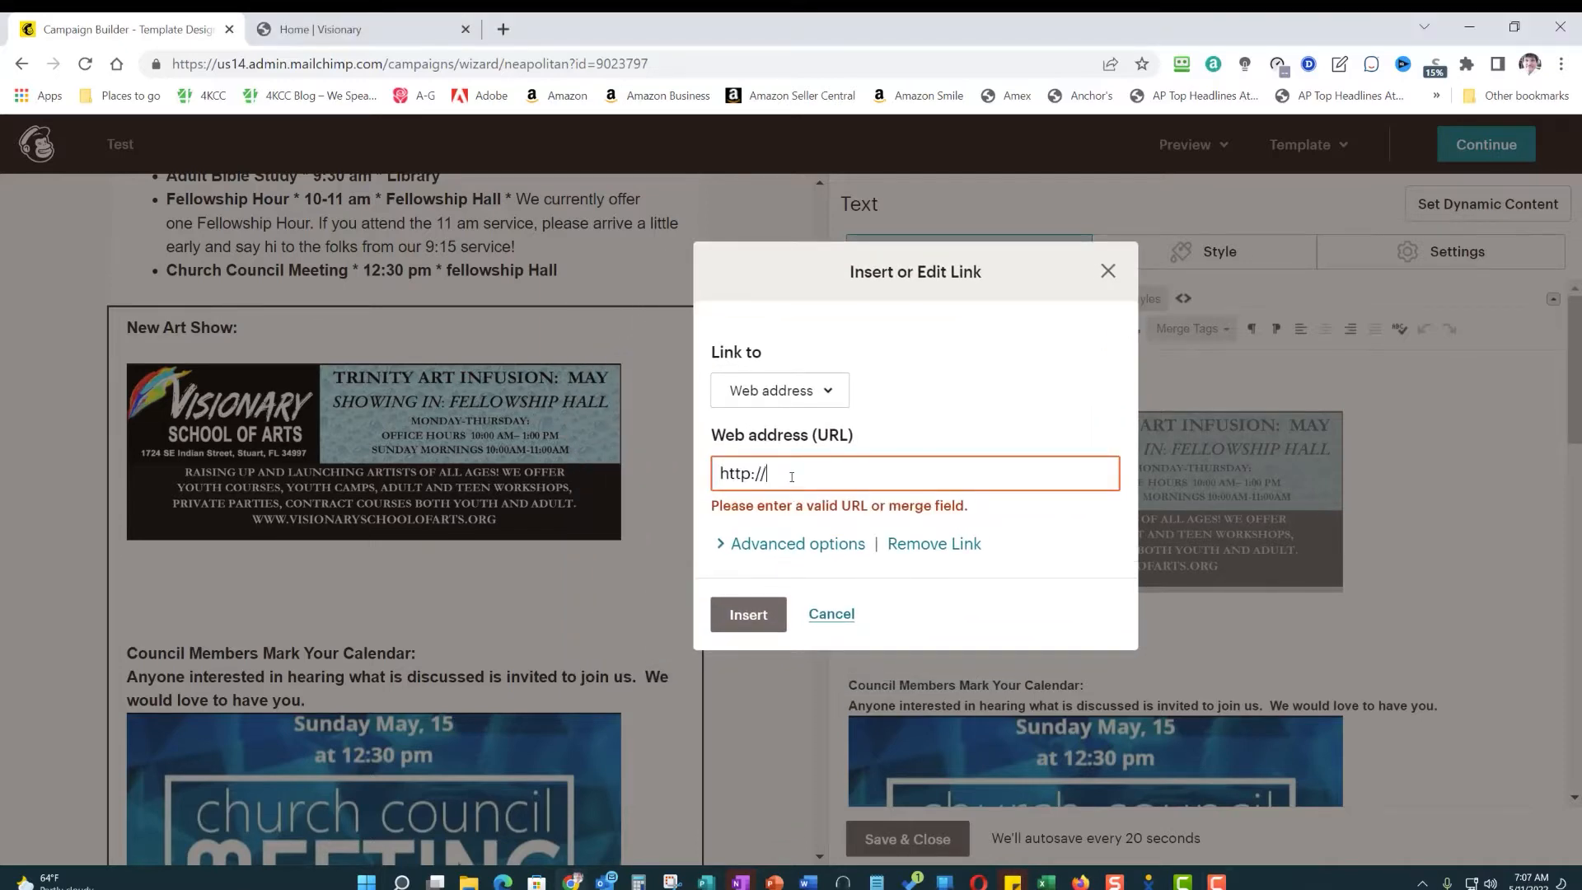
pyautogui.press('BackSpace')
pyautogui.press('BackSpace')
pyautogui.press('BackSpace')
pyautogui.press('BackSpace')
pyautogui.press('BackSpace')
pyautogui.press('BackSpace')
pyautogui.write('https://www.visionaryschoolofarts.org/')
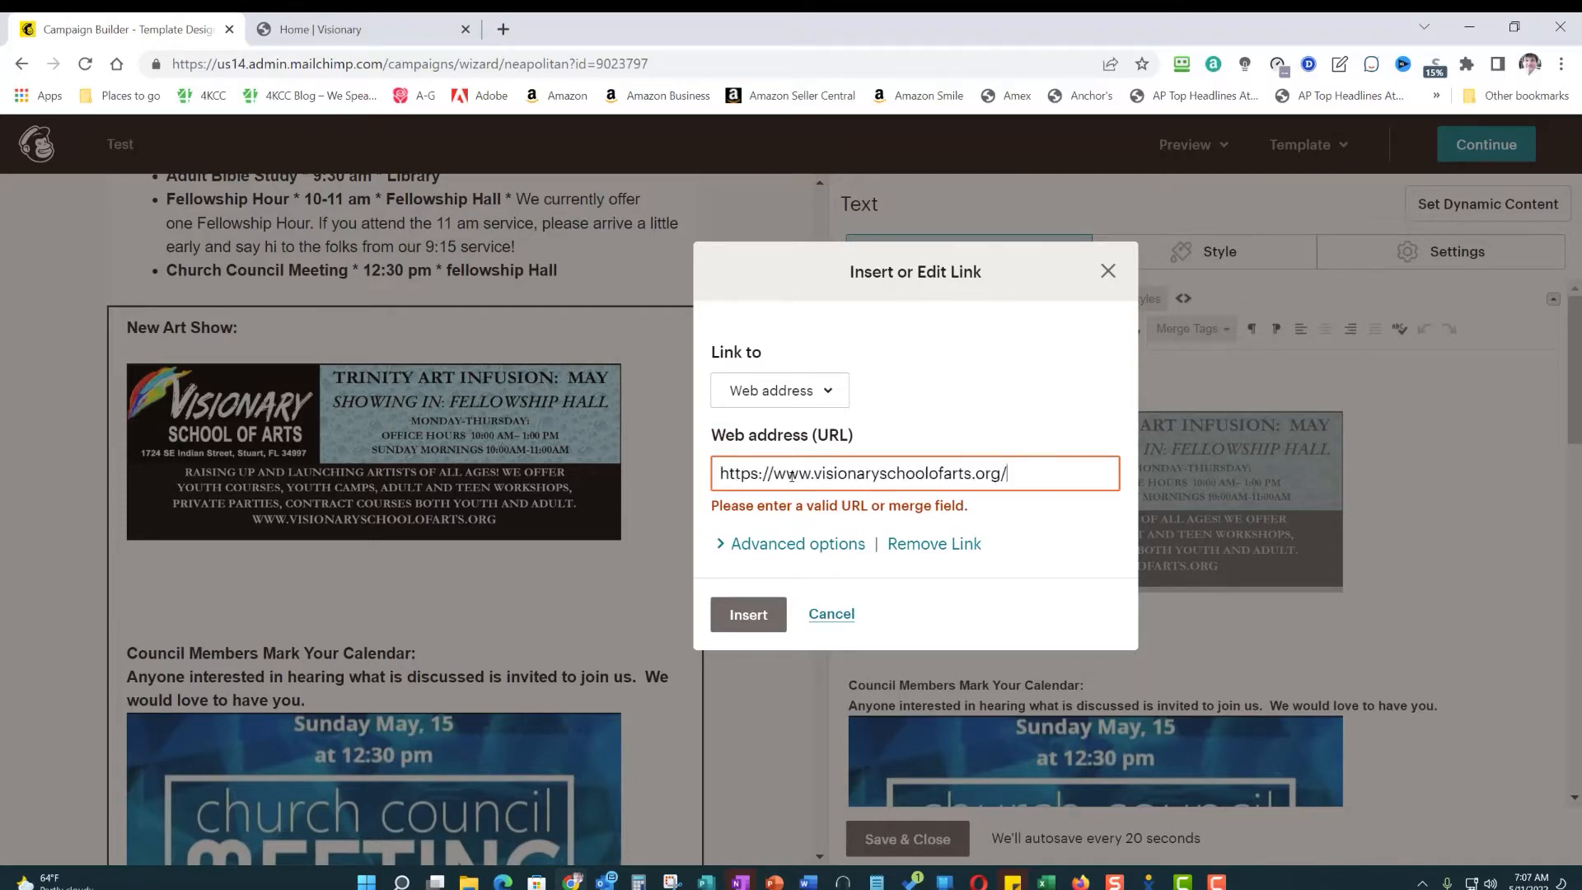
# - Check under the advanced options that the banner's link opens in a new window, and insert the link
pyautogui.click(719, 544)
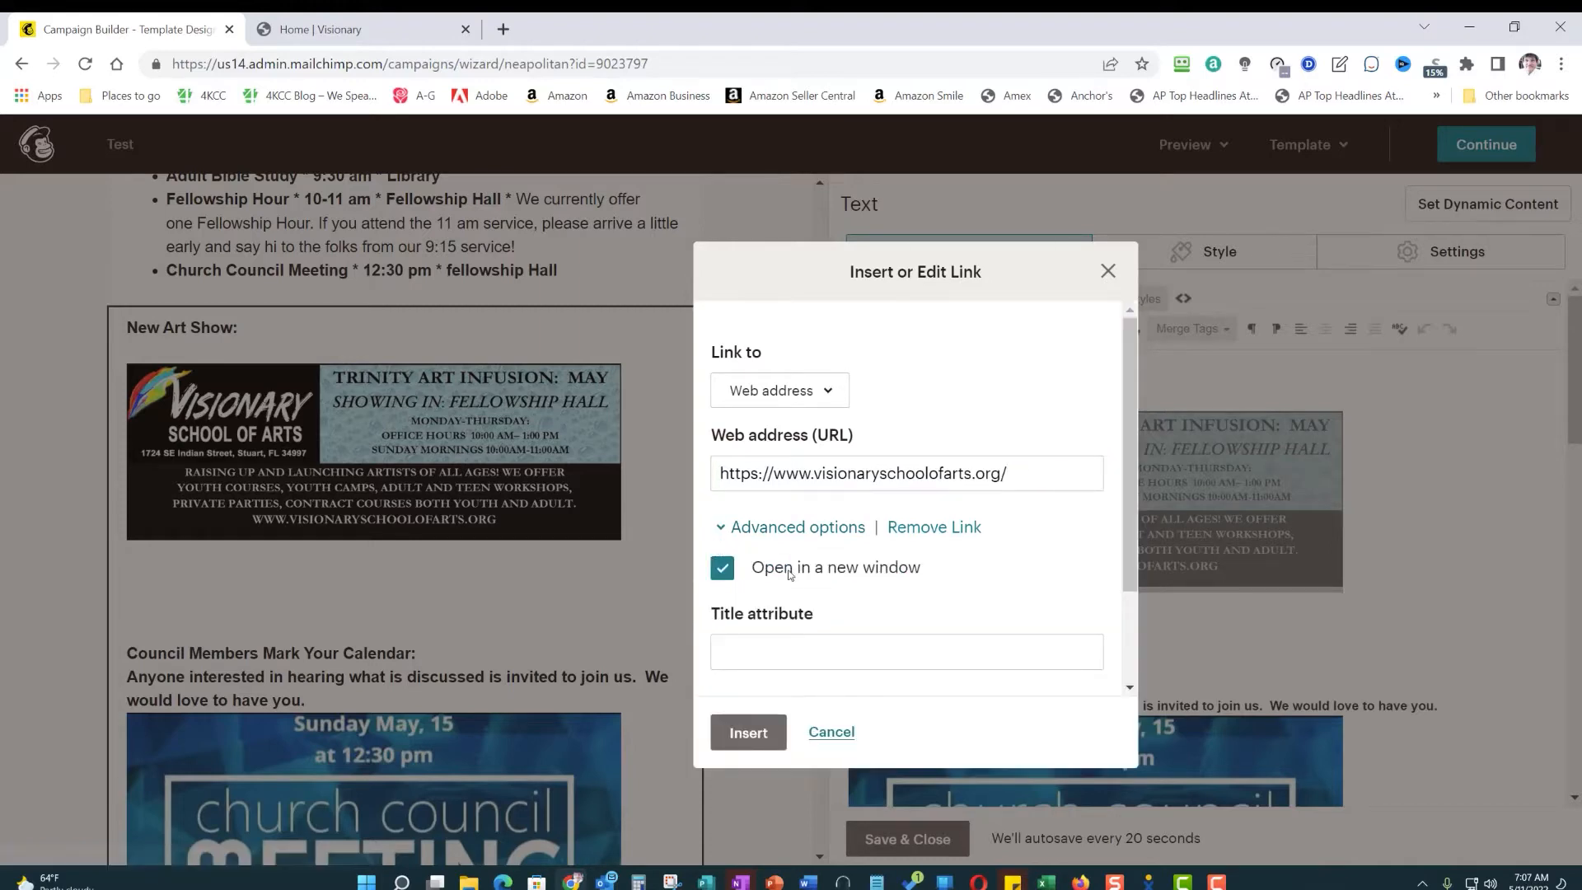
pyautogui.click(724, 565)
pyautogui.click(724, 565)
pyautogui.moveTo(1124, 525); pyautogui.dragTo(1141, 638)
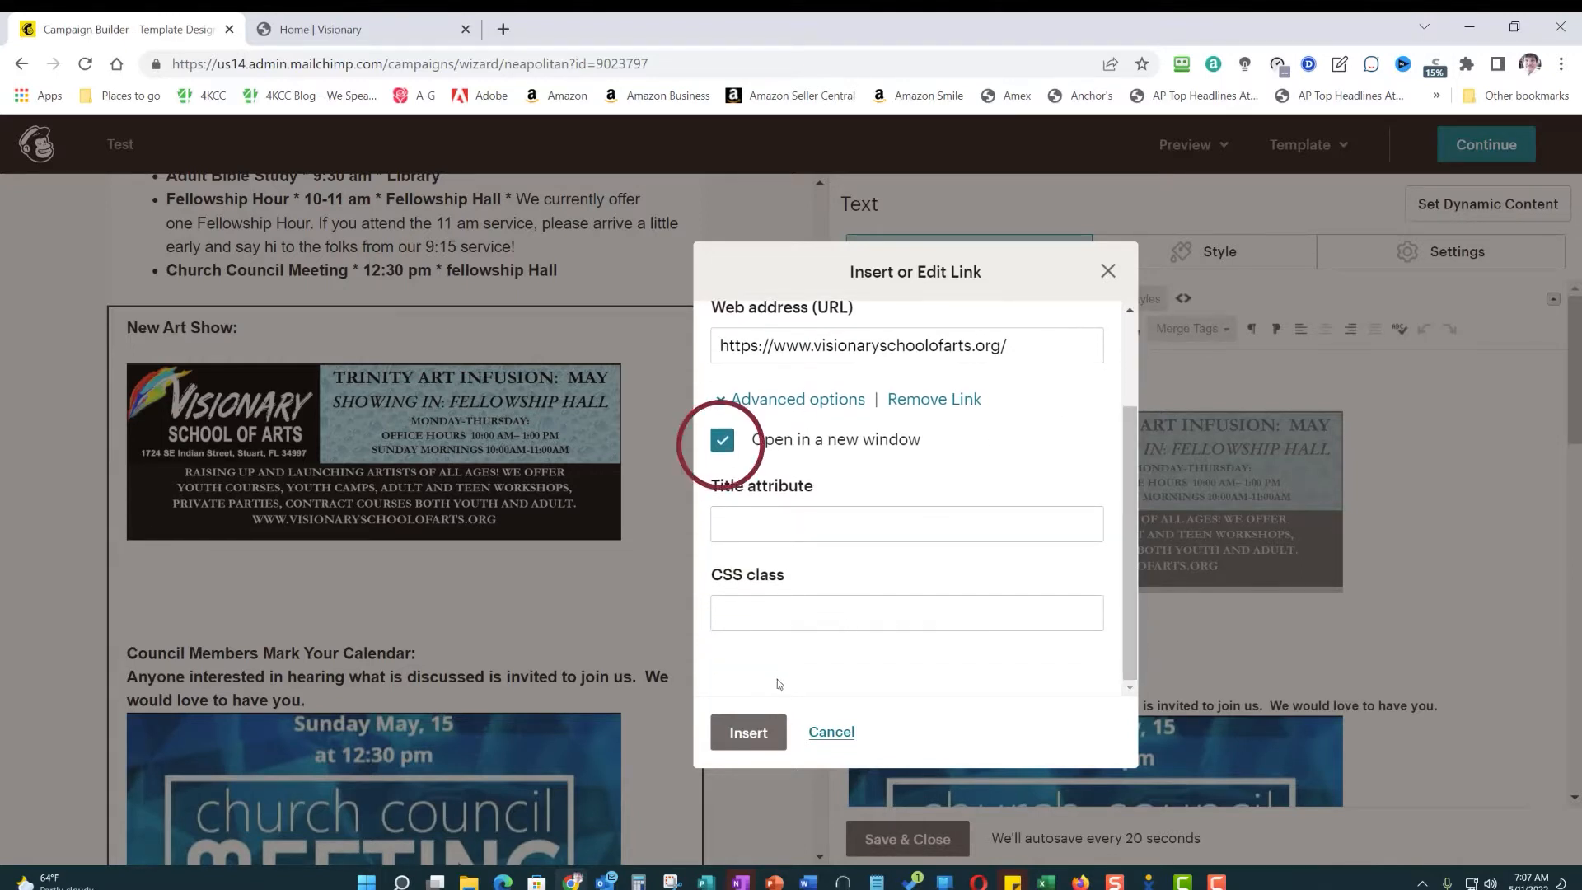
pyautogui.click(752, 733)
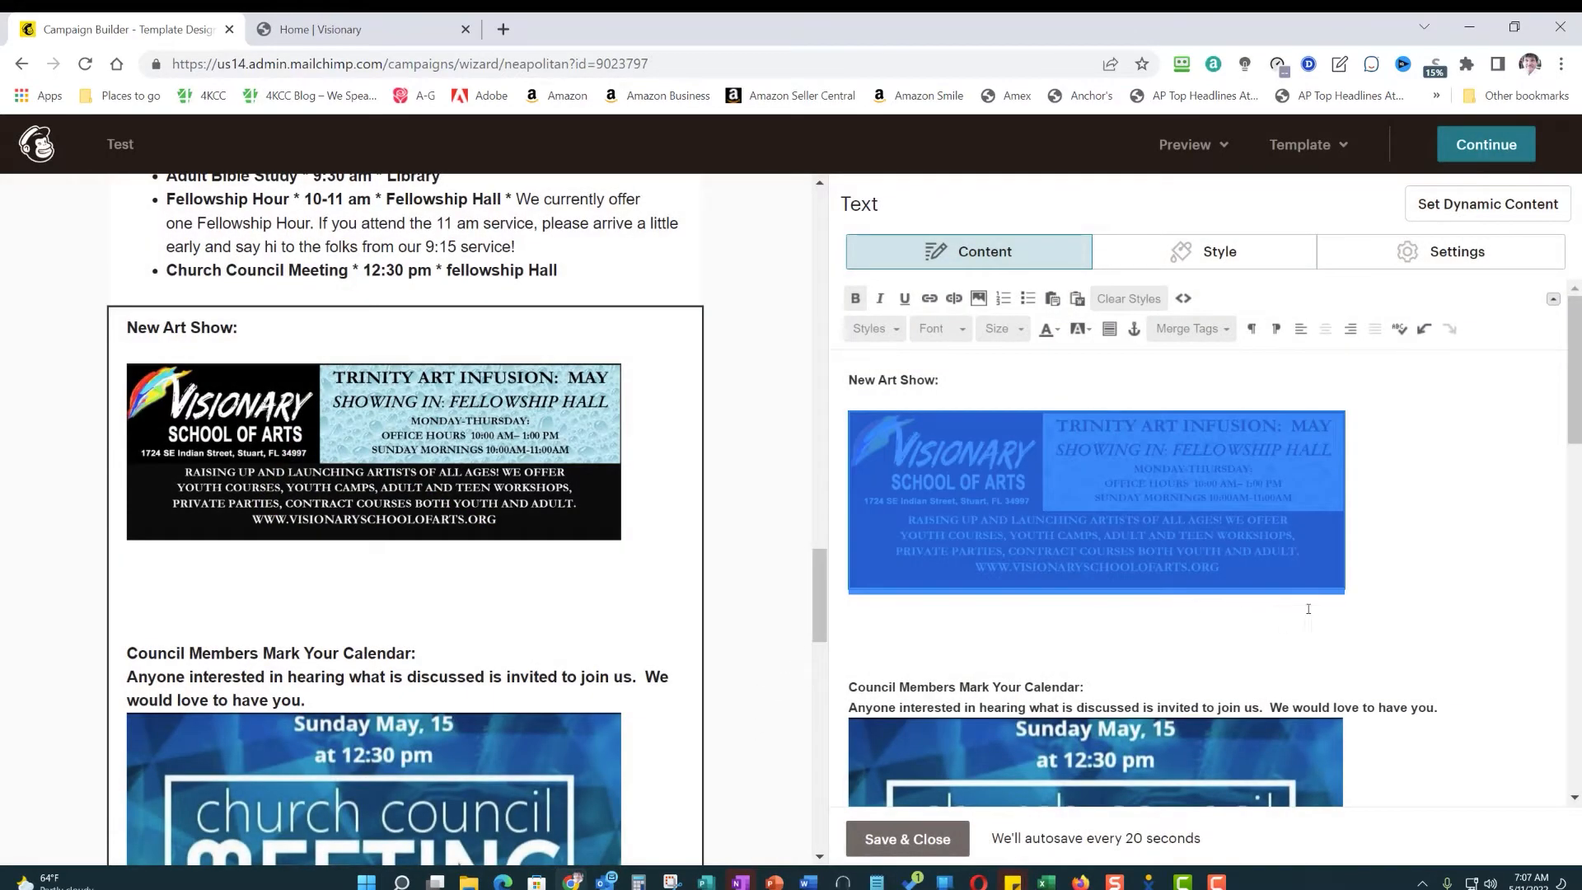
pyautogui.scroll(-4, 1426, 540)
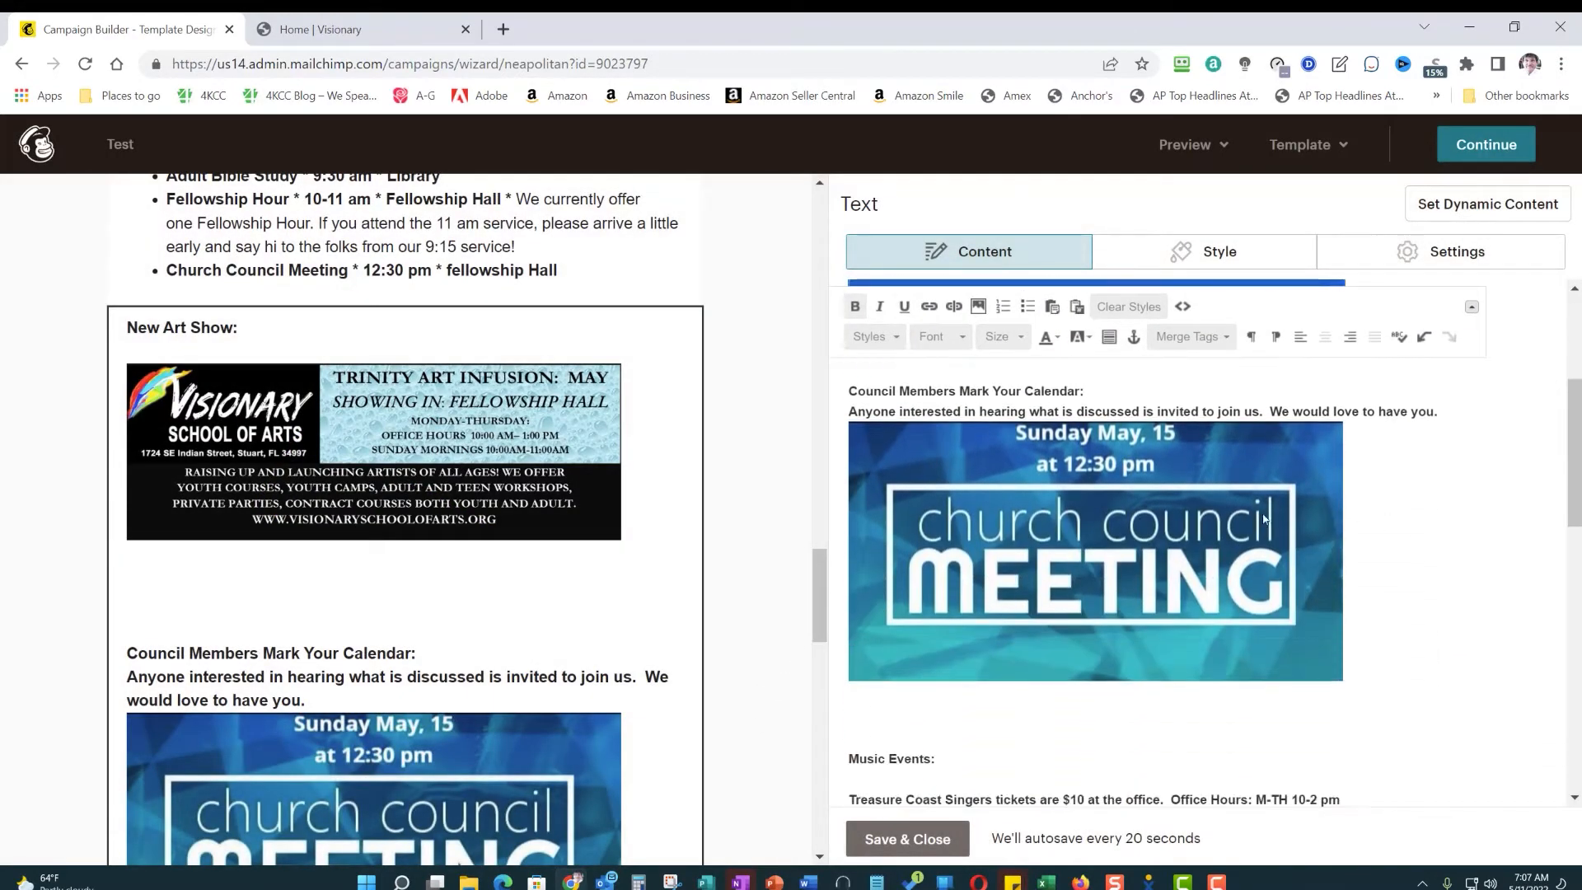
pyautogui.scroll(-6, 1110, 556)
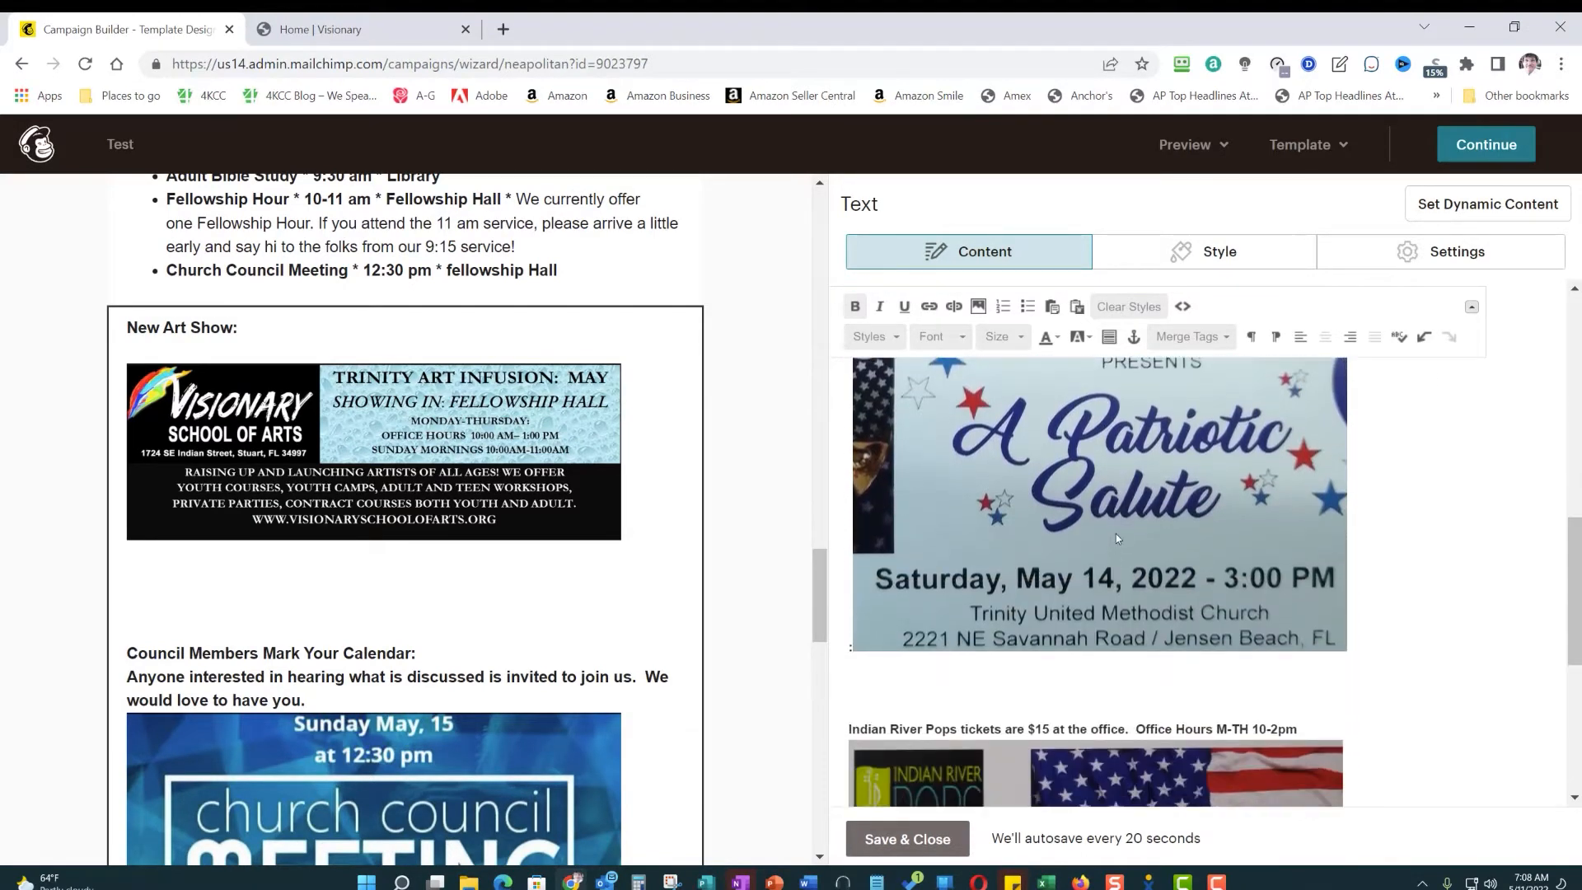
pyautogui.click(1116, 534)
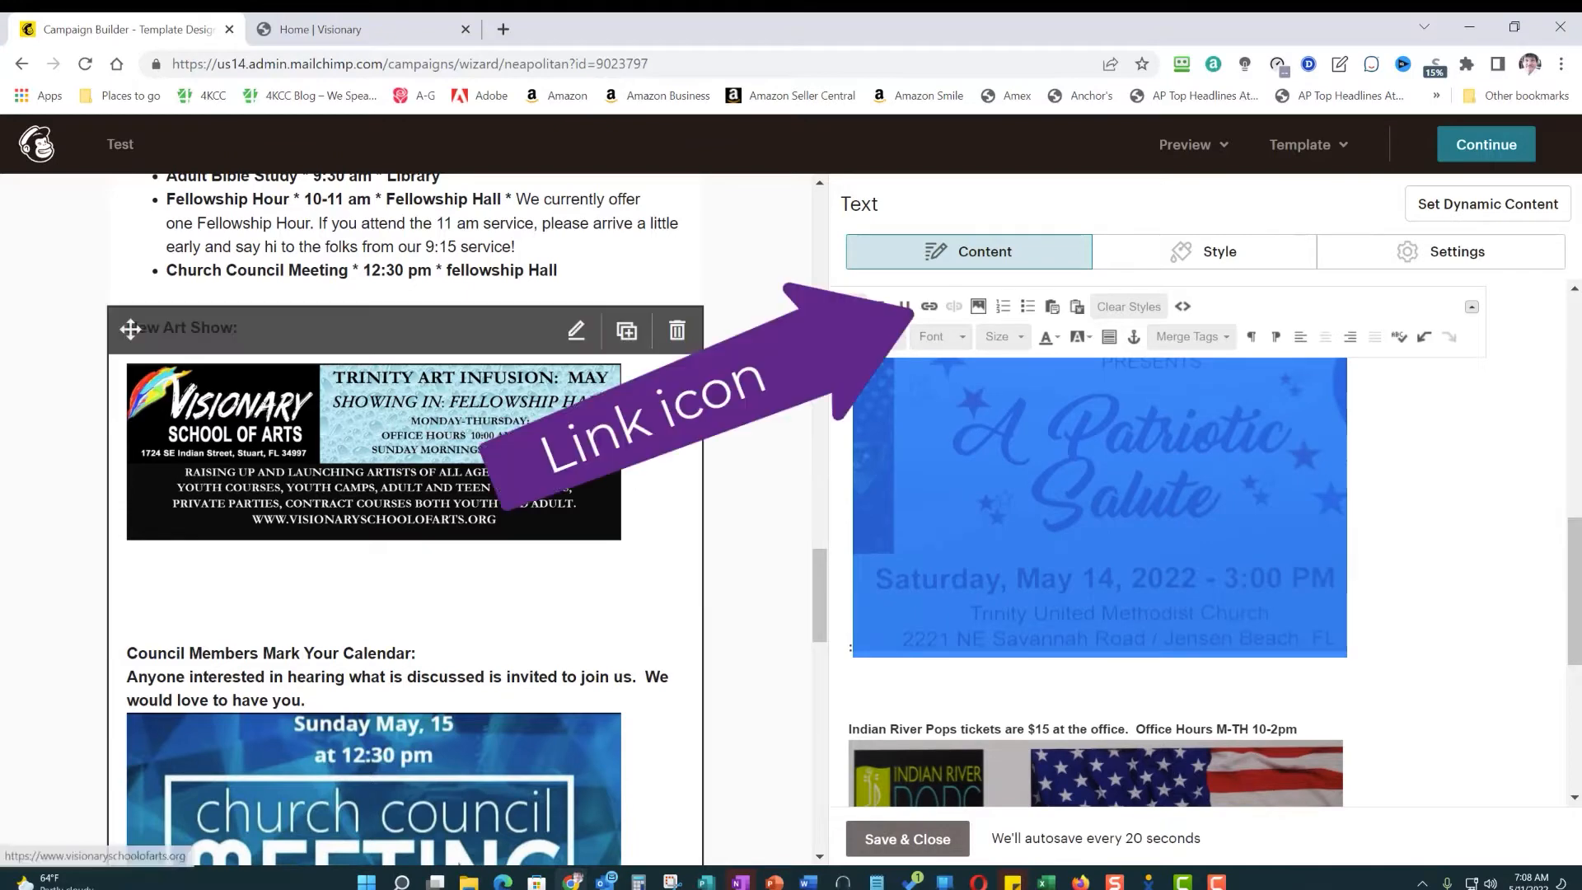
pyautogui.click(928, 308)
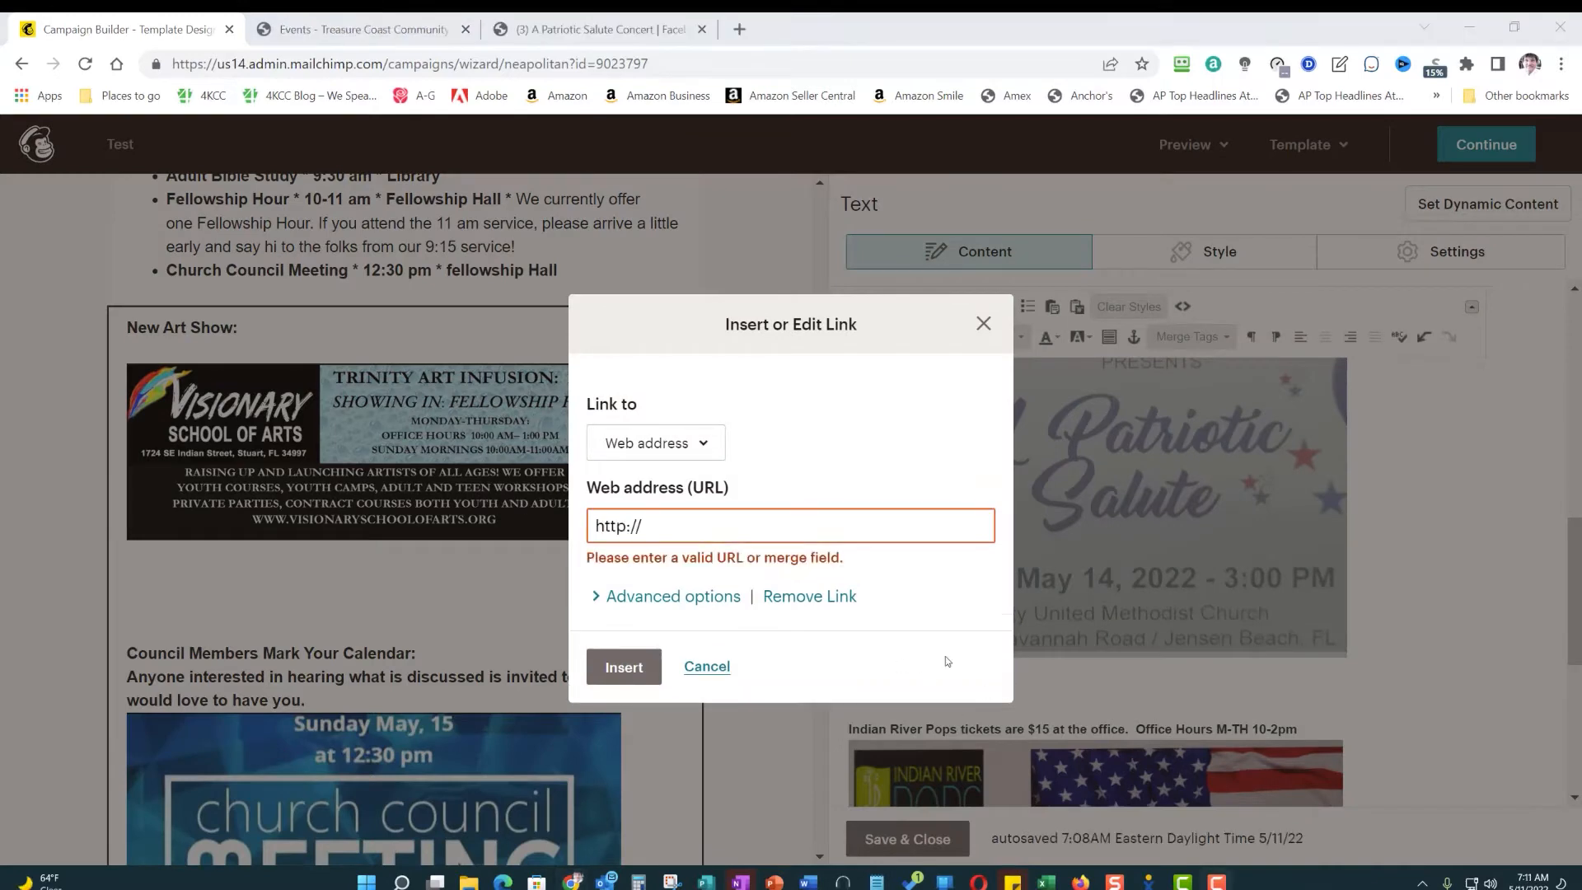
pyautogui.click(682, 525)
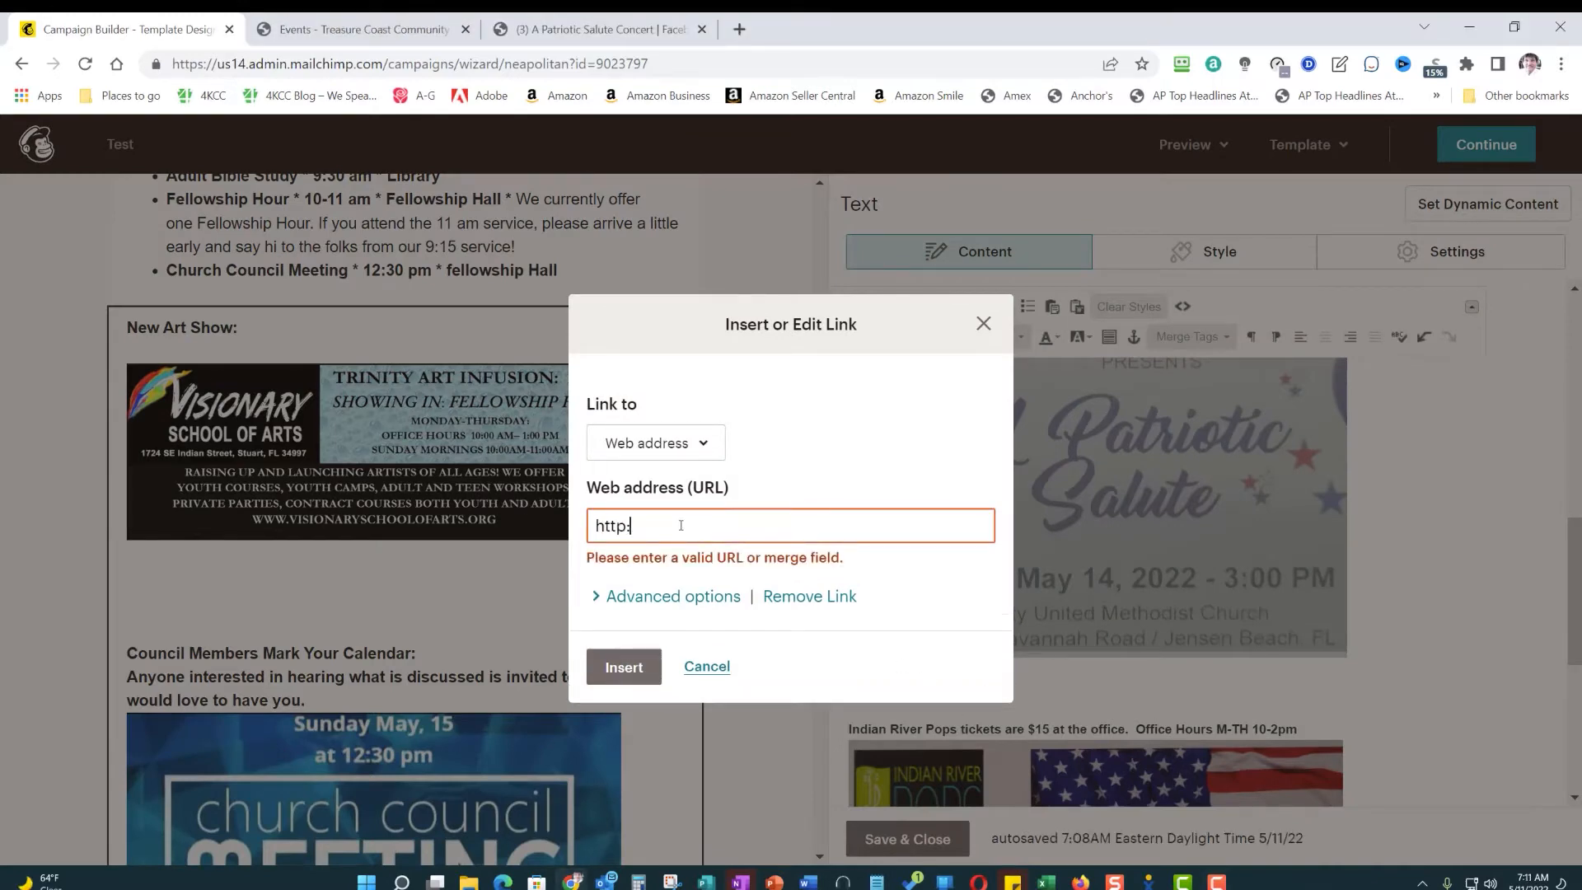
pyautogui.press('BackSpace')
pyautogui.press('BackSpace')
pyautogui.press('BackSpace')
pyautogui.hotkey('ctrl', 'v')
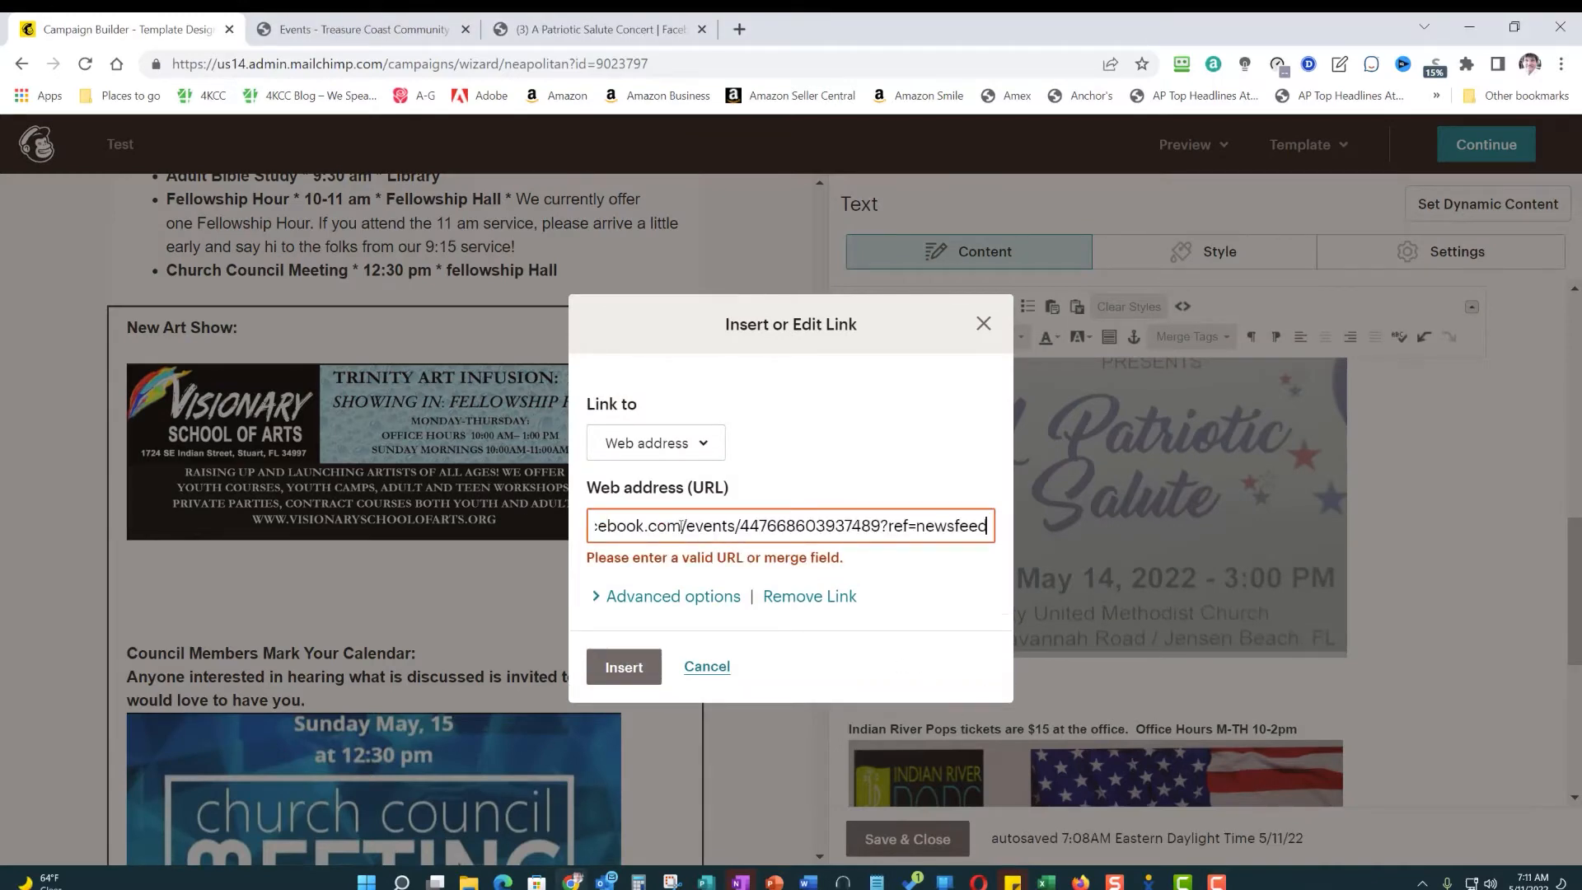
# - Check that the Patriotic Salute link is set to open in a new window and insert it
pyautogui.click(621, 600)
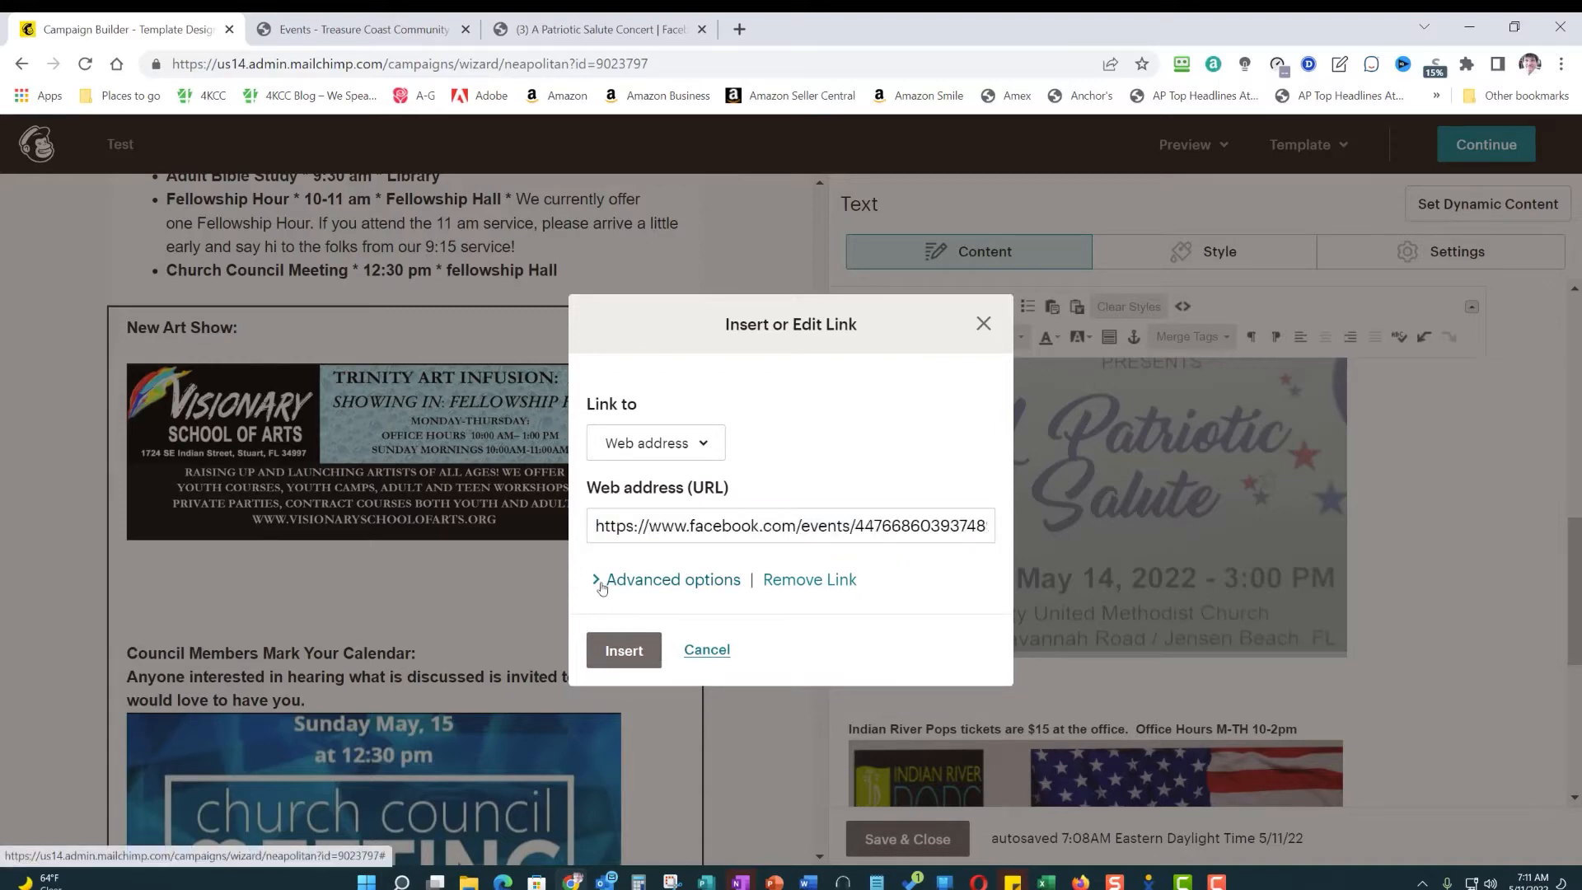
pyautogui.click(602, 581)
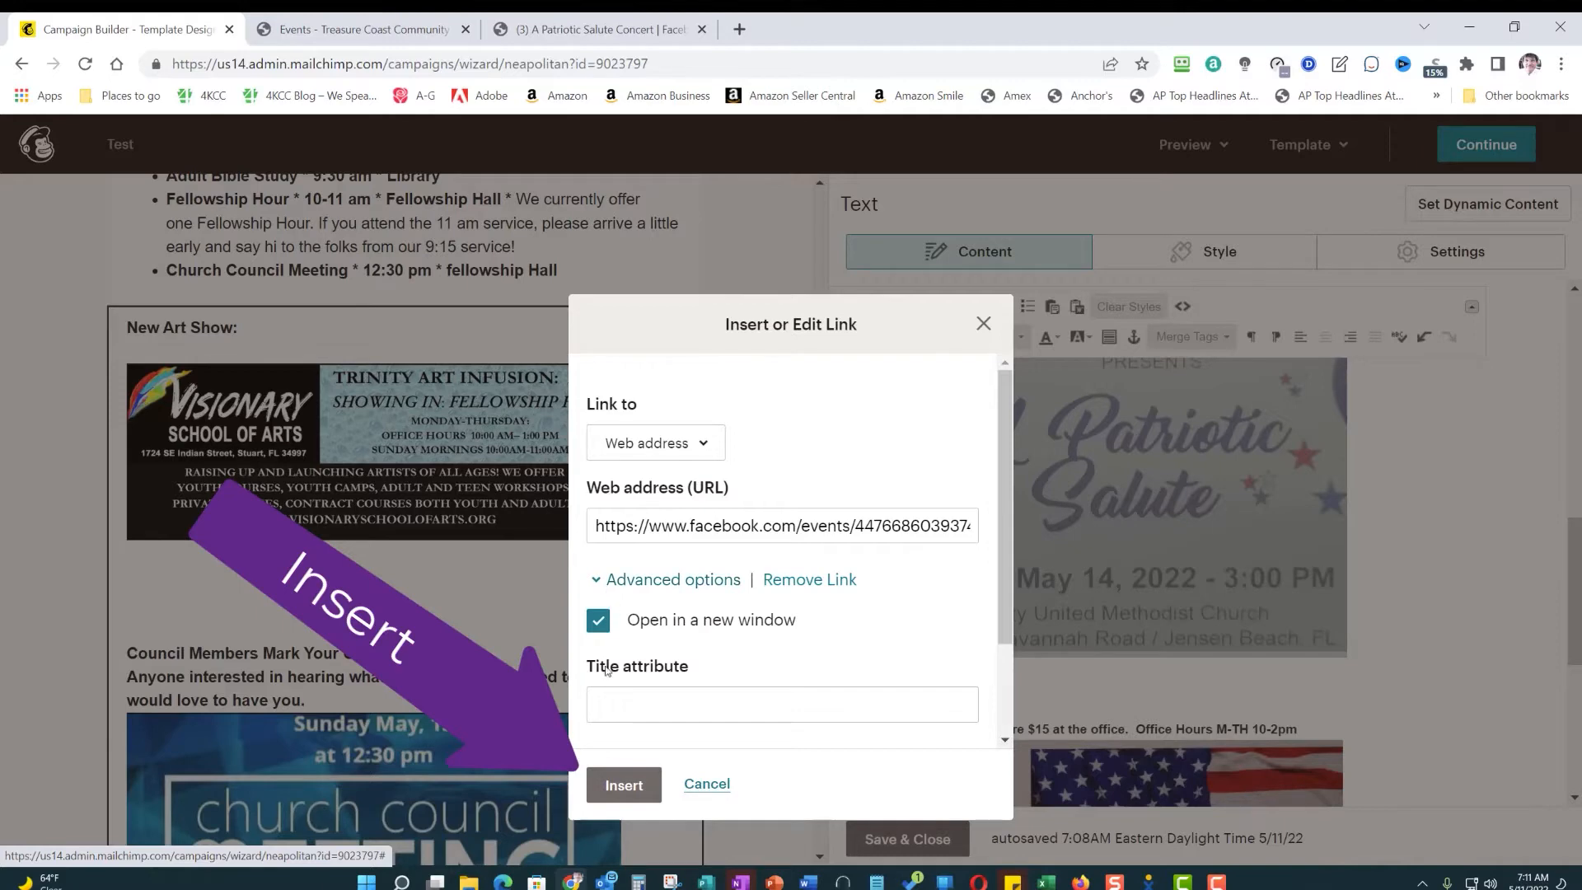
pyautogui.click(610, 786)
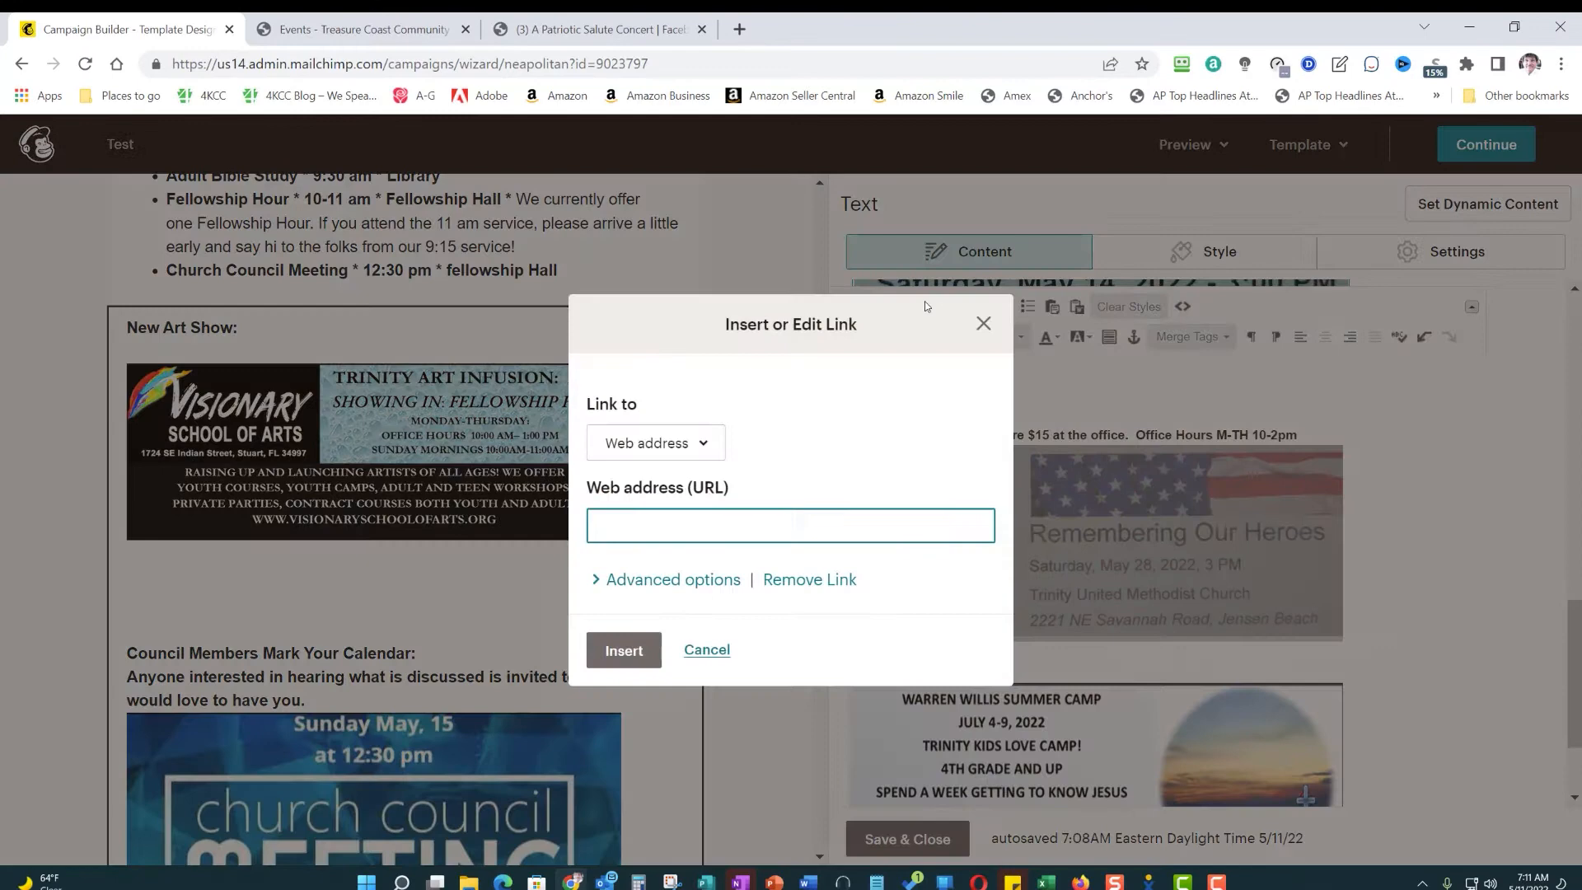
# - Link the Remembering Our Heroes concert image to the Indian River Pops Orchestra website
pyautogui.write('http://')
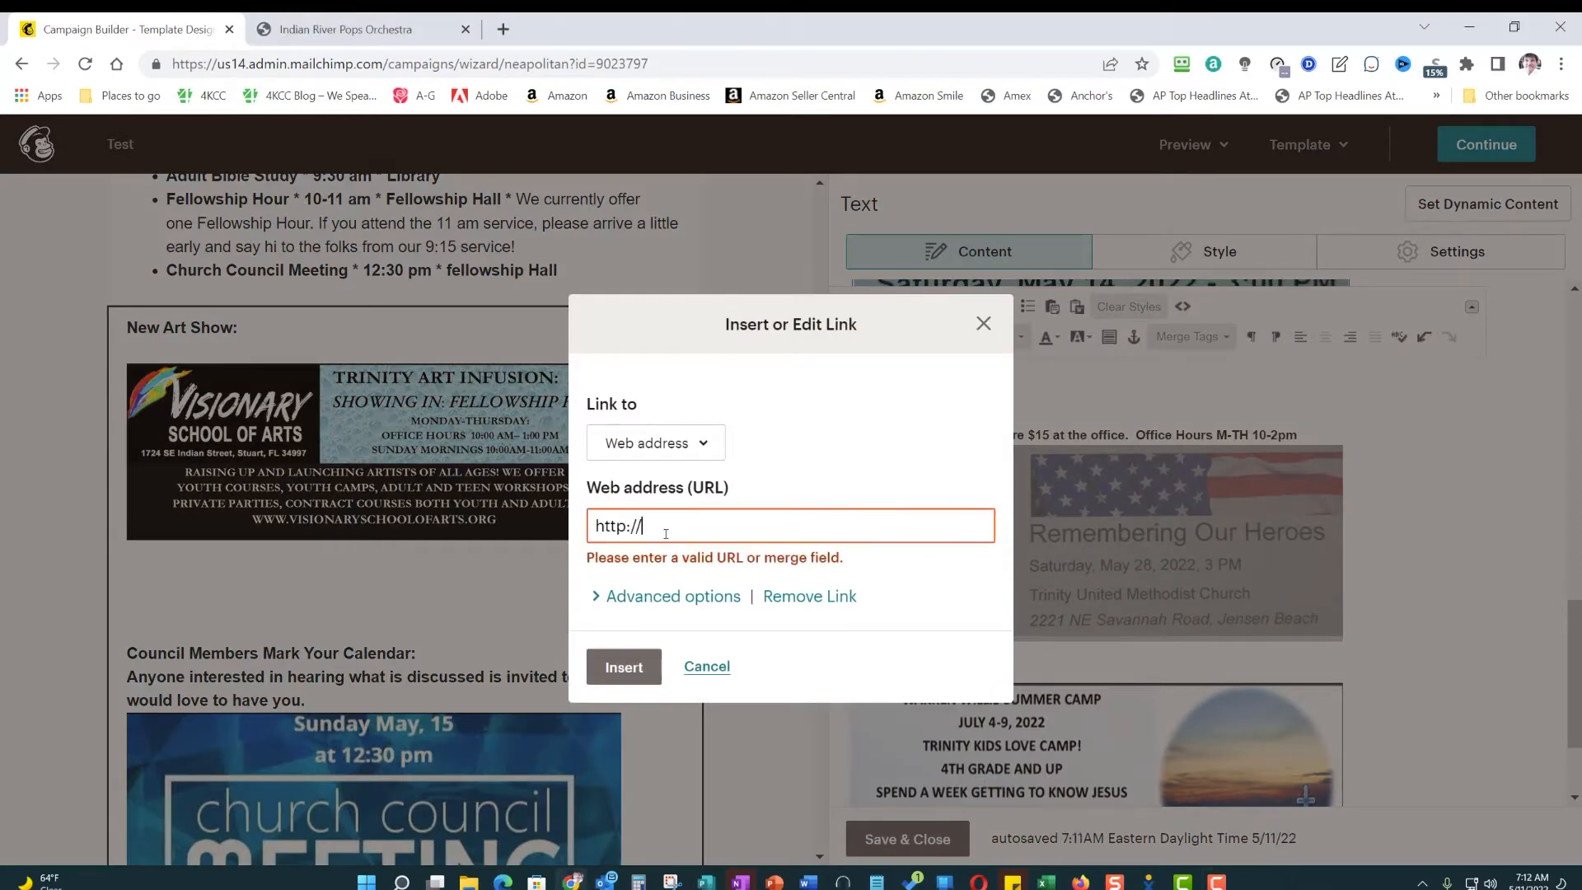
pyautogui.write('https://indianriverpopsorchestra.com/')
pyautogui.press('Return')
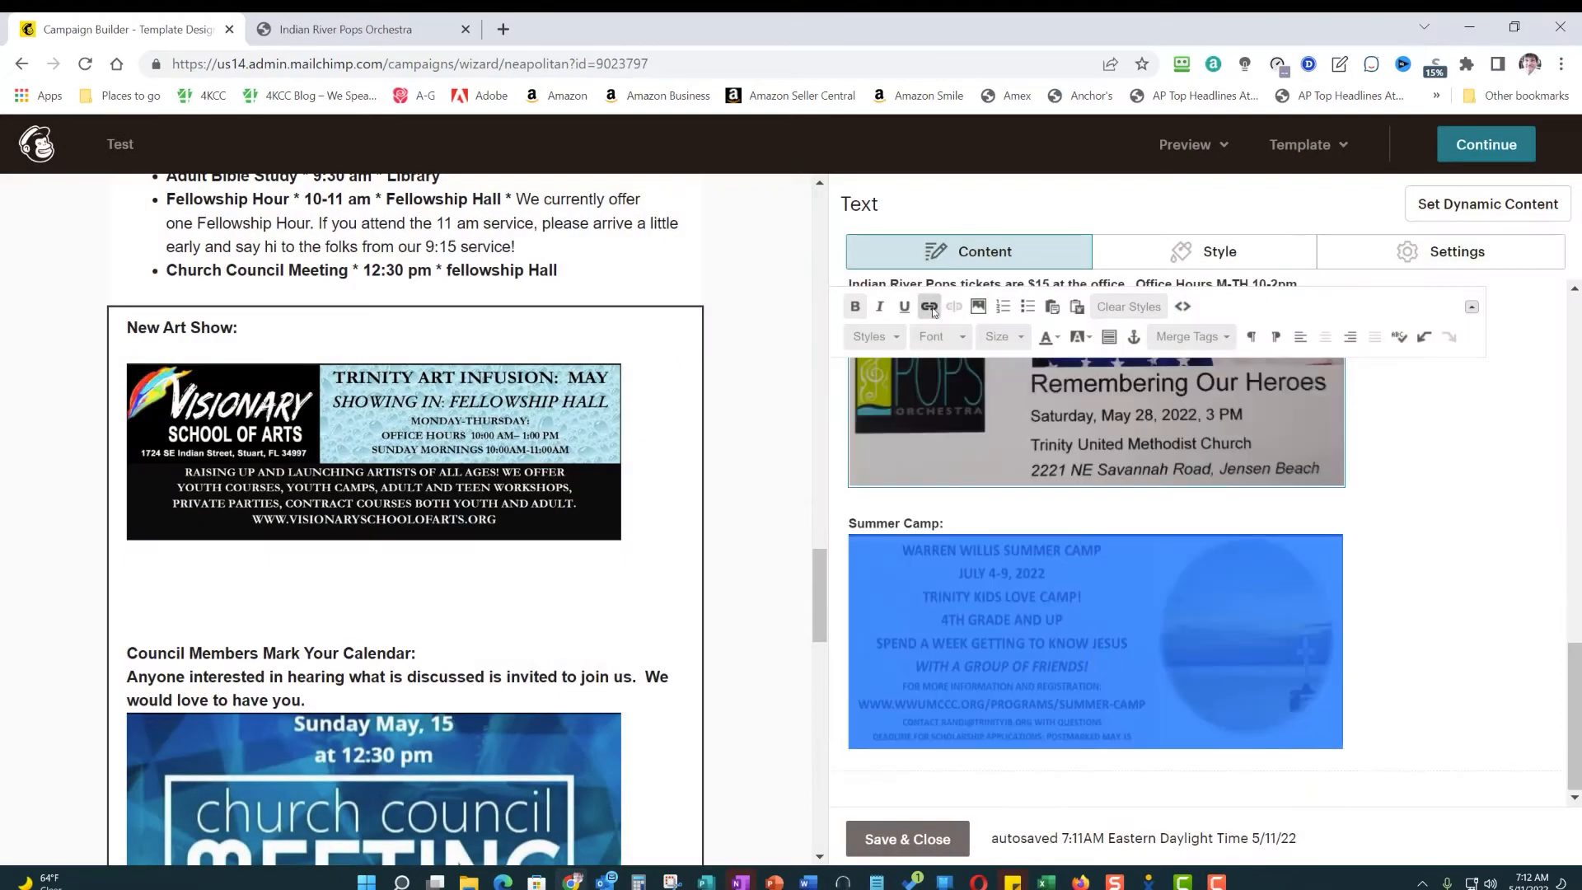
pyautogui.click(930, 307)
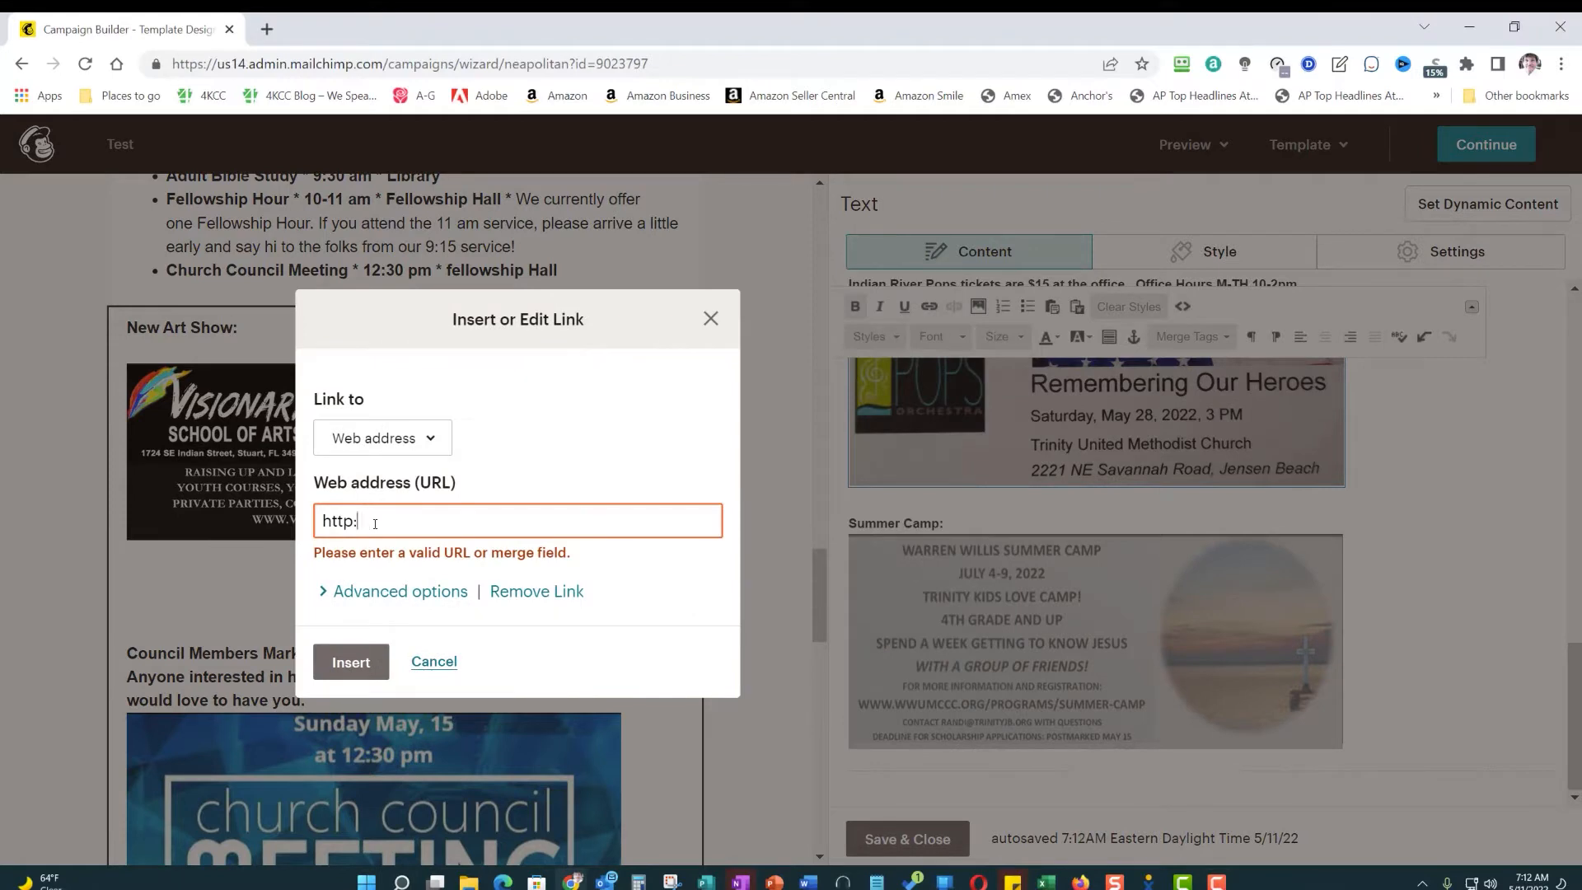
pyautogui.press('BackSpace')
pyautogui.press('BackSpace')
pyautogui.press('BackSpace')
pyautogui.press('BackSpace')
pyautogui.press('BackSpace')
pyautogui.write('https://wwumccc.org/programs/summer-camp/')
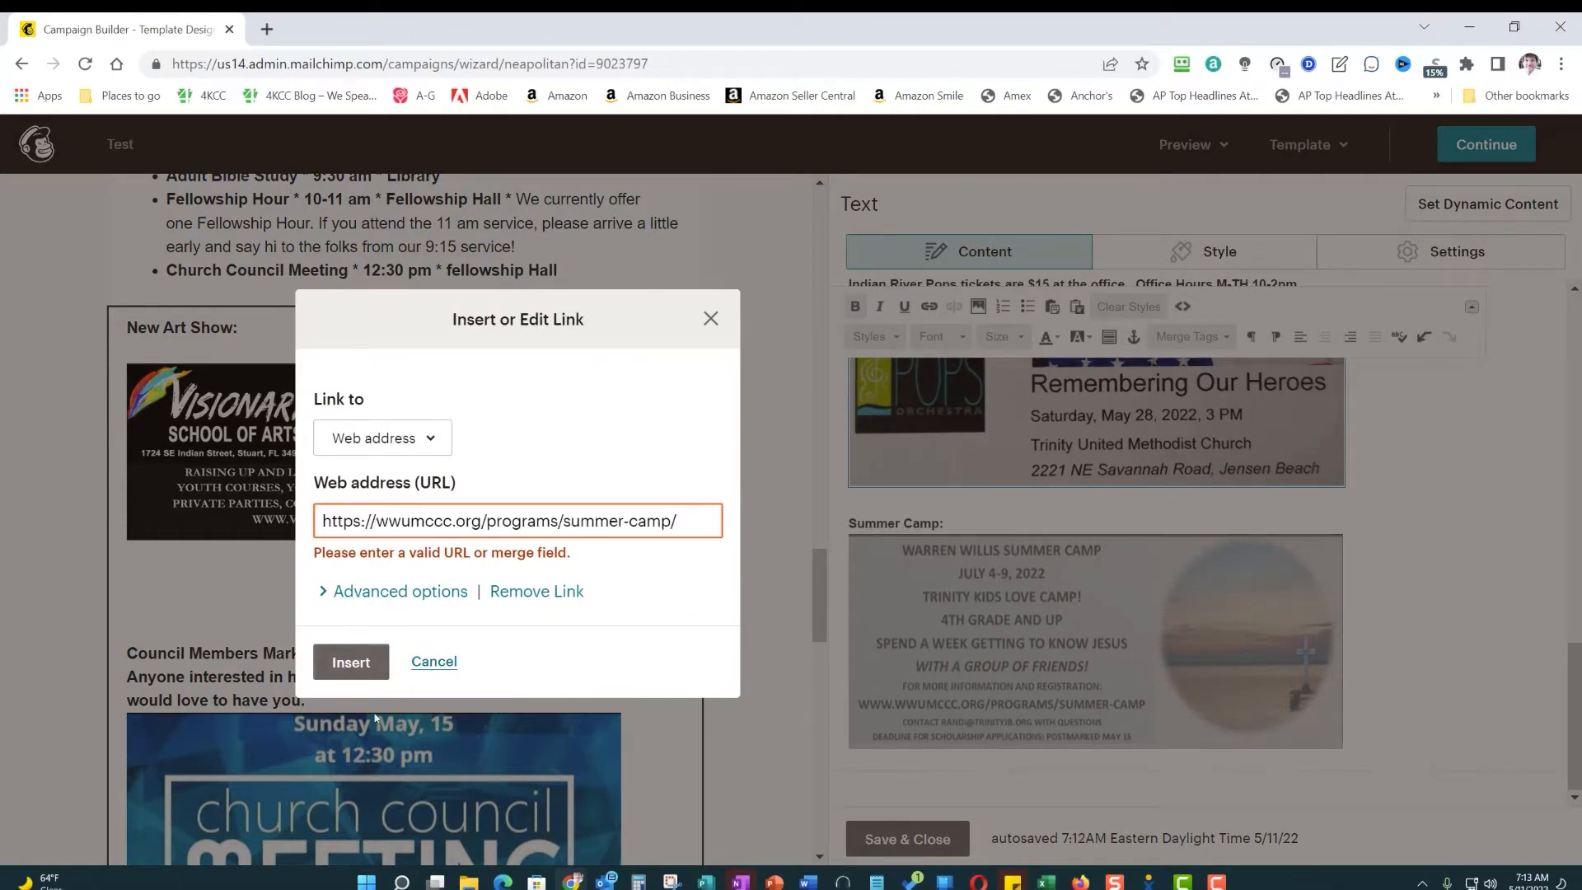
pyautogui.click(325, 599)
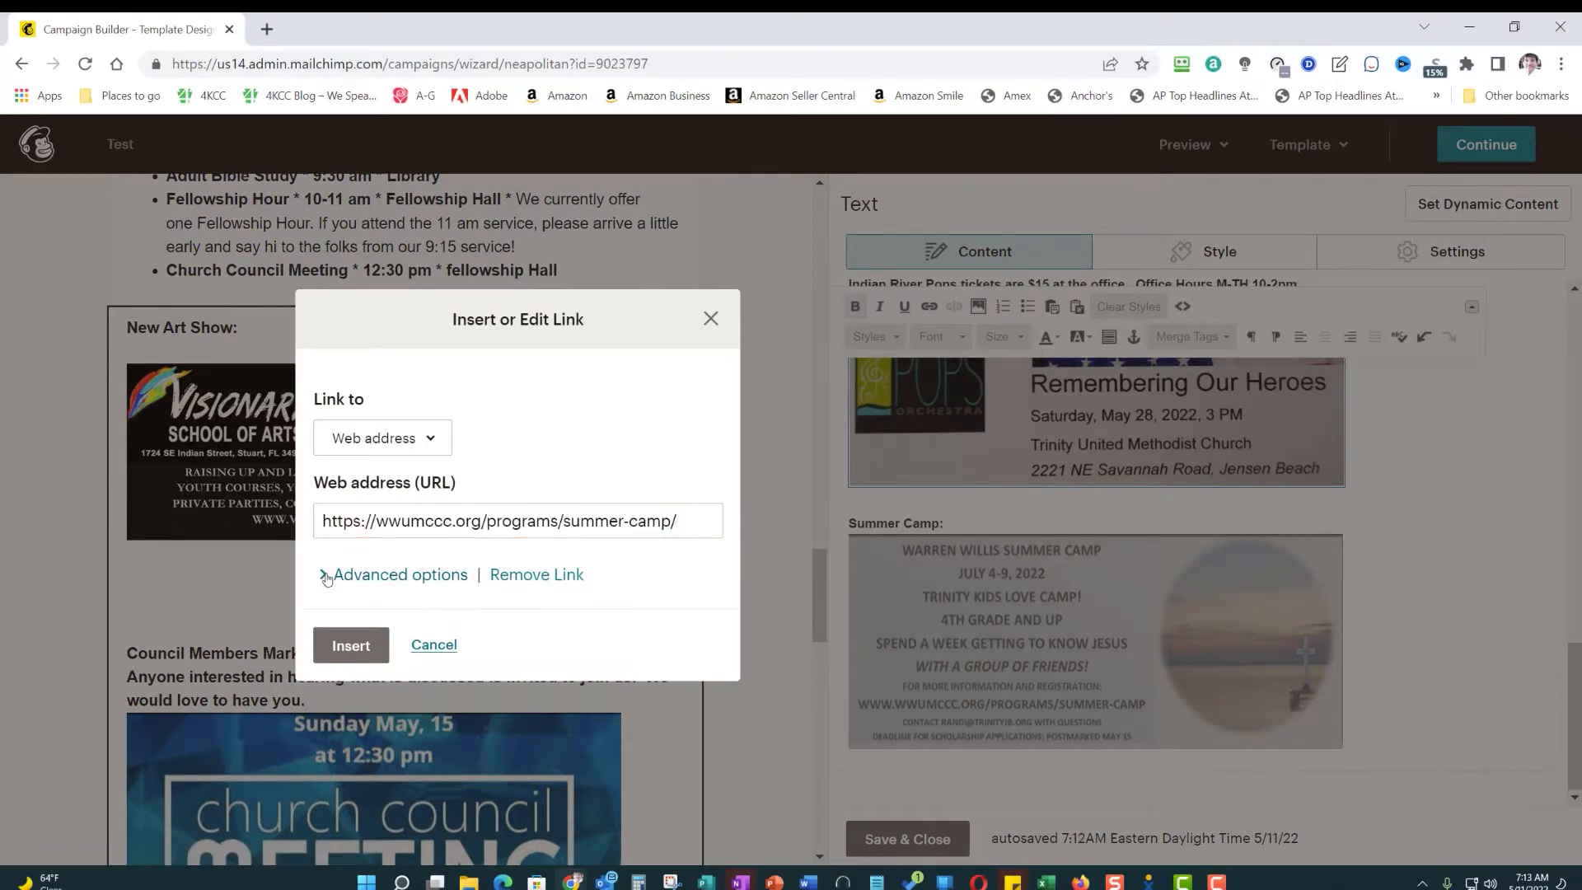
pyautogui.click(328, 577)
pyautogui.click(351, 780)
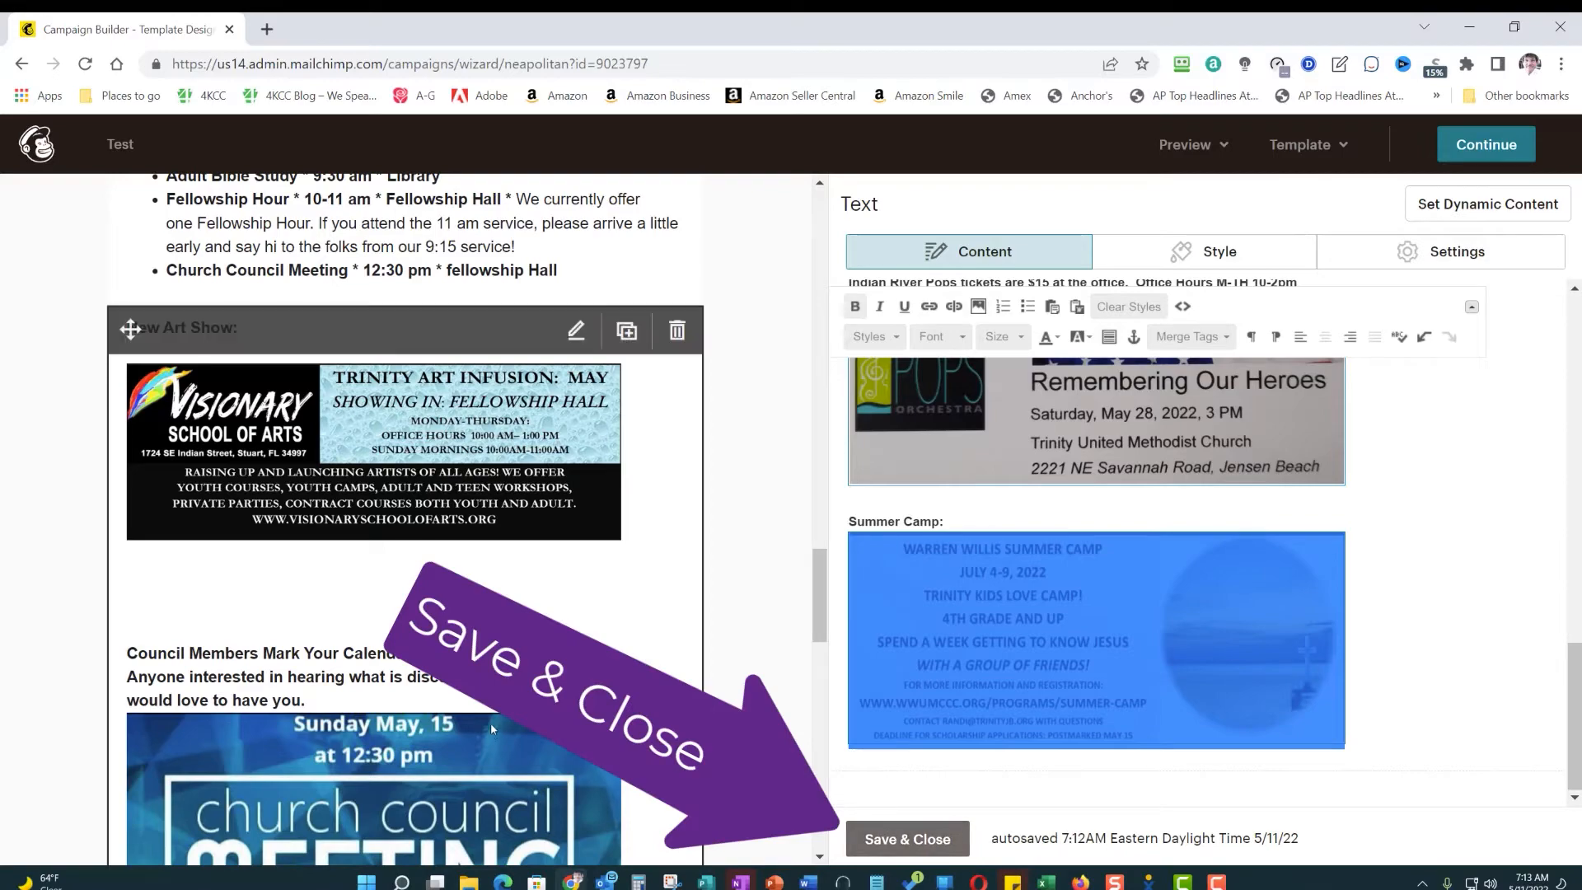
# - Save and close the text block with the linked images, and return to the newsletter's Highlights section
pyautogui.scroll(-15, 490, 729)
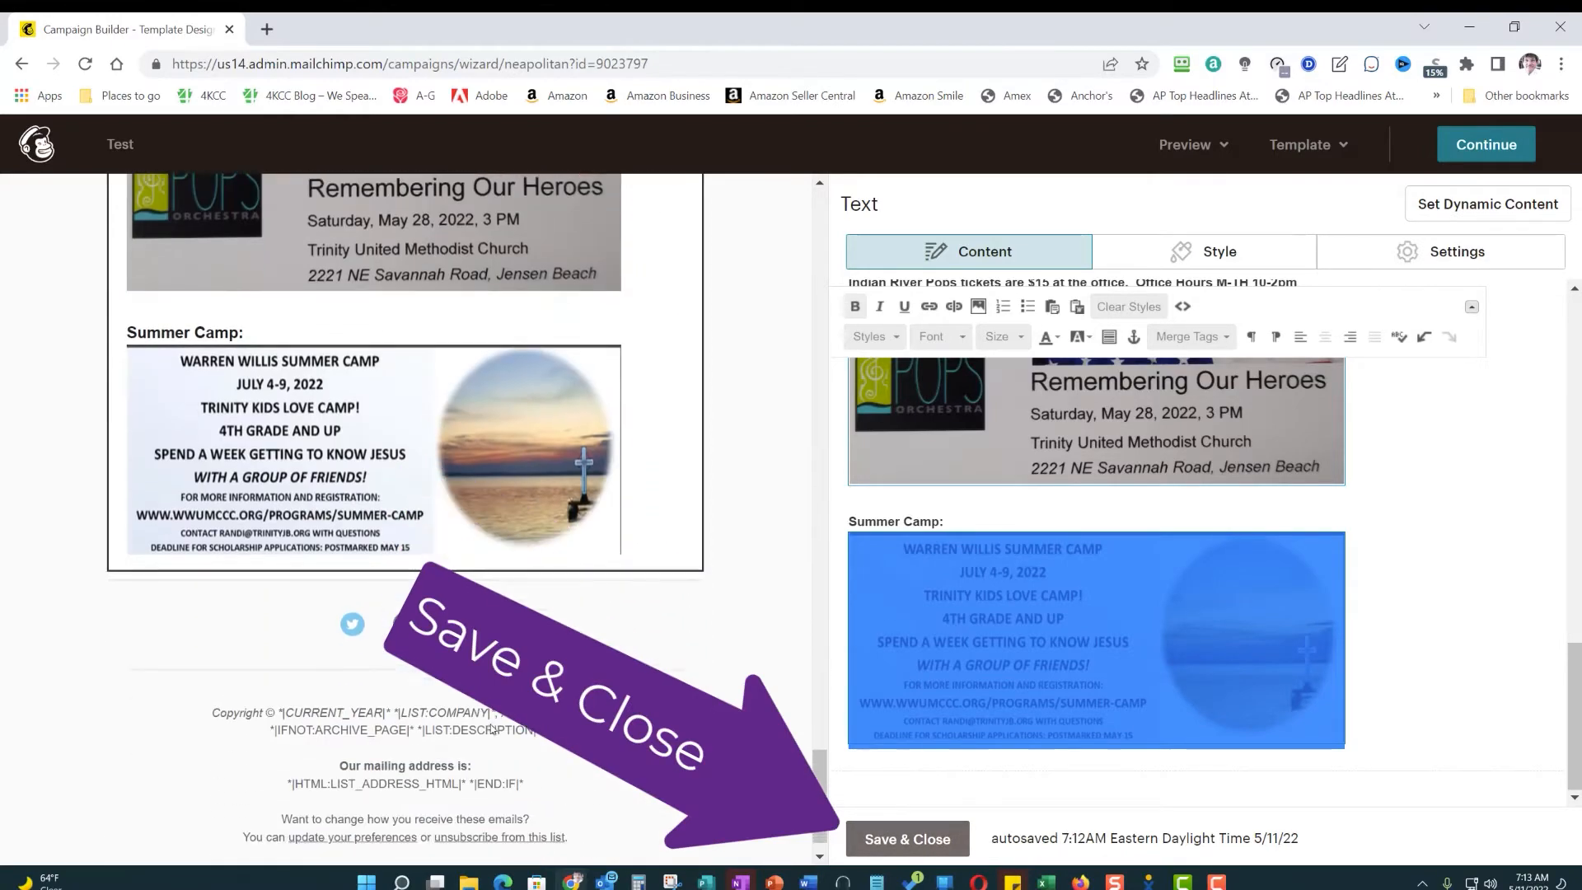
pyautogui.click(913, 840)
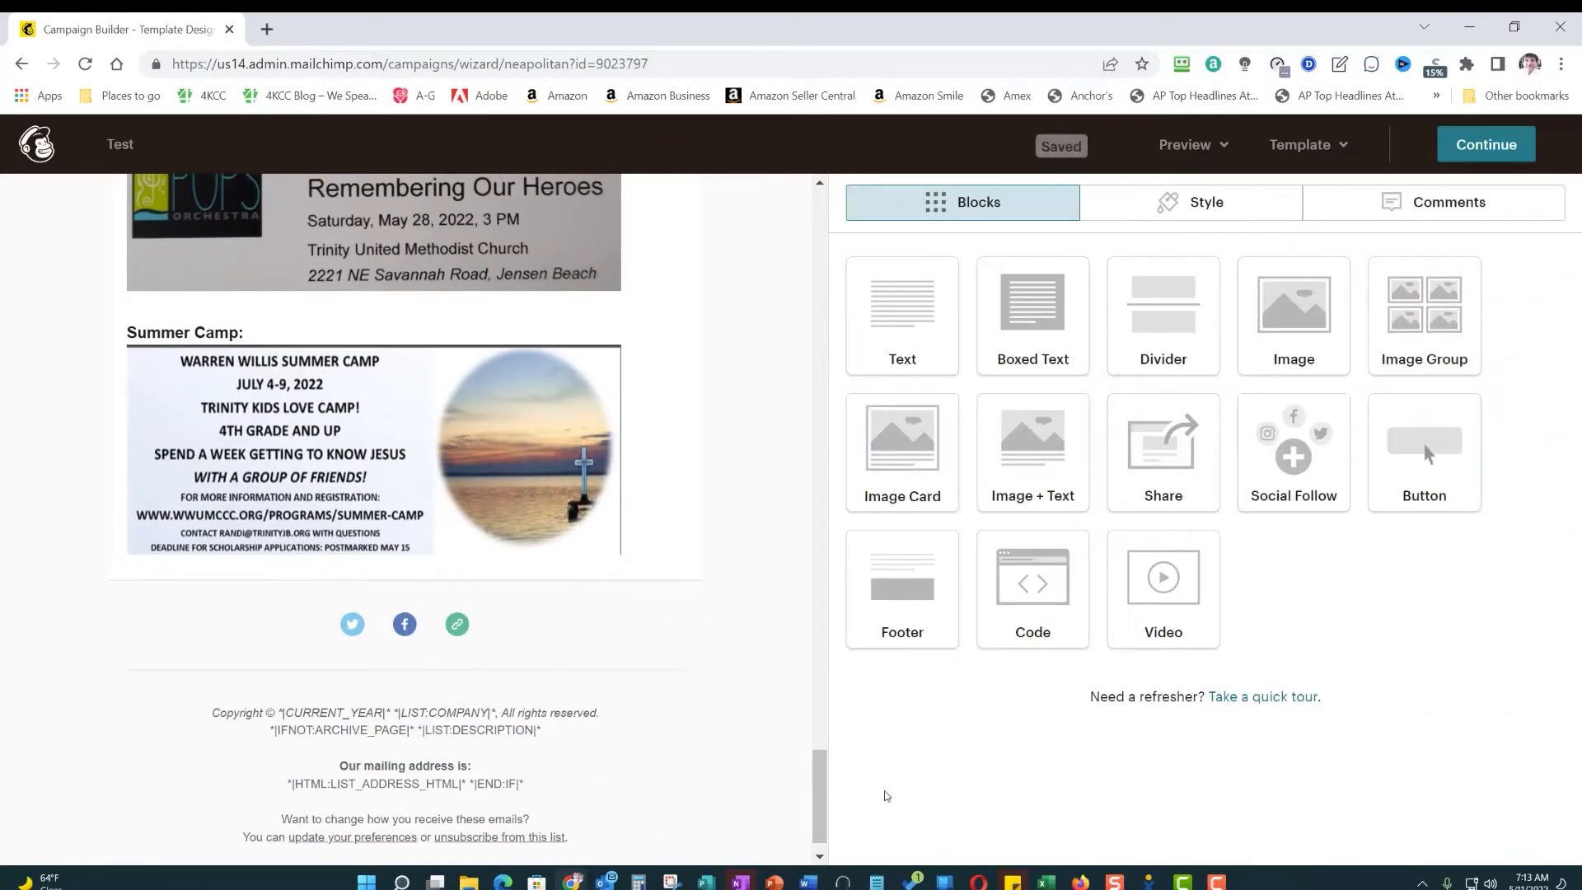
pyautogui.scroll(10, 722, 408)
pyautogui.scroll(10, 722, 408)
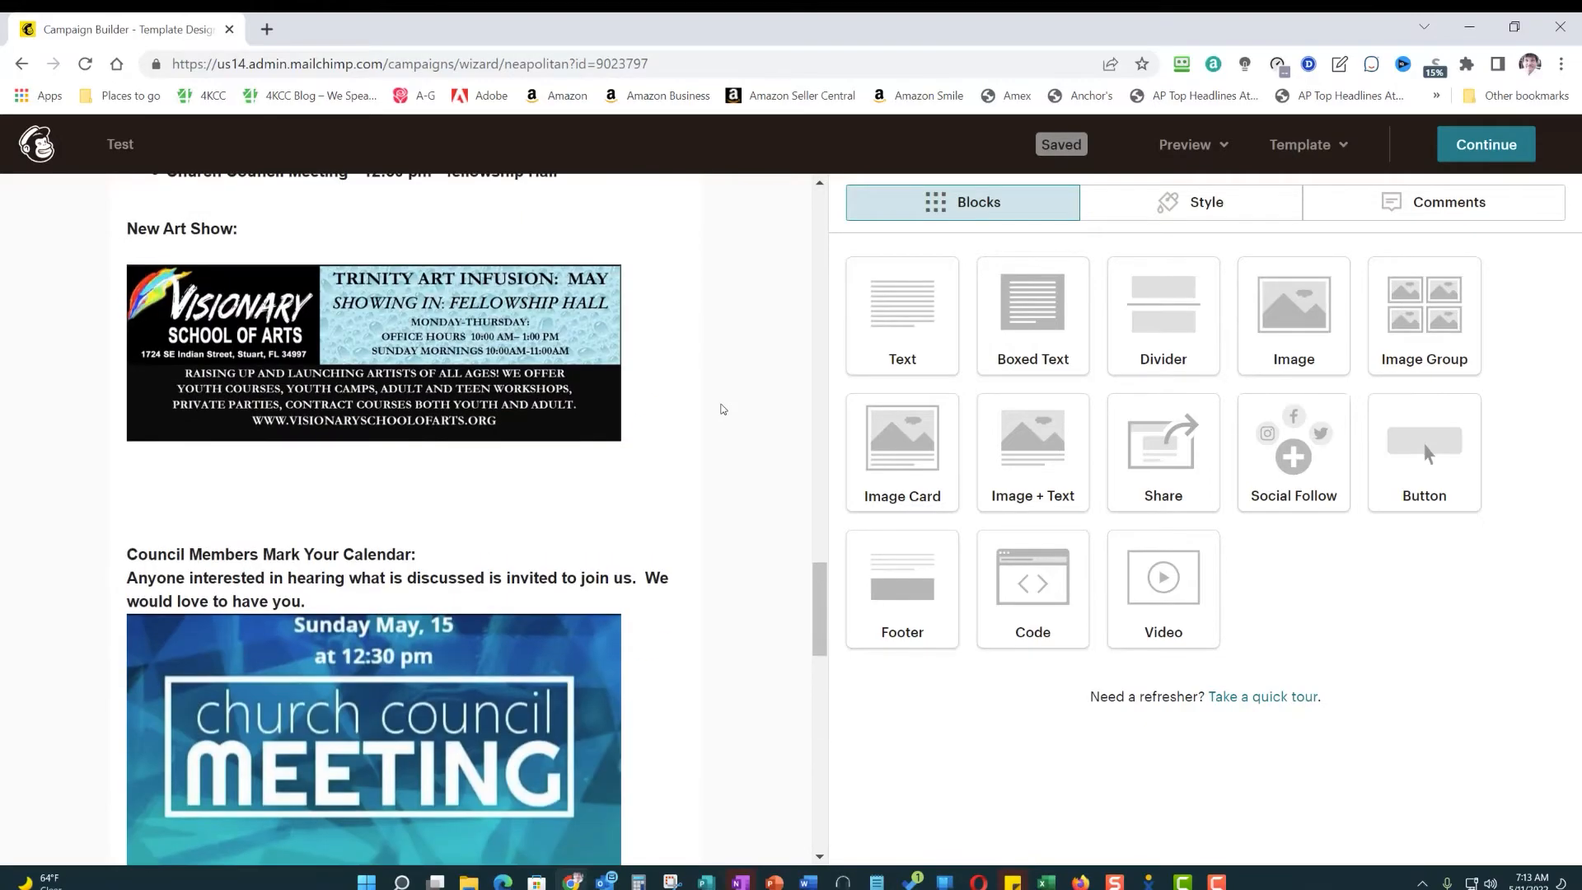
pyautogui.scroll(10, 715, 403)
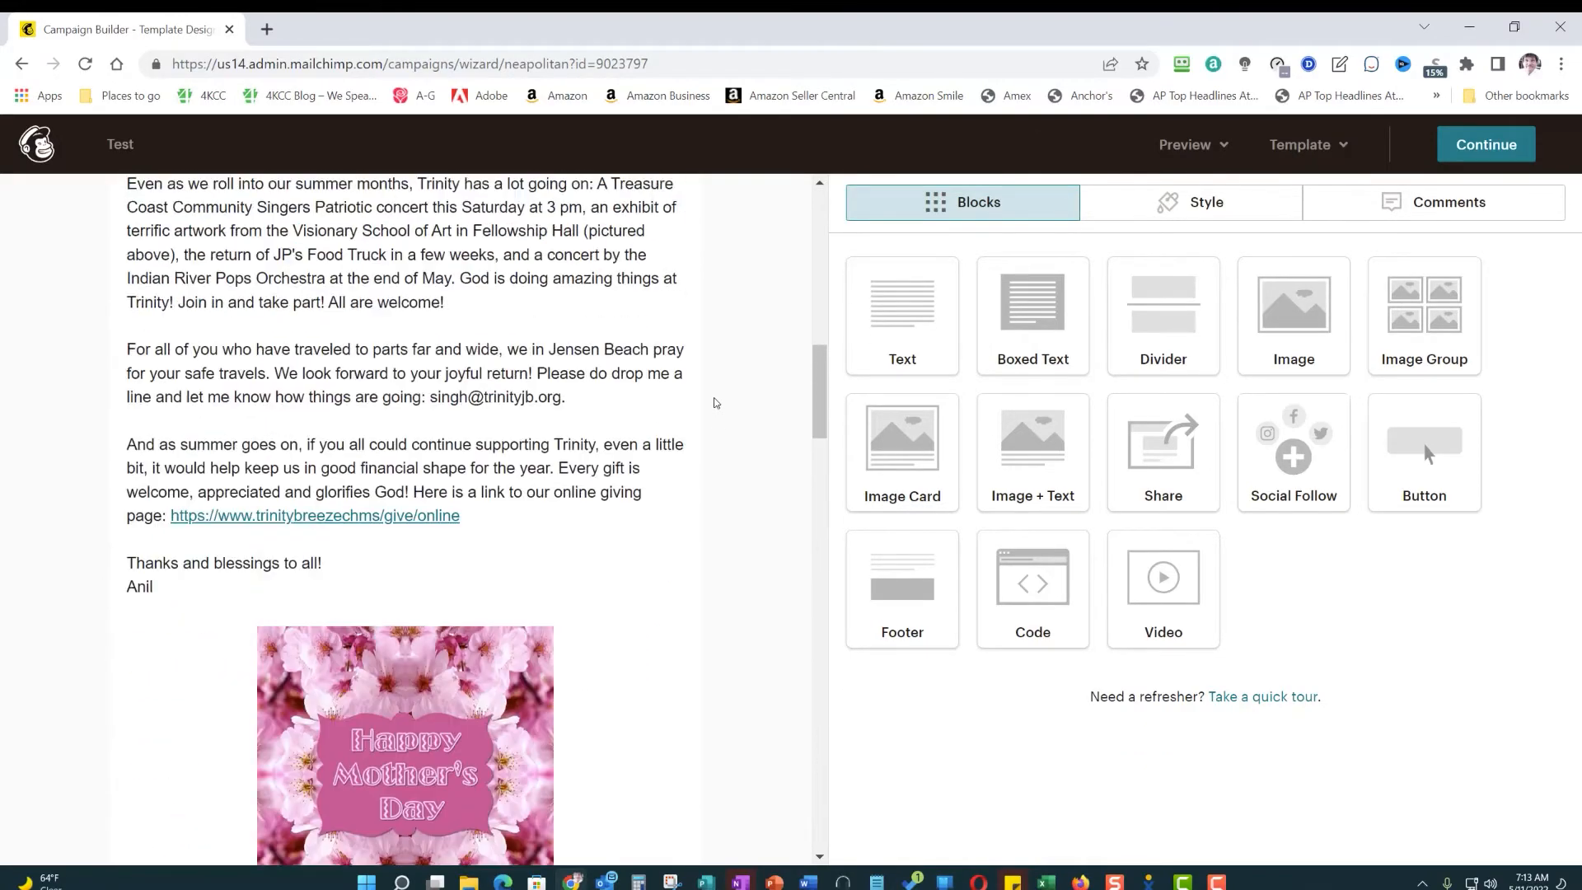
pyautogui.scroll(1, 715, 402)
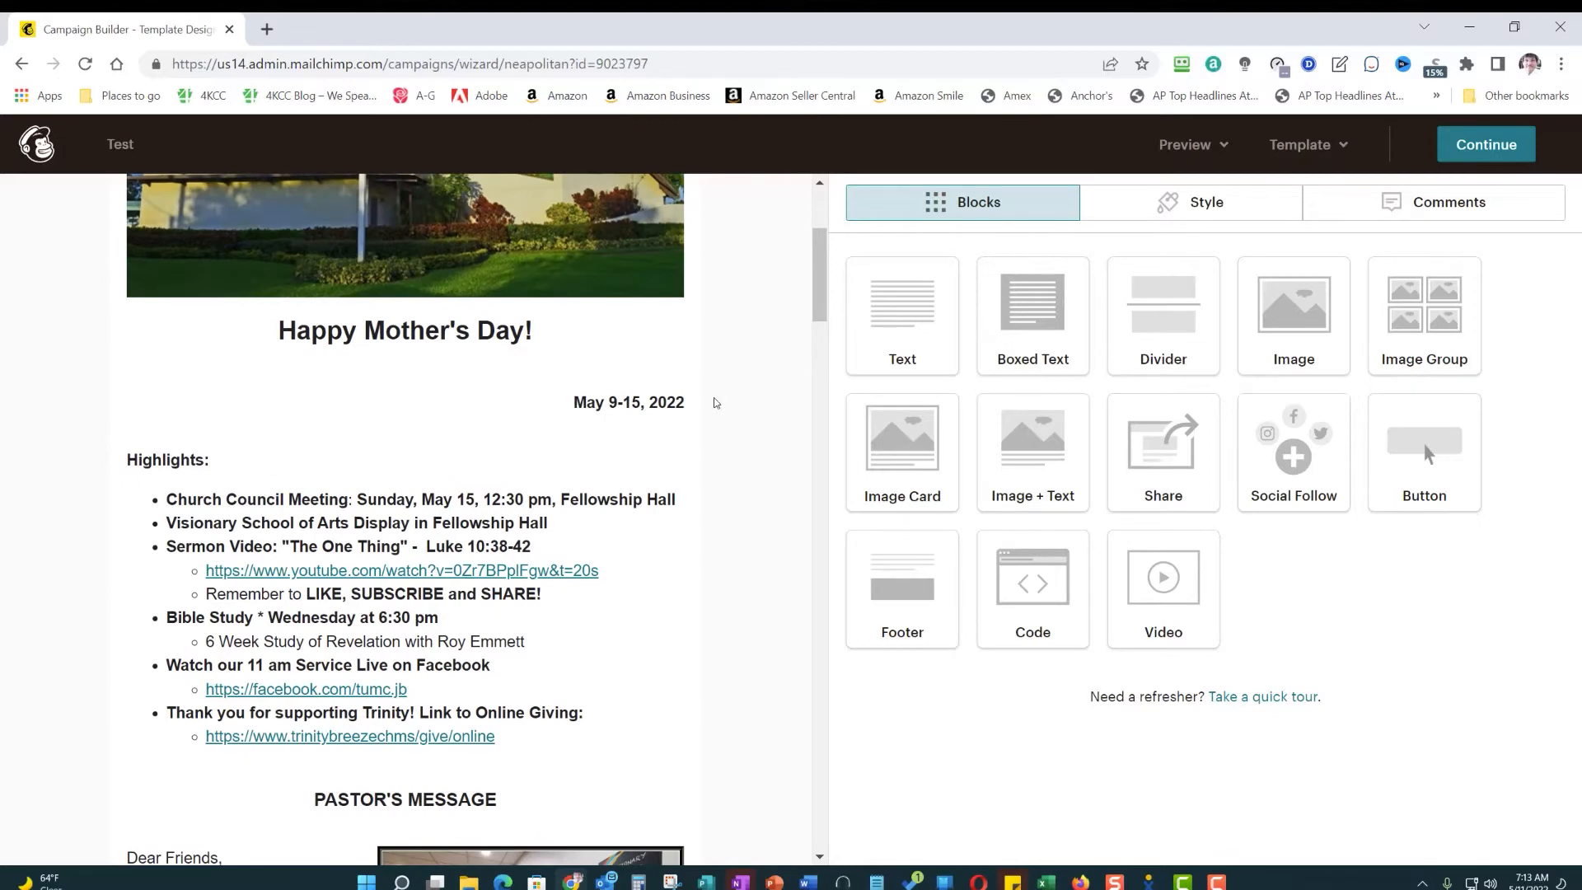
# - Open the Highlights text block for editing and add an empty bullet below the Visionary School of Arts Display item
pyautogui.moveTo(529, 507)
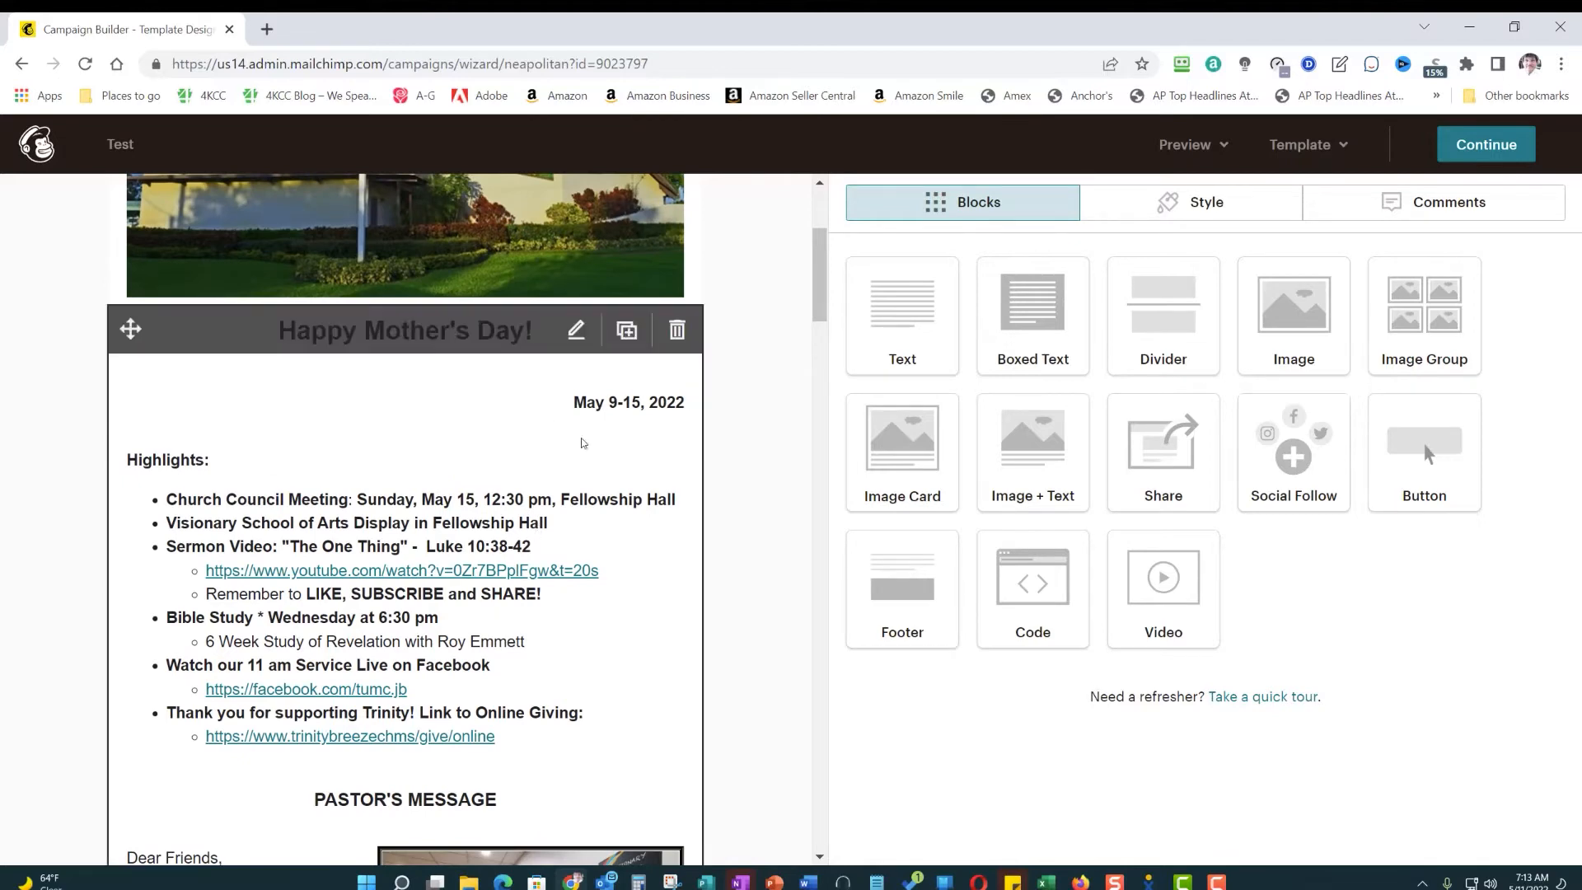
pyautogui.click(576, 329)
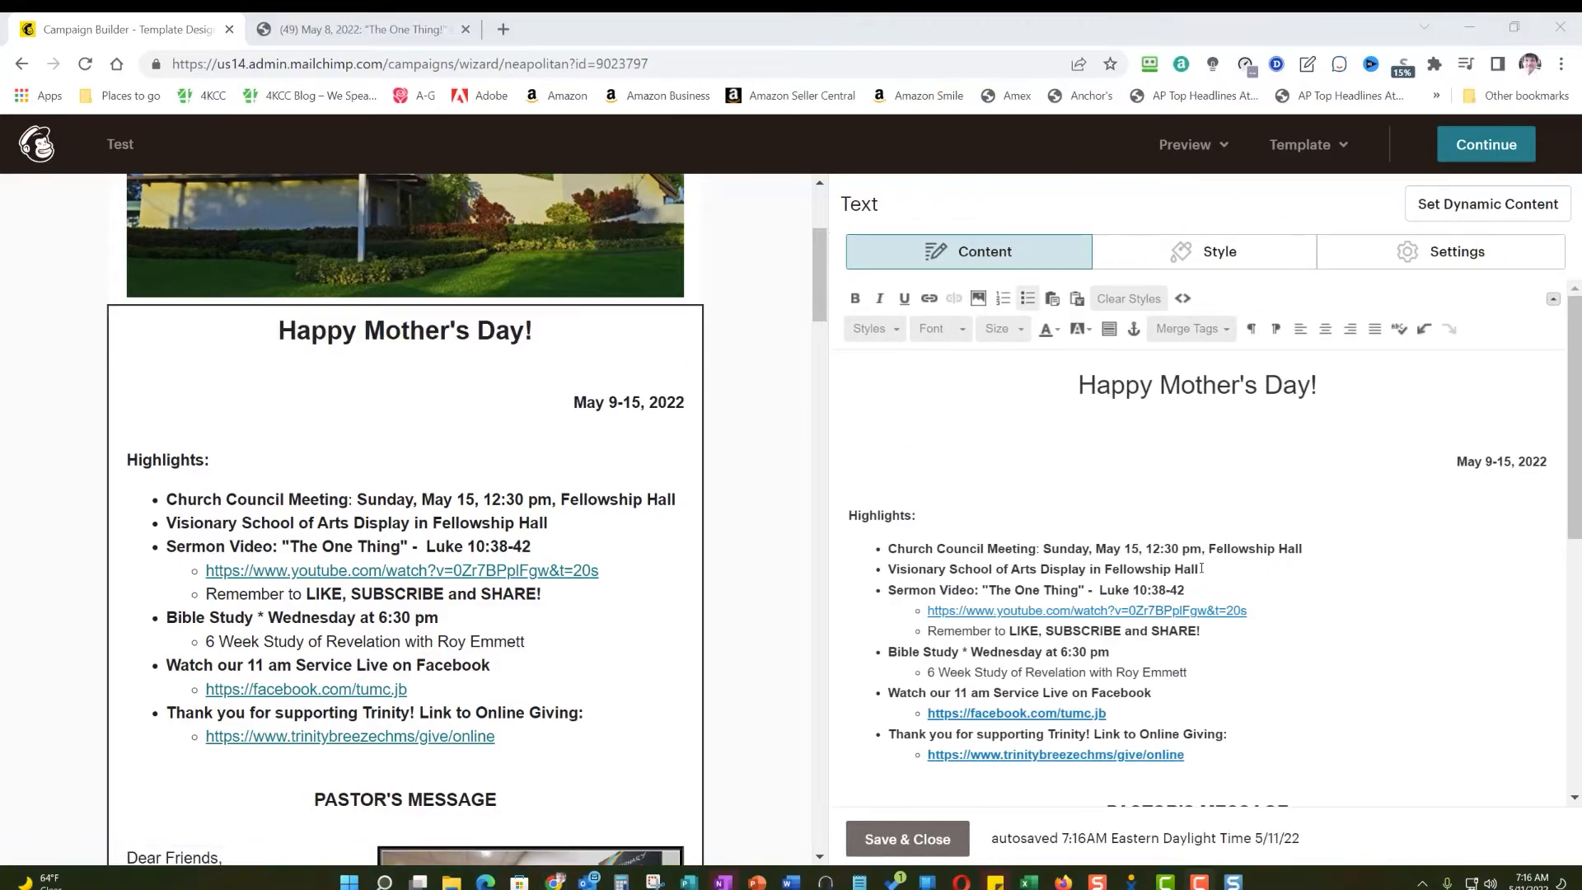
pyautogui.click(1201, 568)
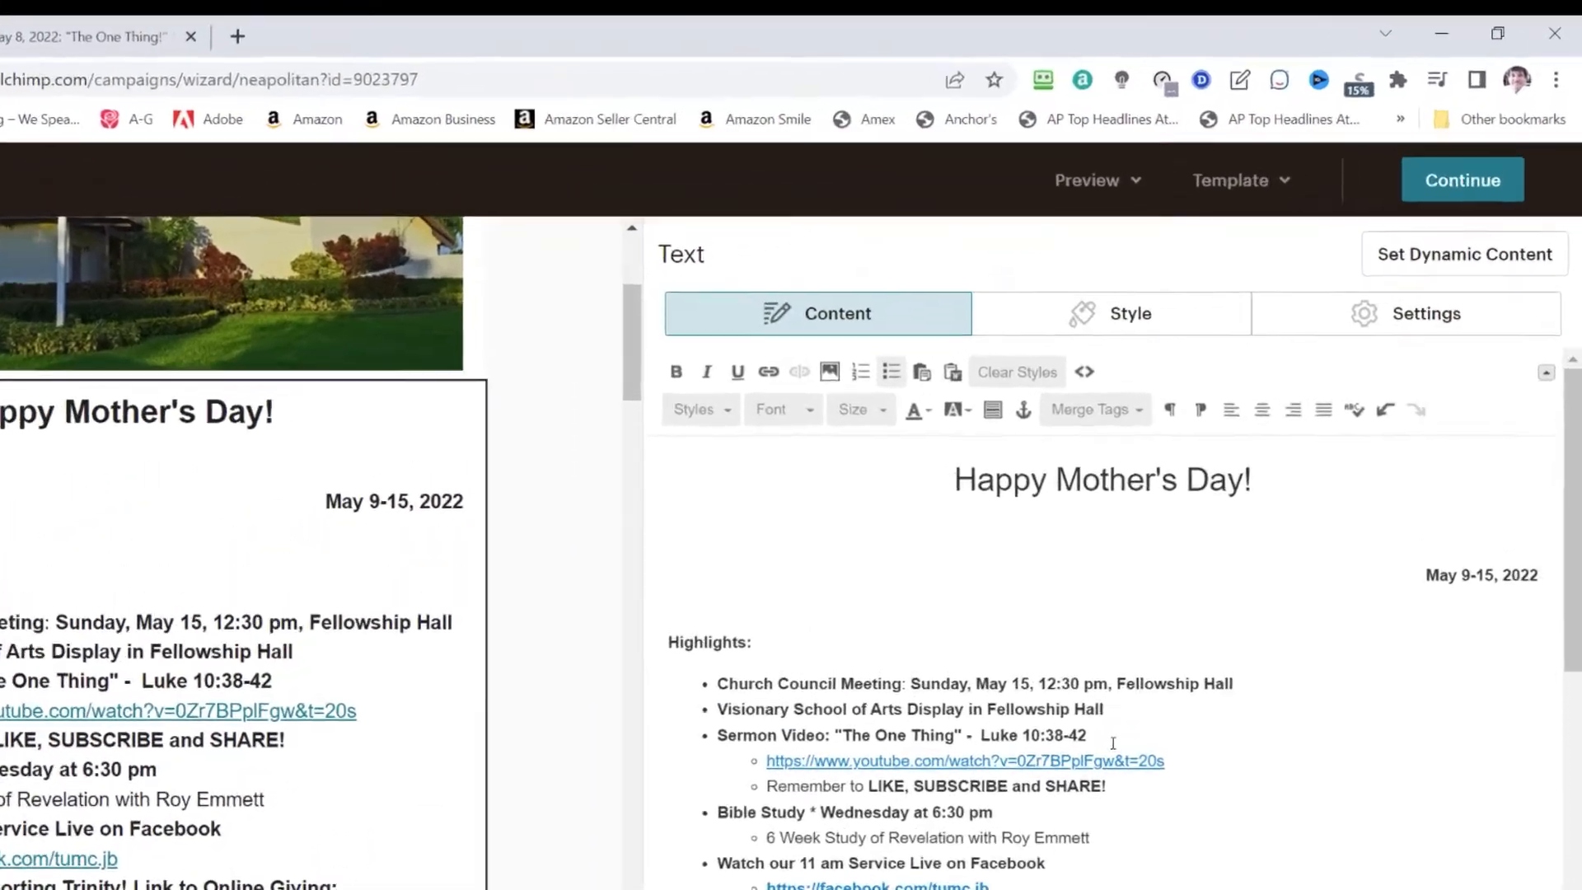
pyautogui.press('Return')
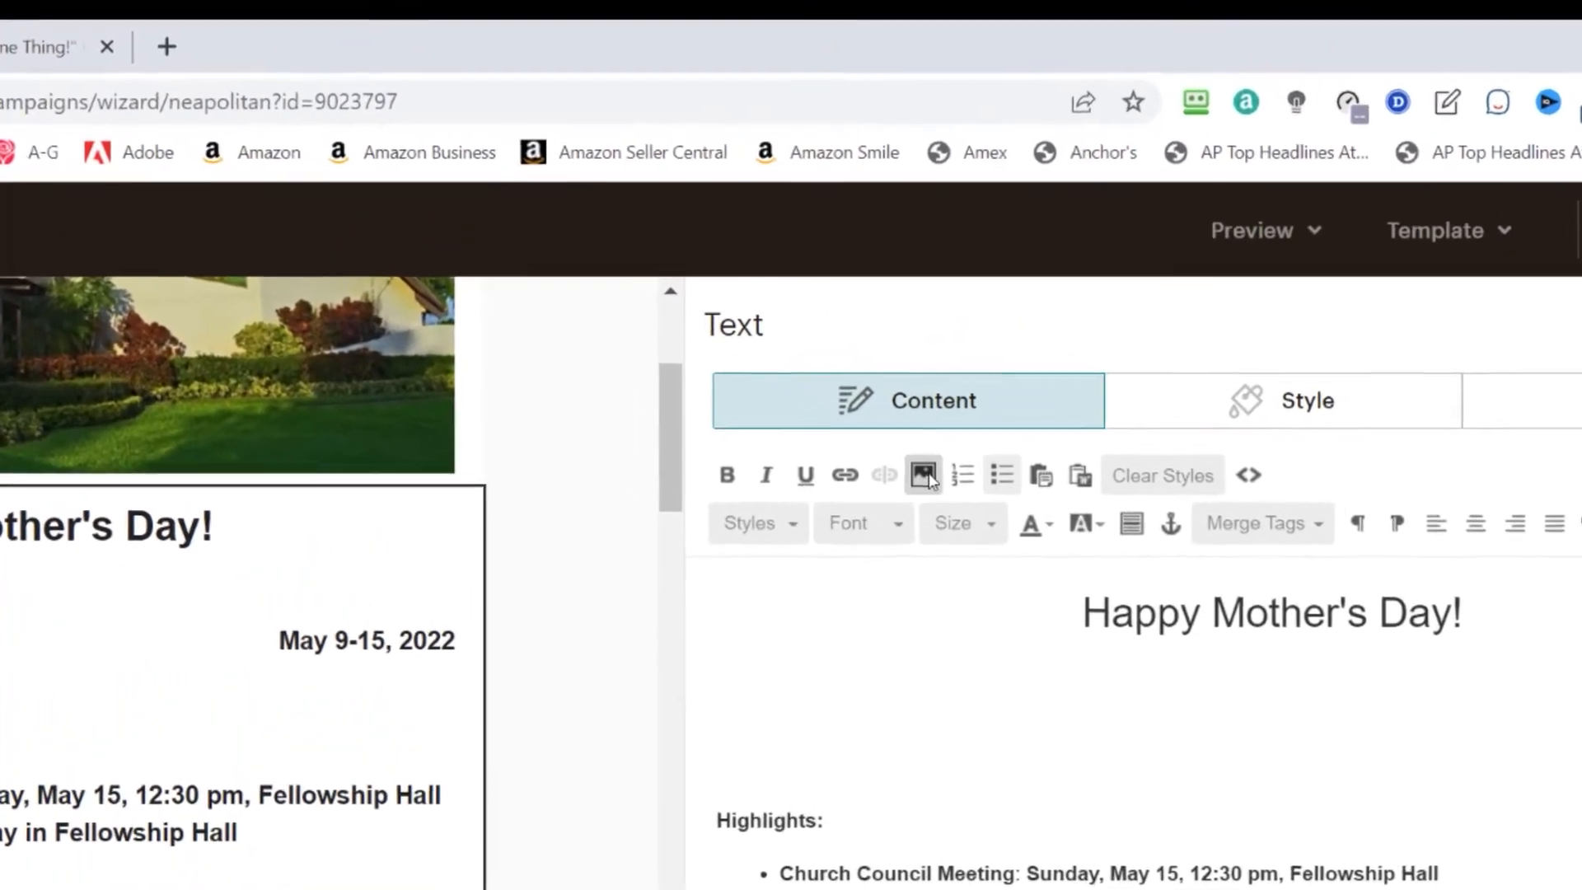
# - Upload the preacher's photo from the Downloads folder as a new image for the empty bullet
pyautogui.click(774, 399)
pyautogui.click(1448, 327)
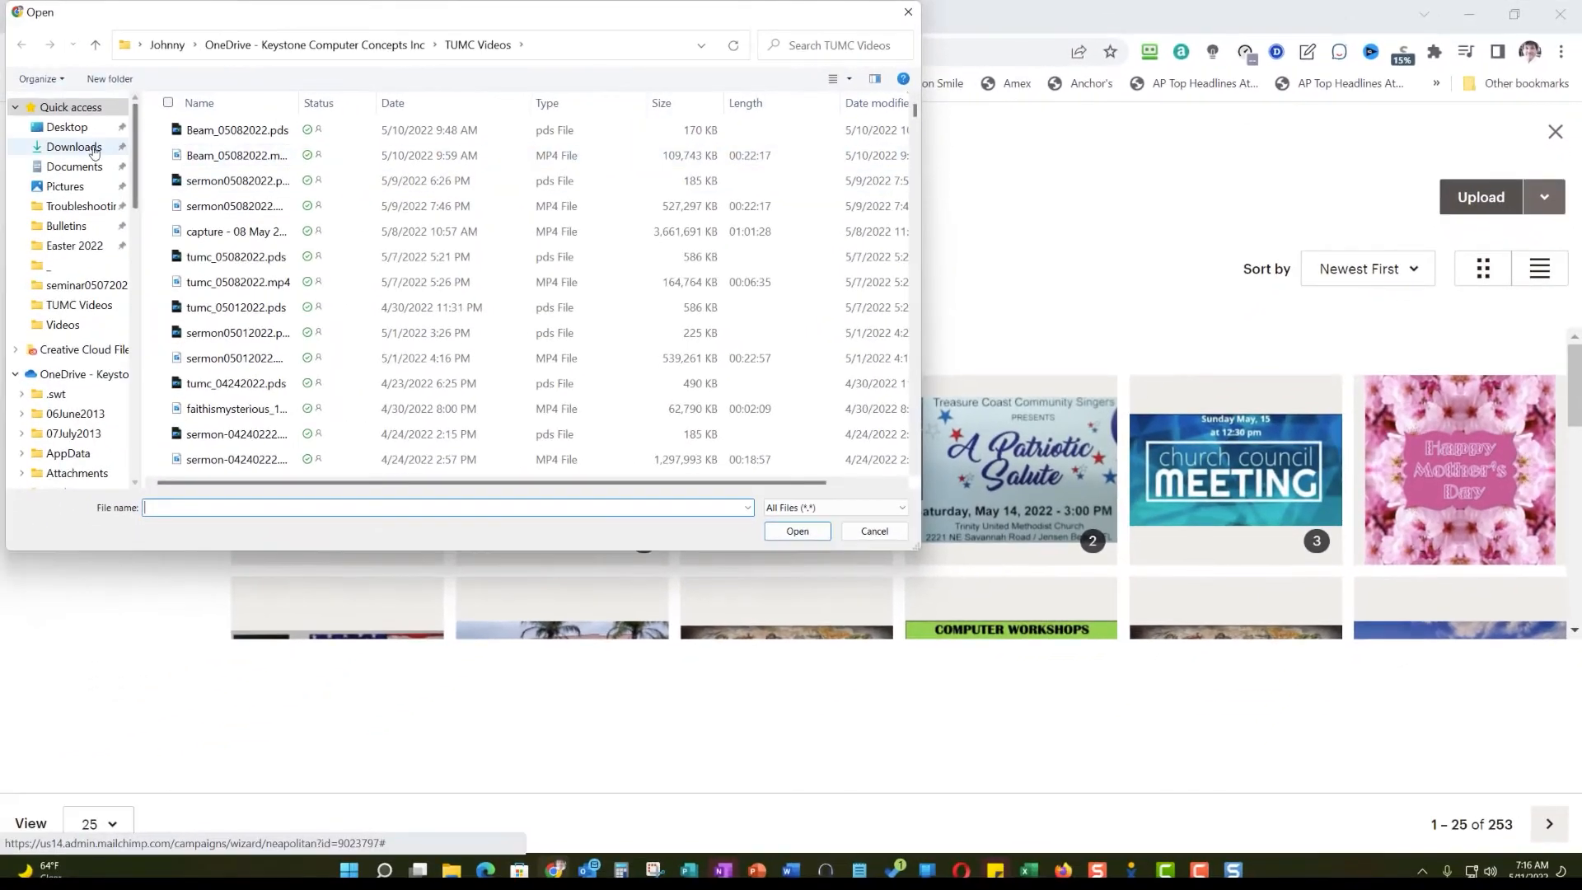
pyautogui.click(93, 152)
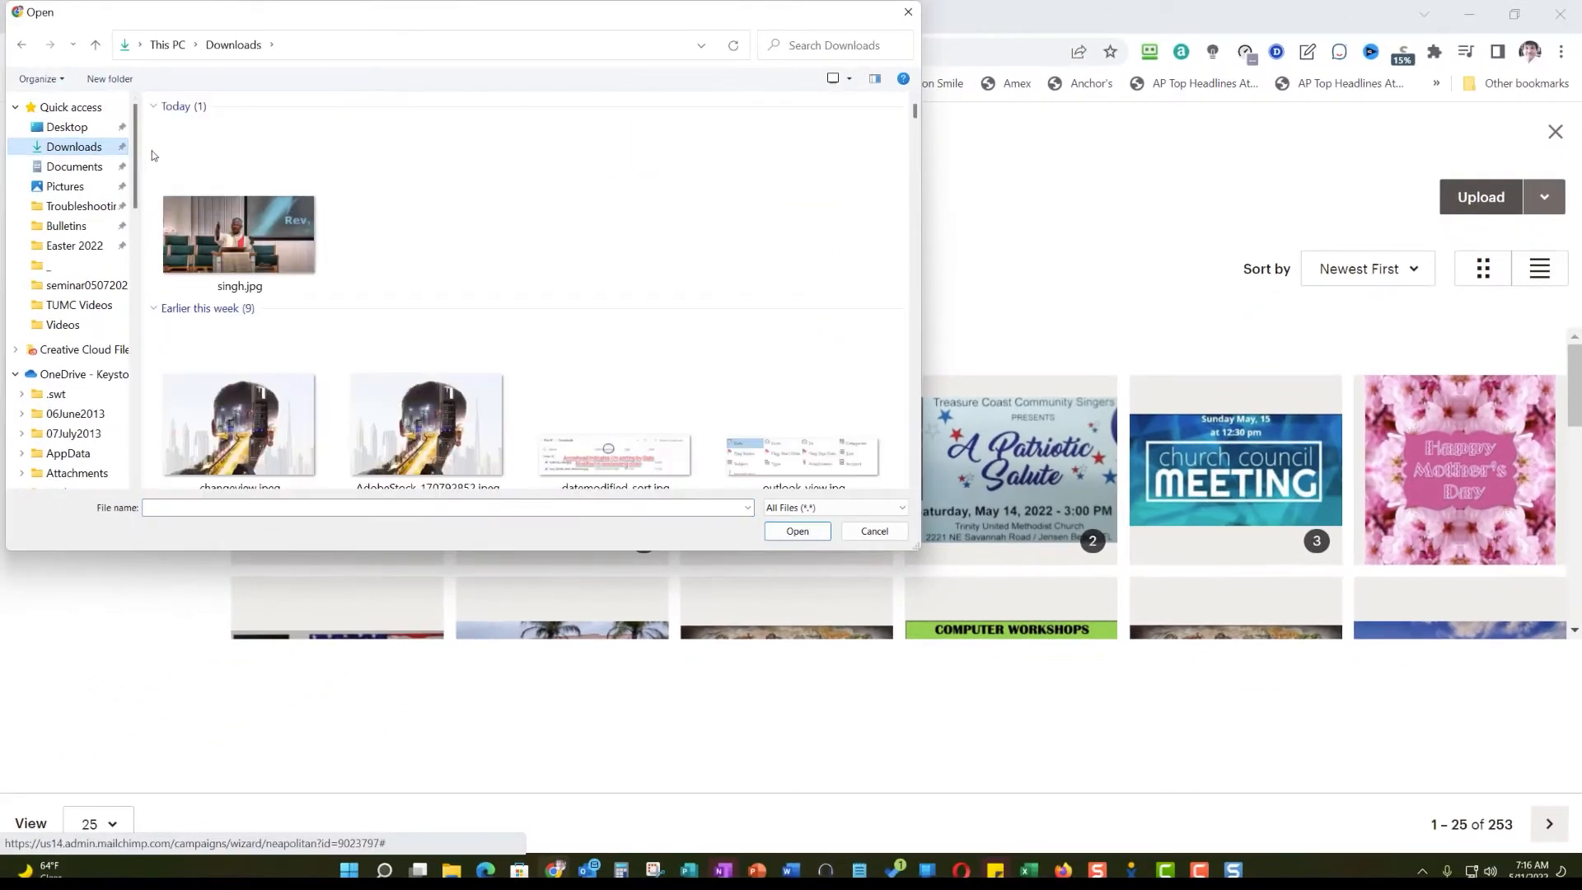
pyautogui.click(228, 244)
pyautogui.click(795, 533)
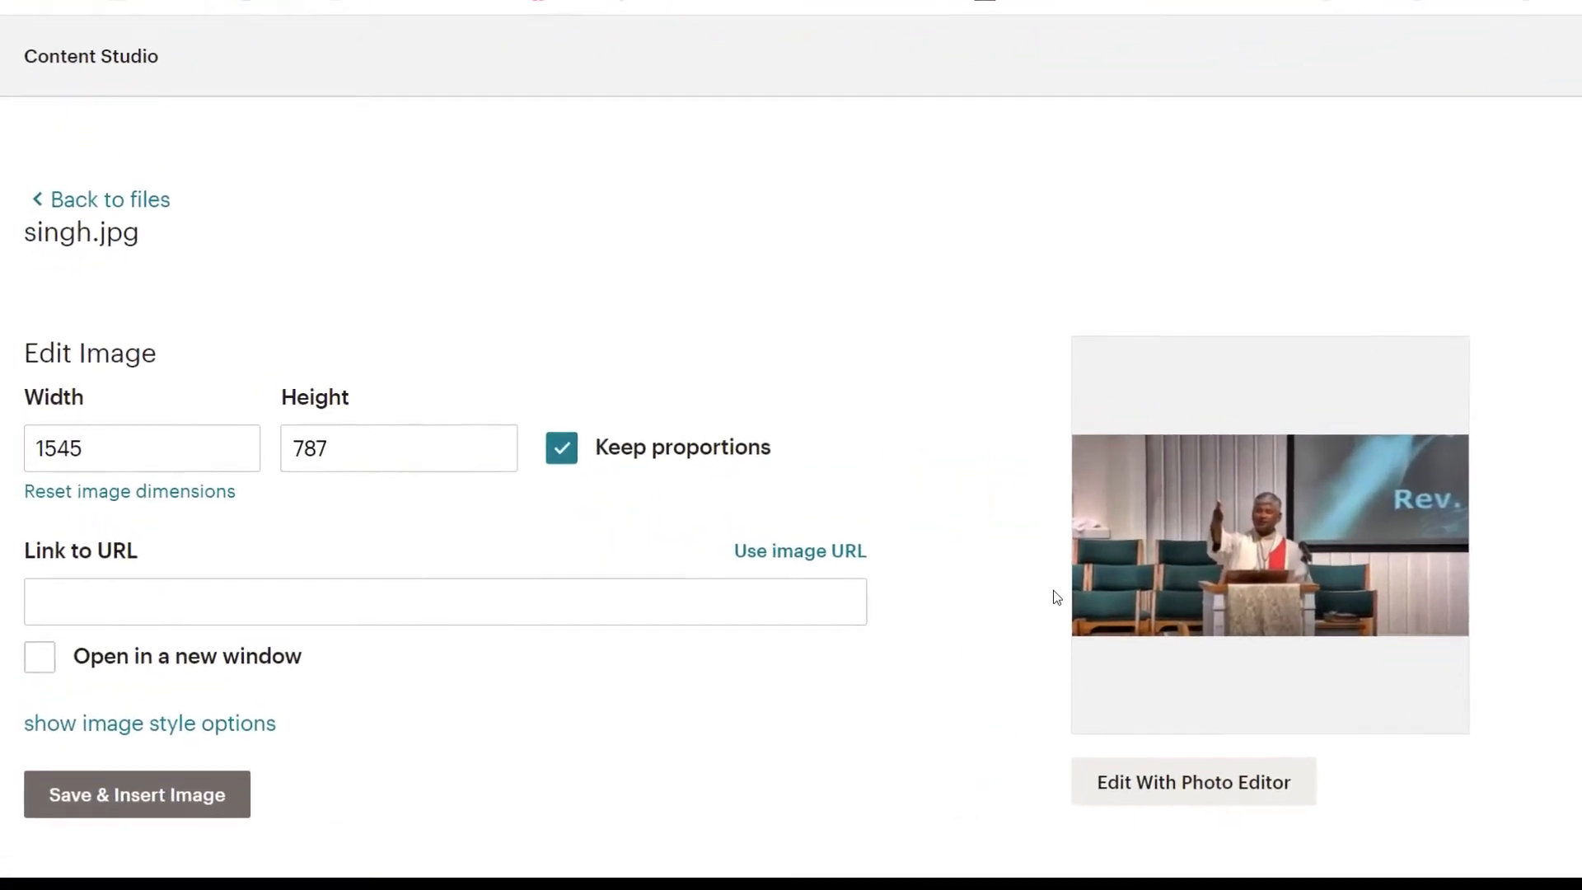
pyautogui.click(52, 609)
pyautogui.rightClick(53, 608)
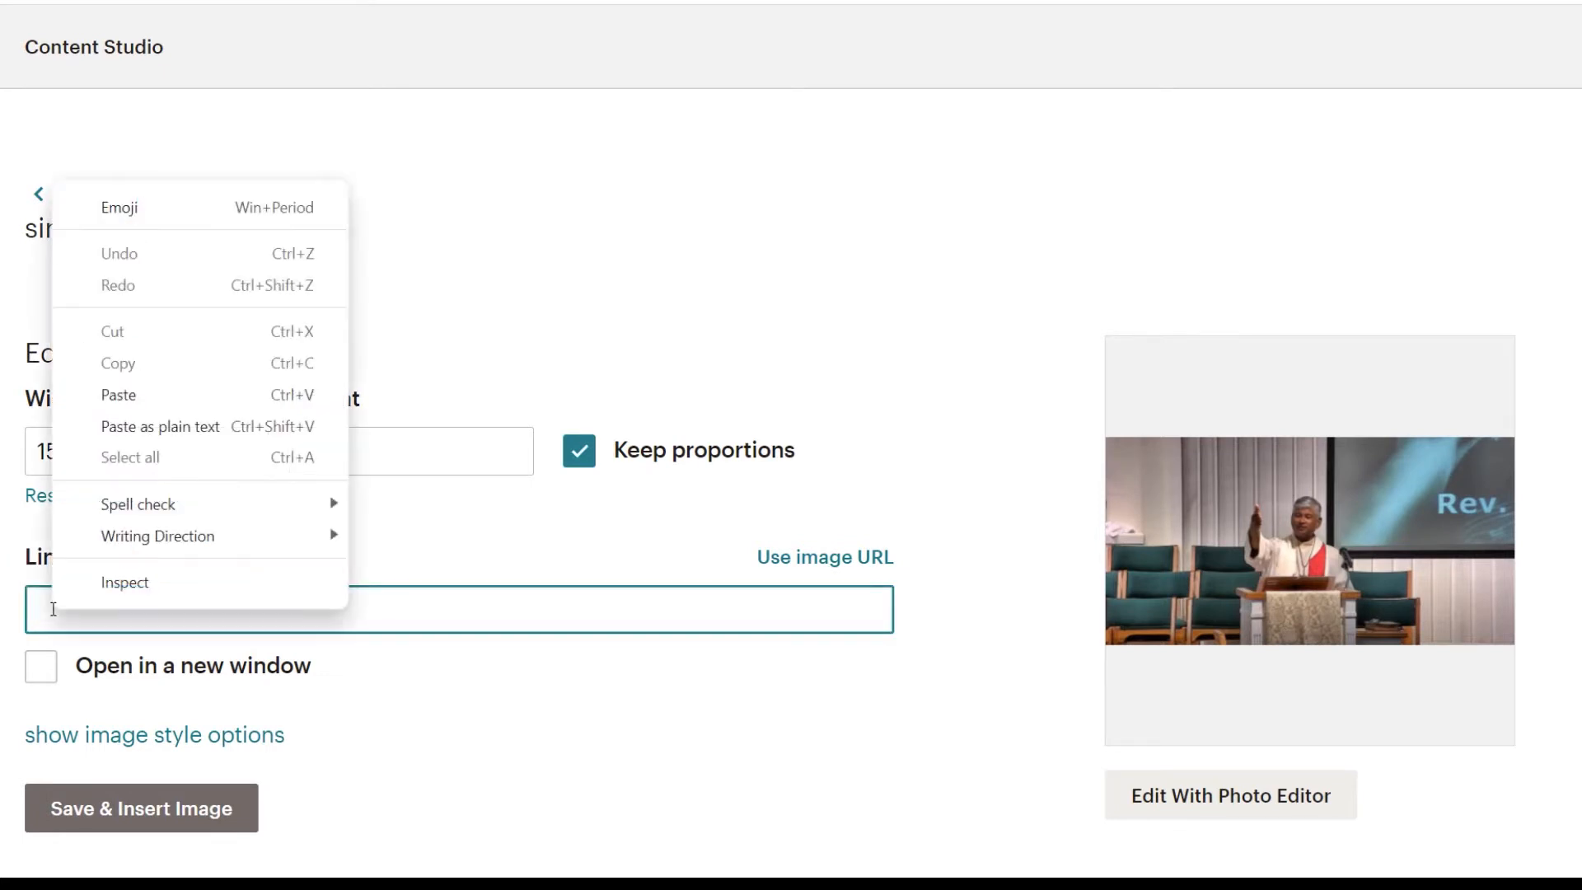
pyautogui.click(176, 394)
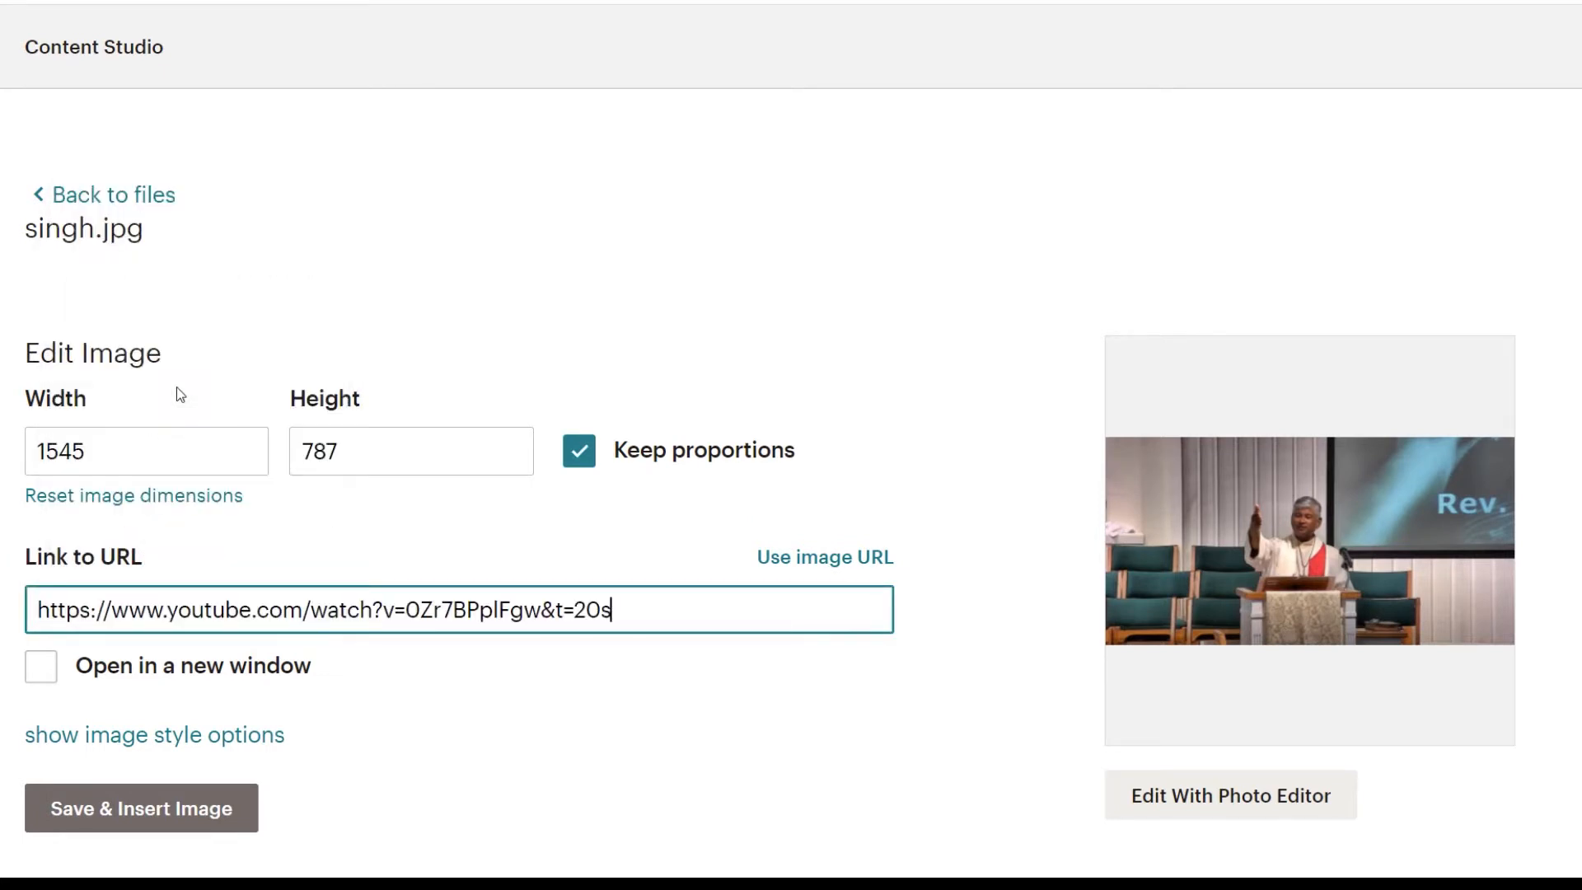
pyautogui.click(43, 664)
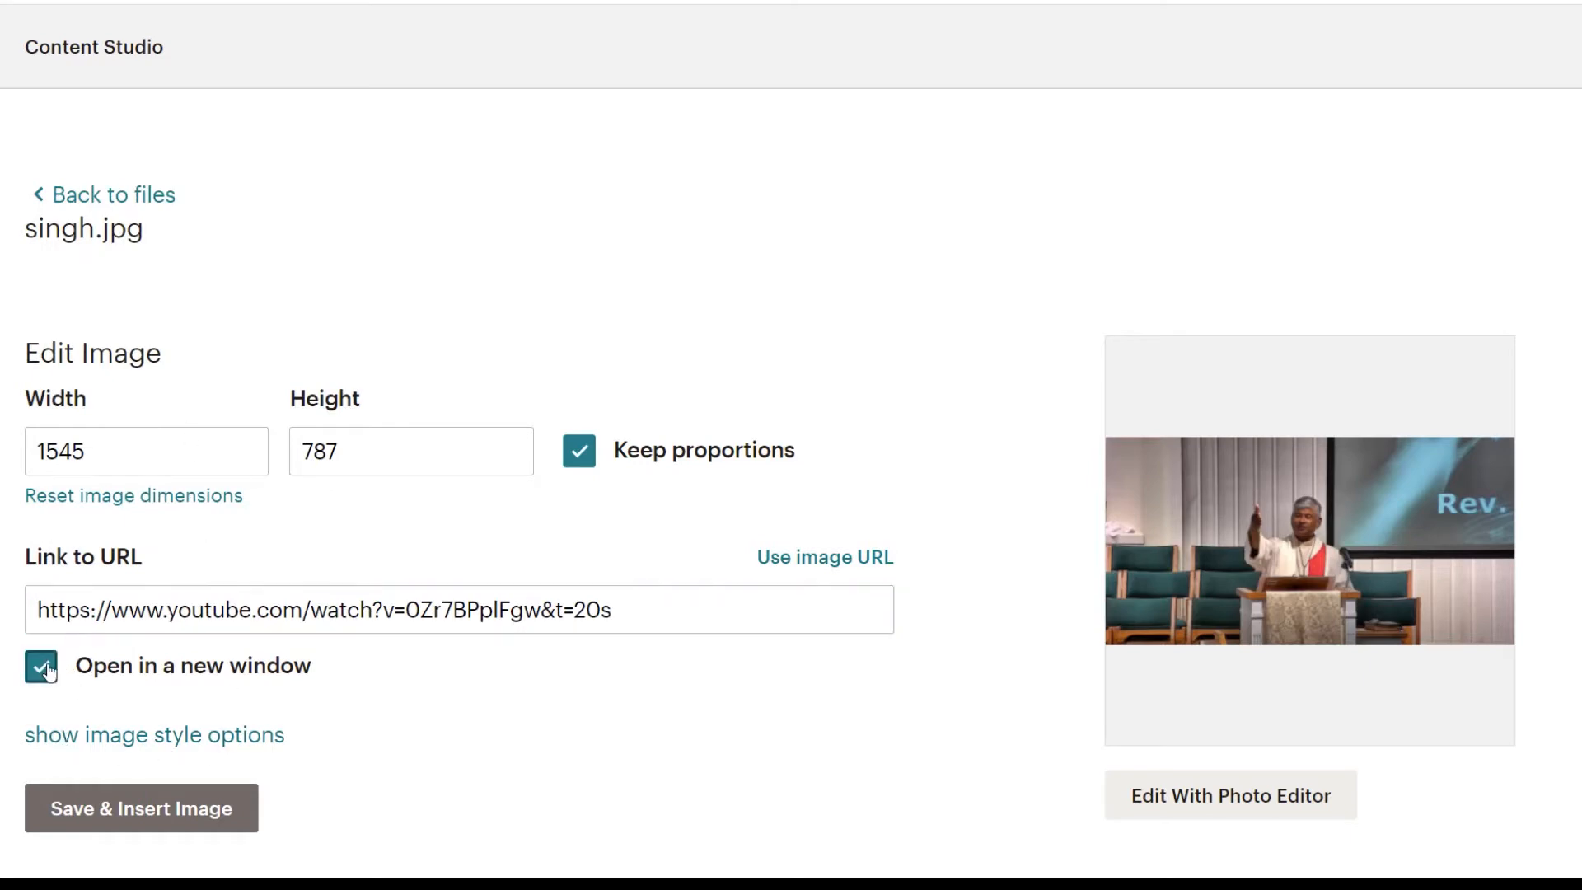
pyautogui.click(134, 814)
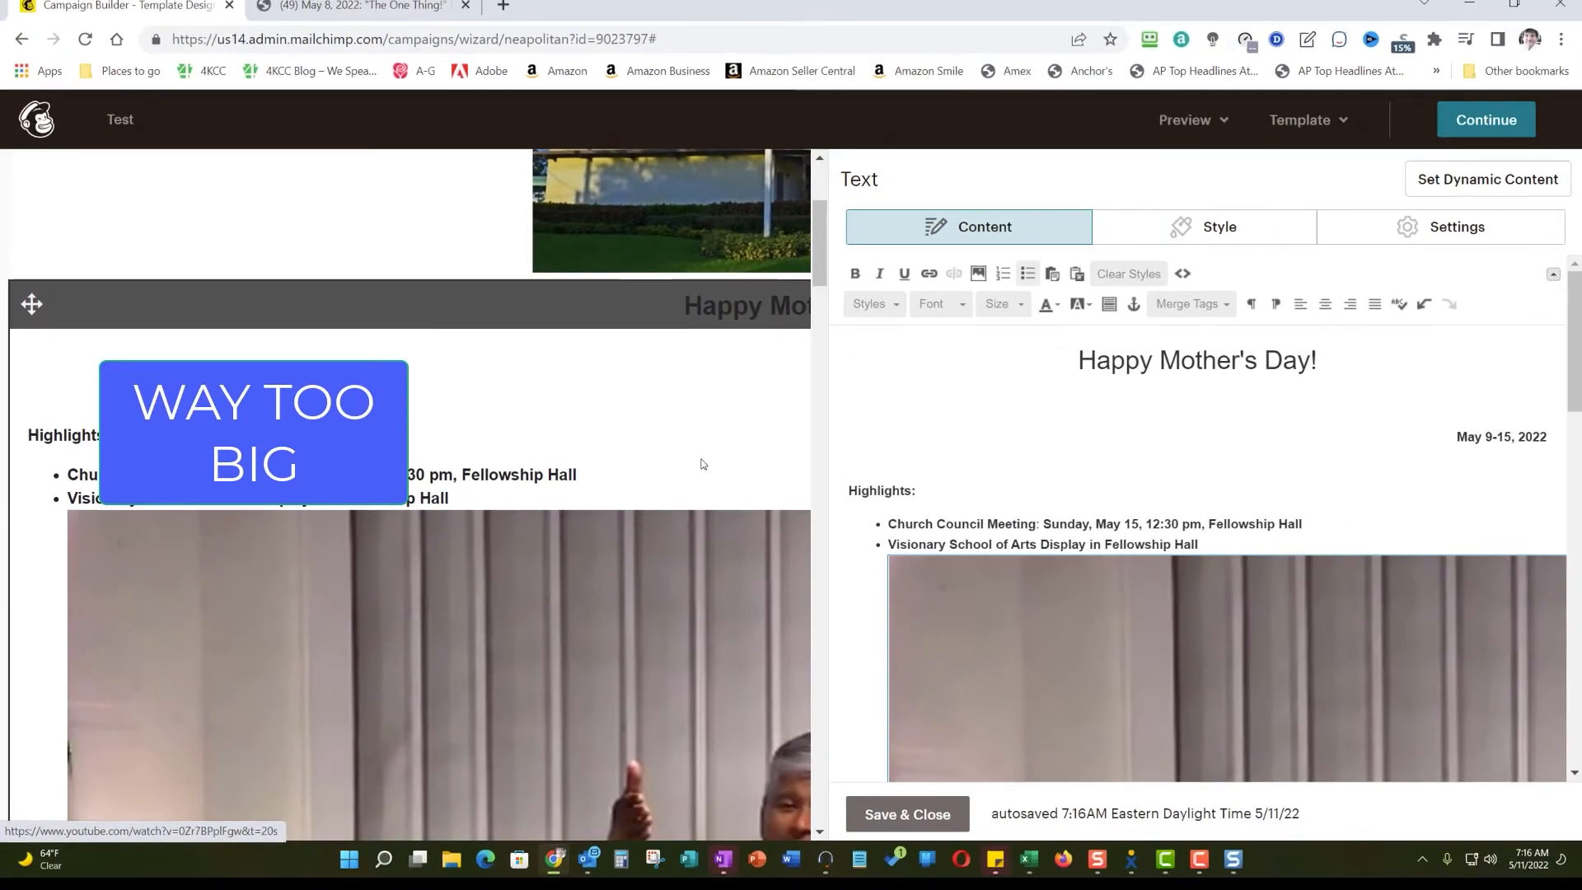
# - Resize the inserted sermon photo to a width of 700 with proportions kept and its link opening in a new window
pyautogui.moveTo(821, 283); pyautogui.dragTo(846, 350)
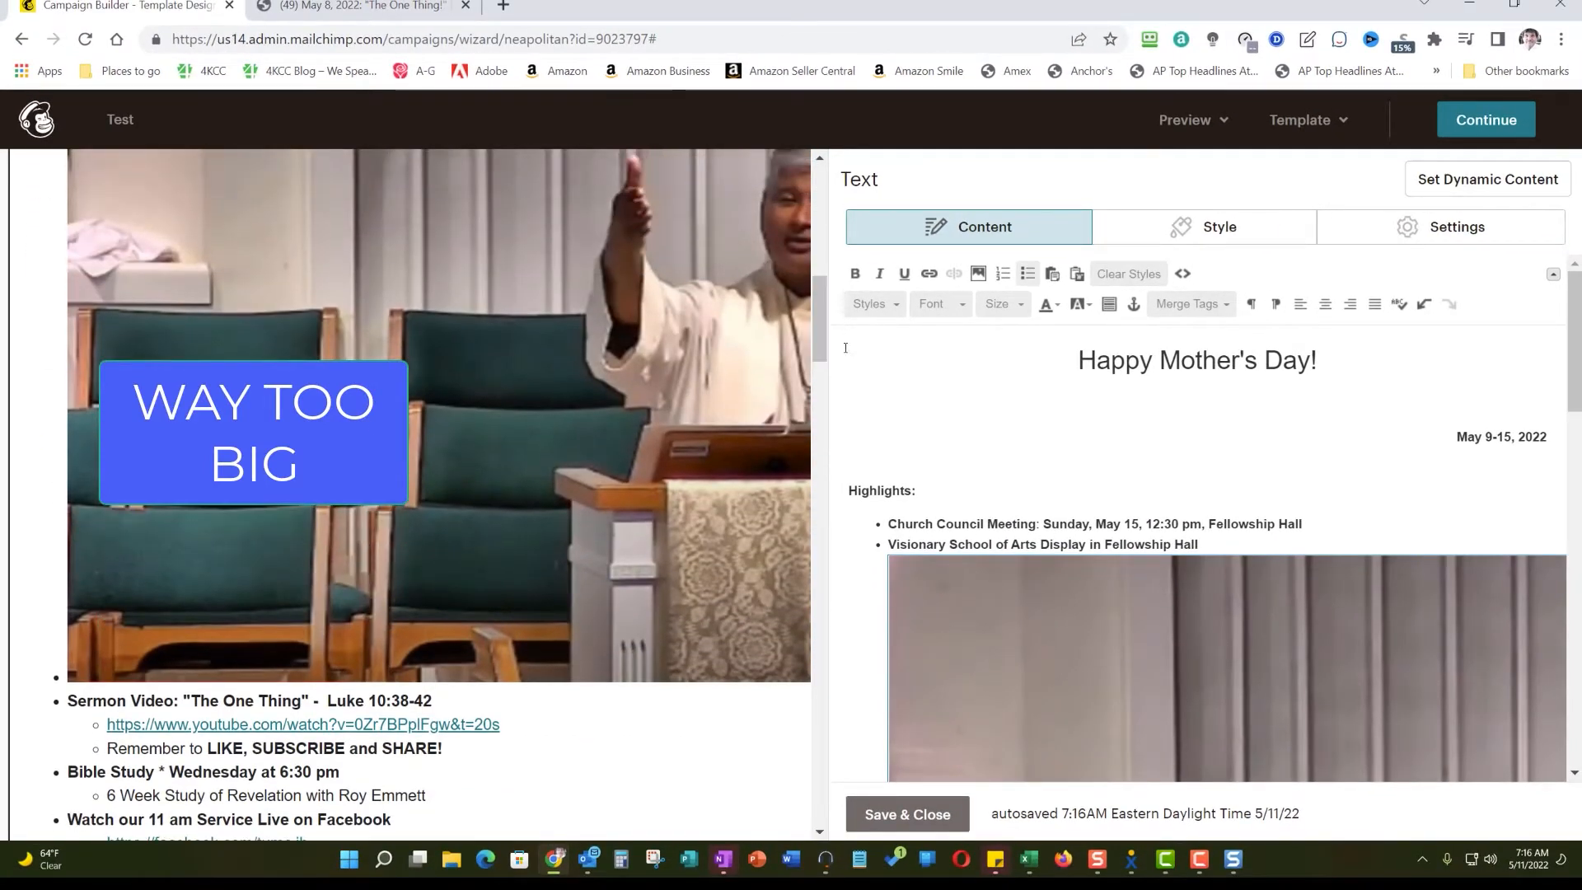
pyautogui.moveTo(1578, 309); pyautogui.dragTo(1578, 486)
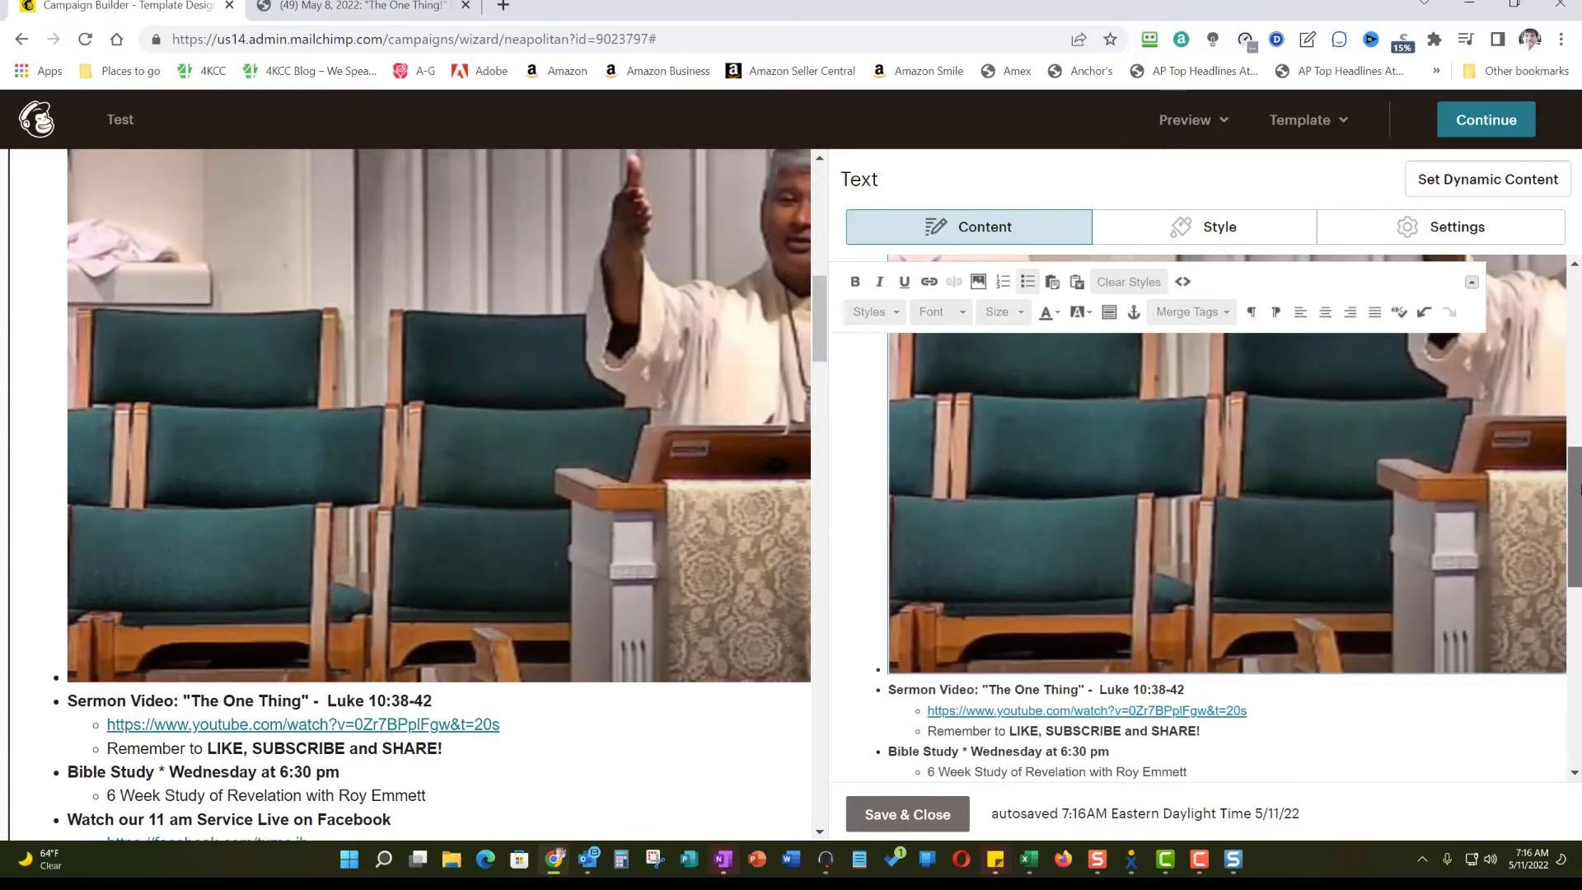
pyautogui.doubleClick(1242, 577)
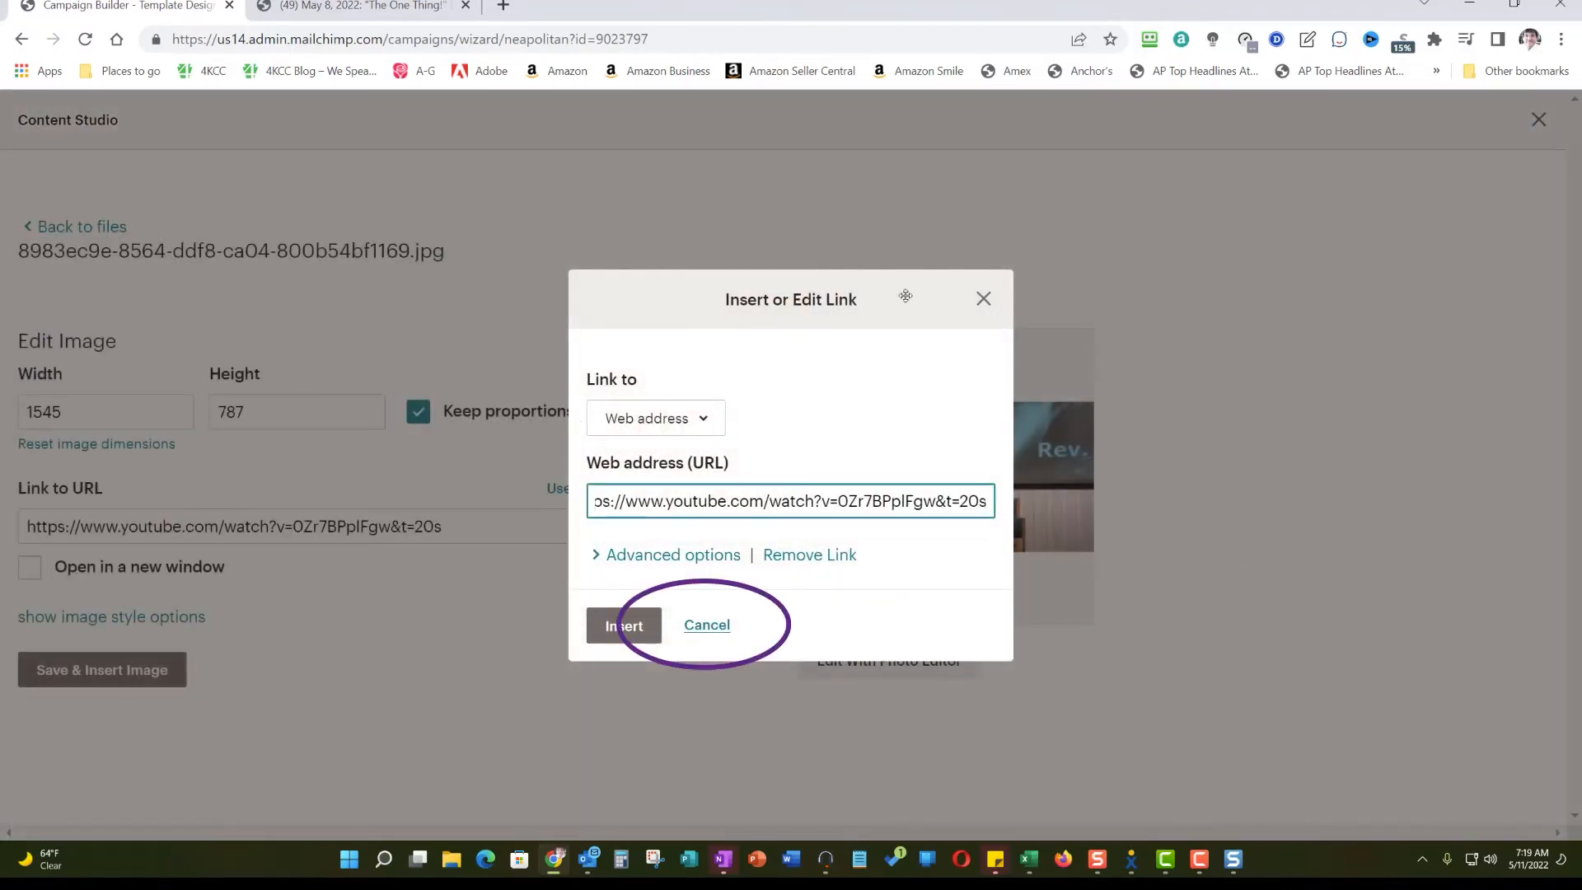
pyautogui.click(725, 634)
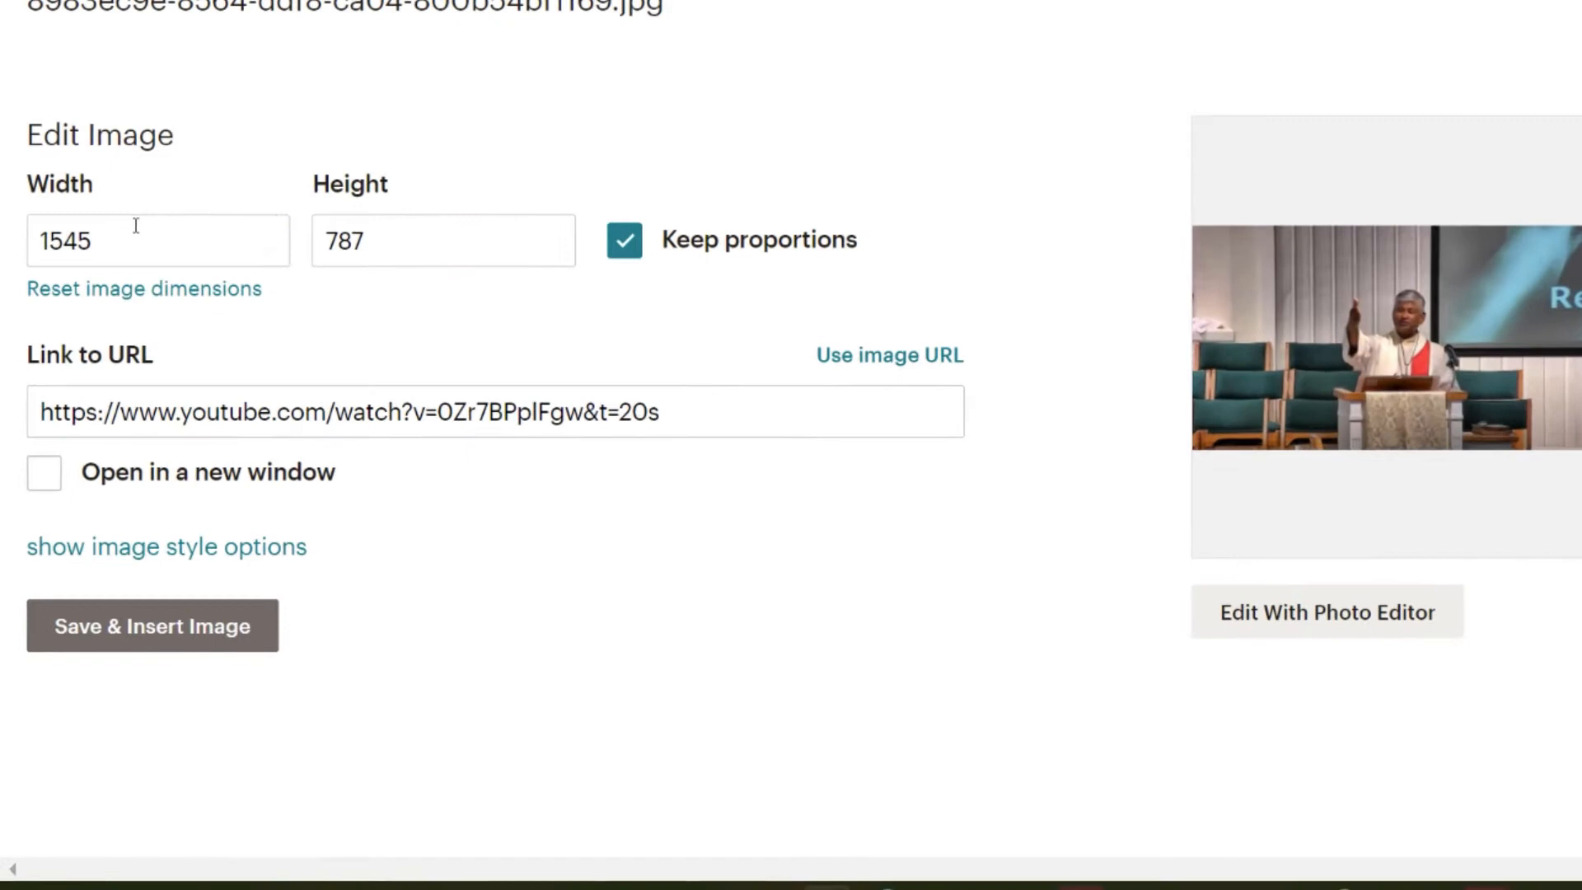
pyautogui.moveTo(136, 227); pyautogui.dragTo(4, 225)
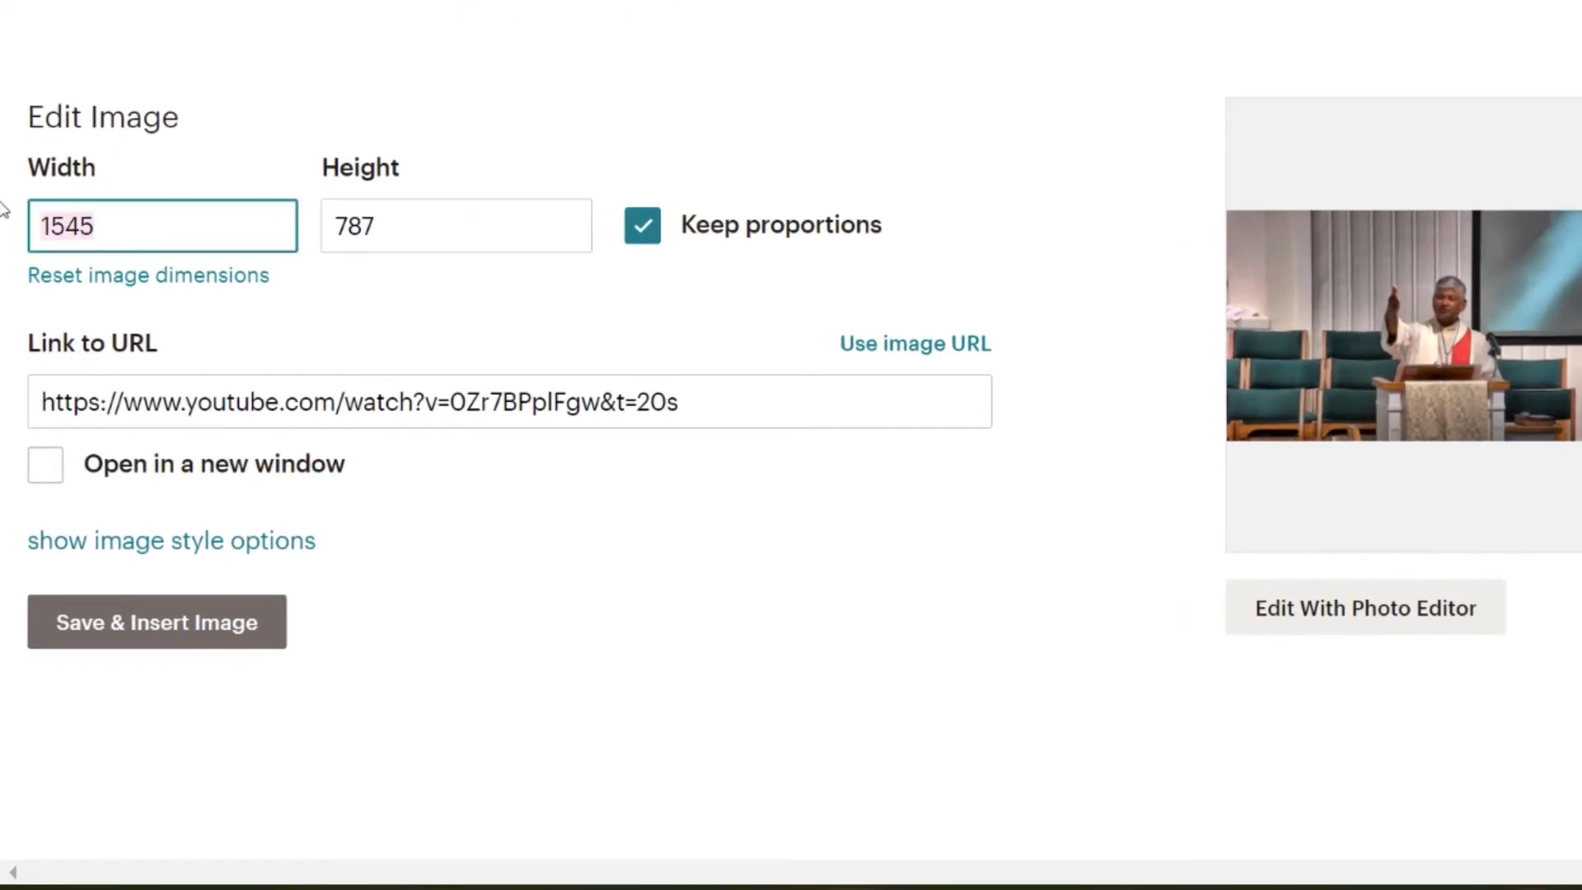
pyautogui.click(148, 279)
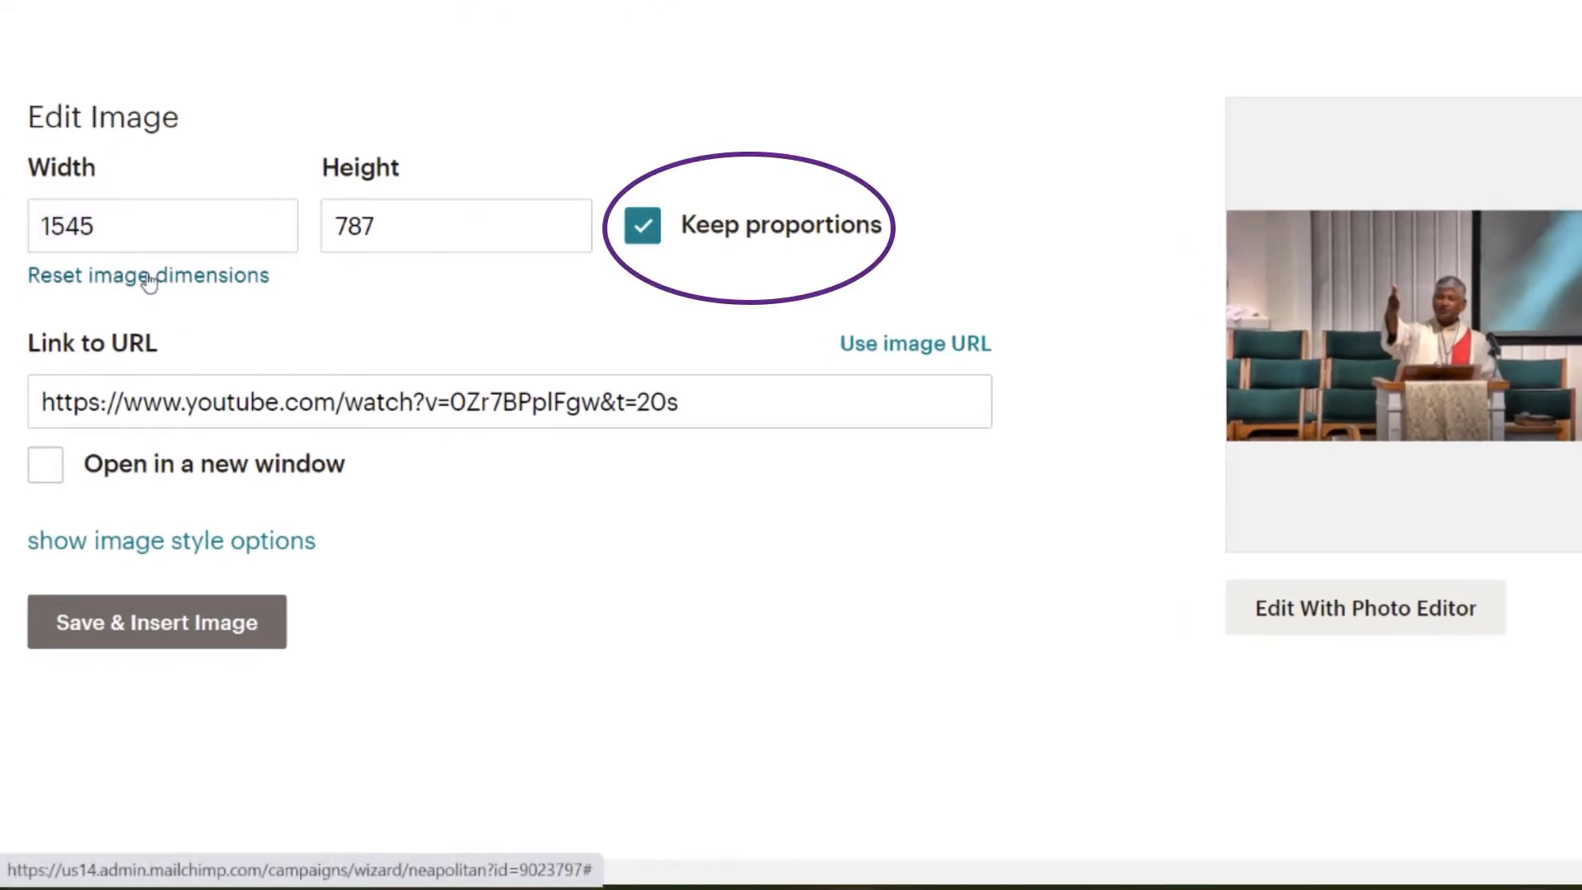
pyautogui.moveTo(106, 233); pyautogui.dragTo(36, 230)
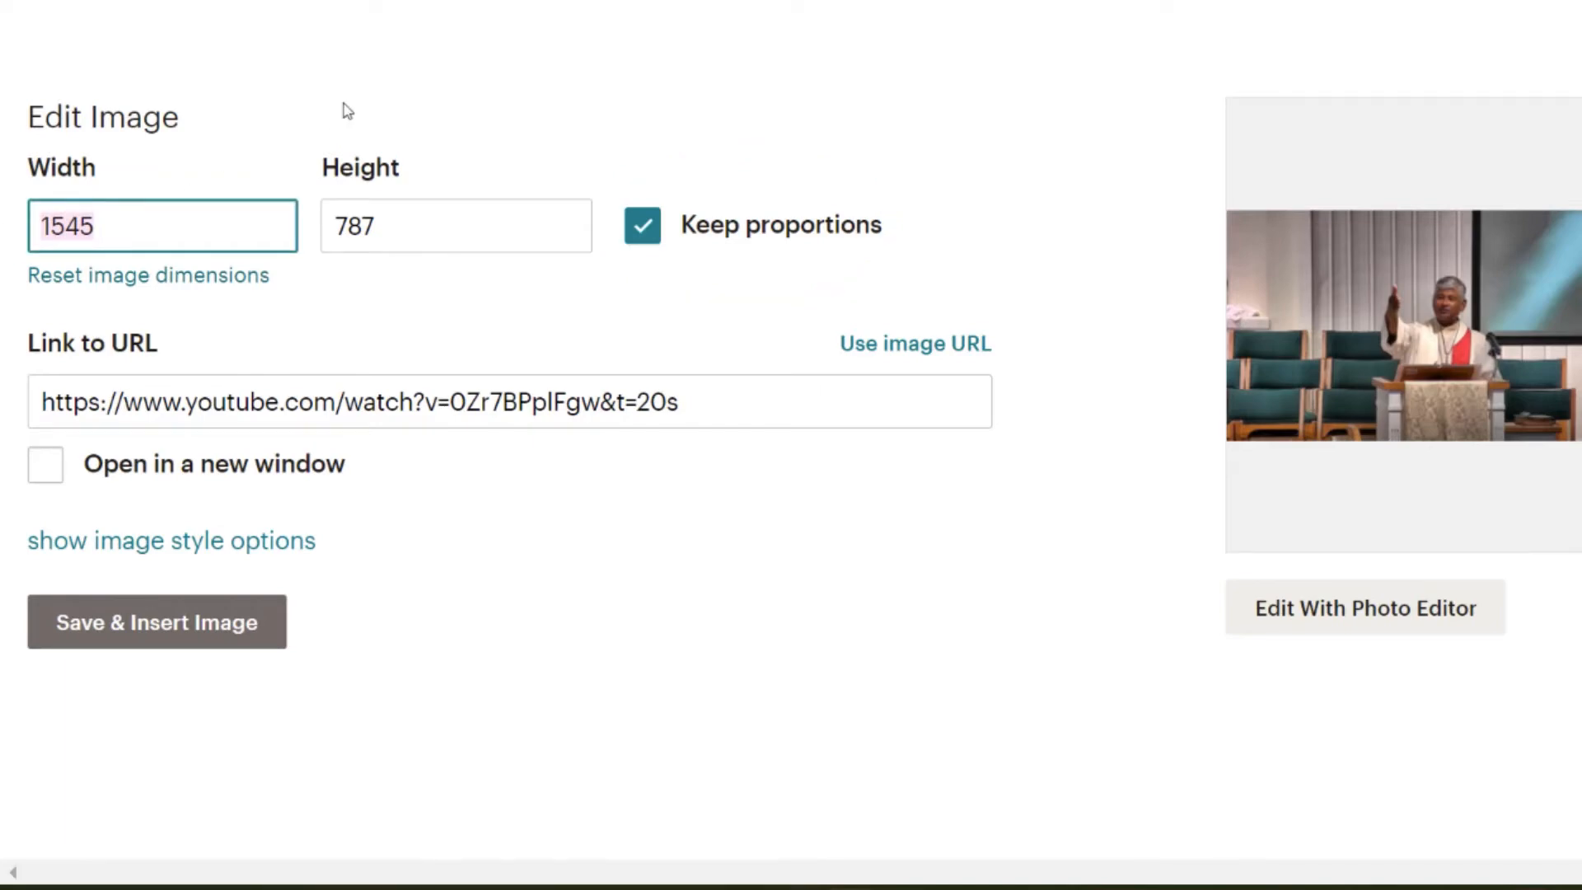
pyautogui.write('700')
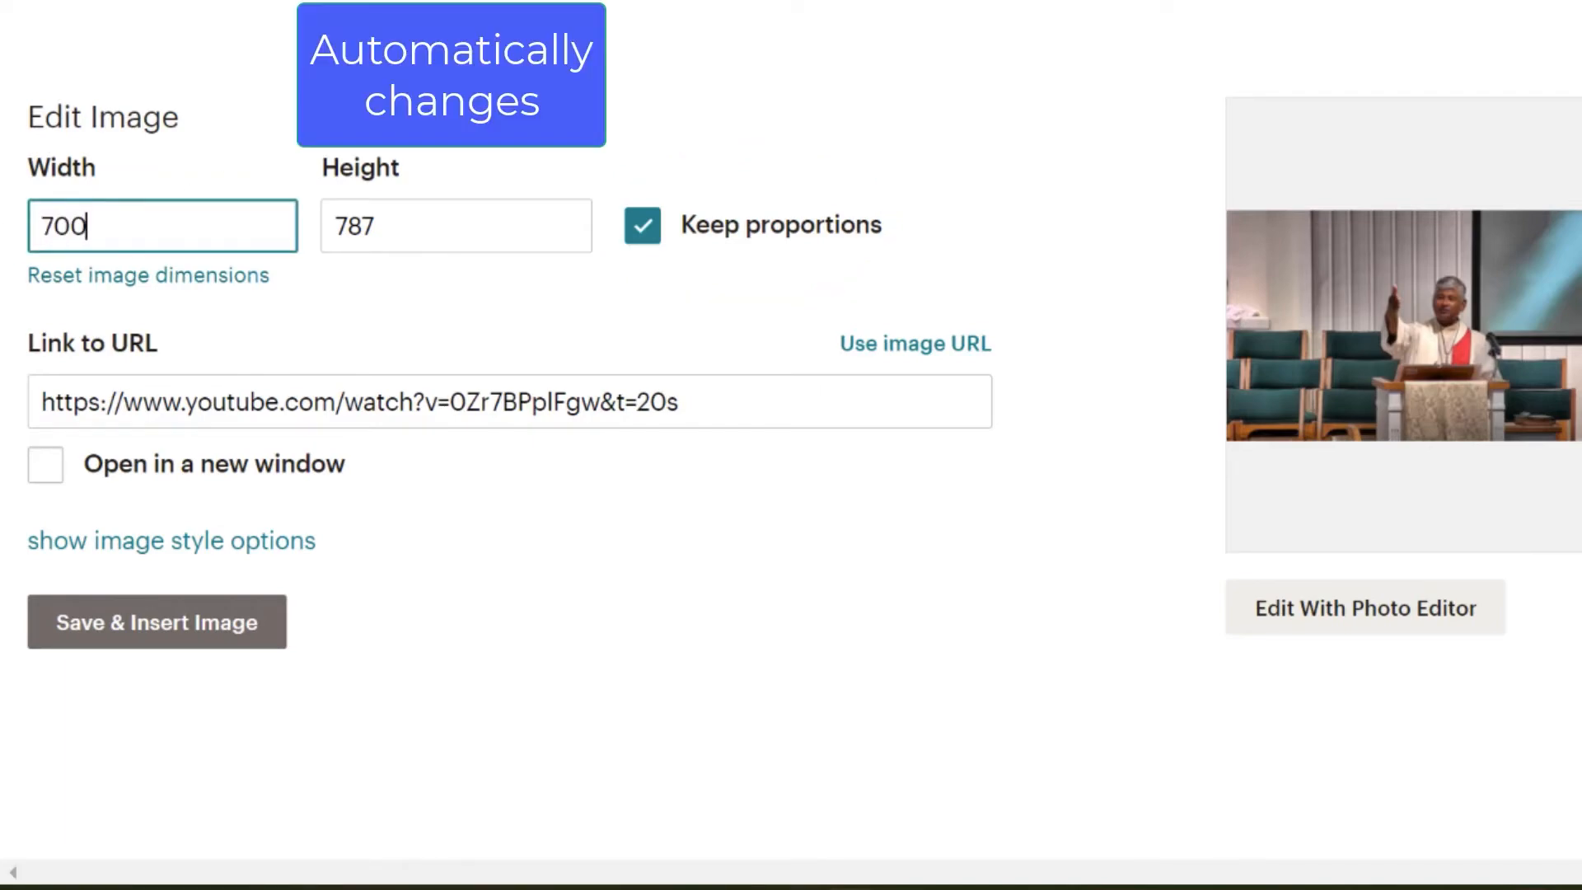
pyautogui.click(608, 321)
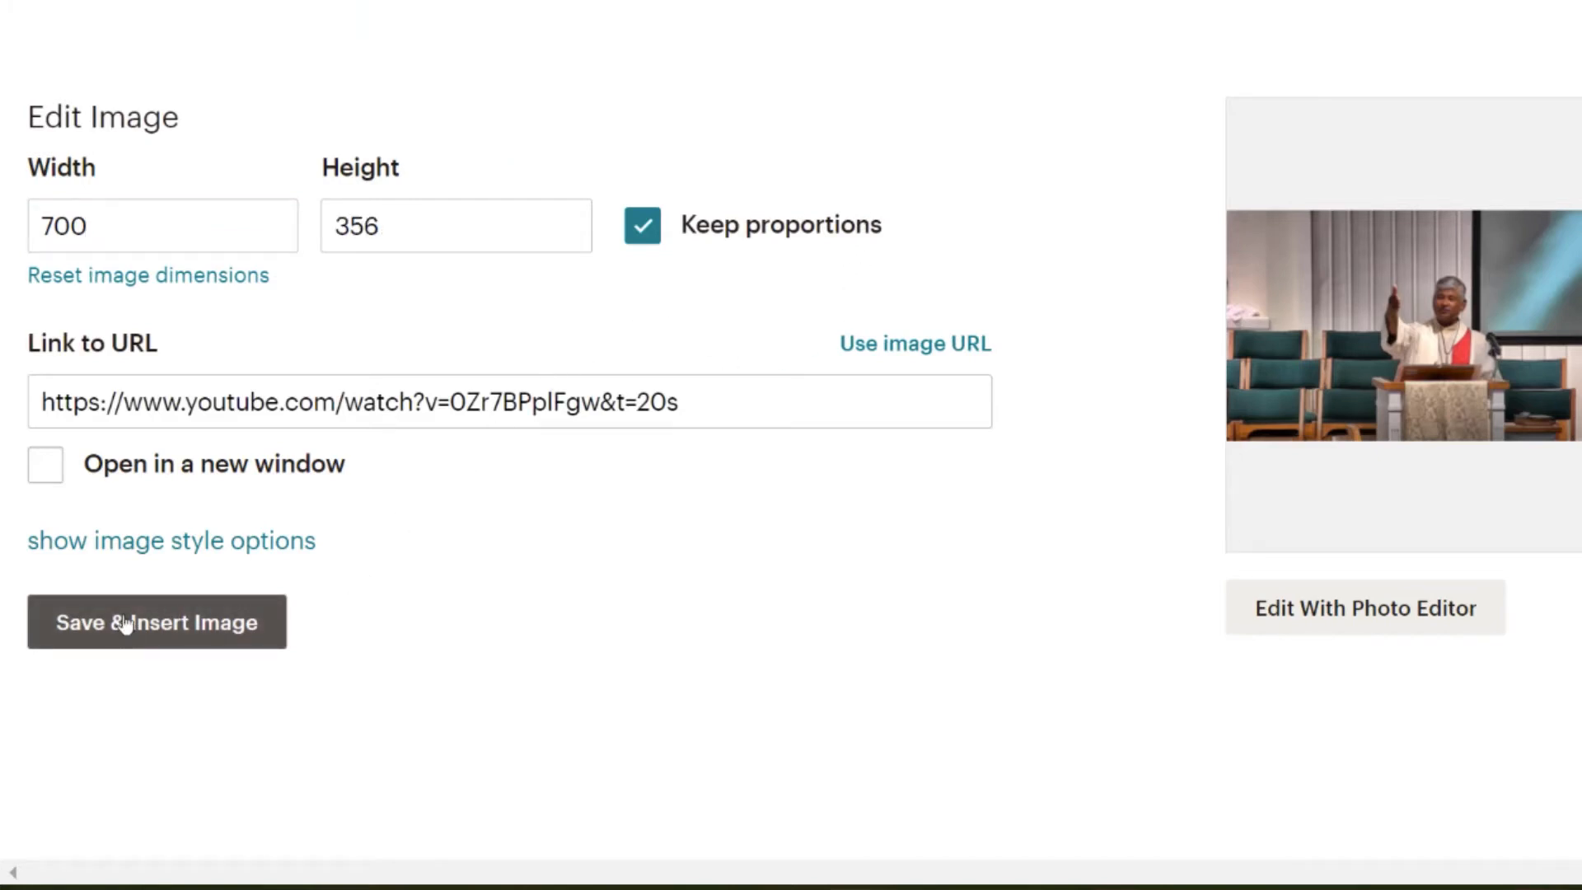
pyautogui.click(44, 464)
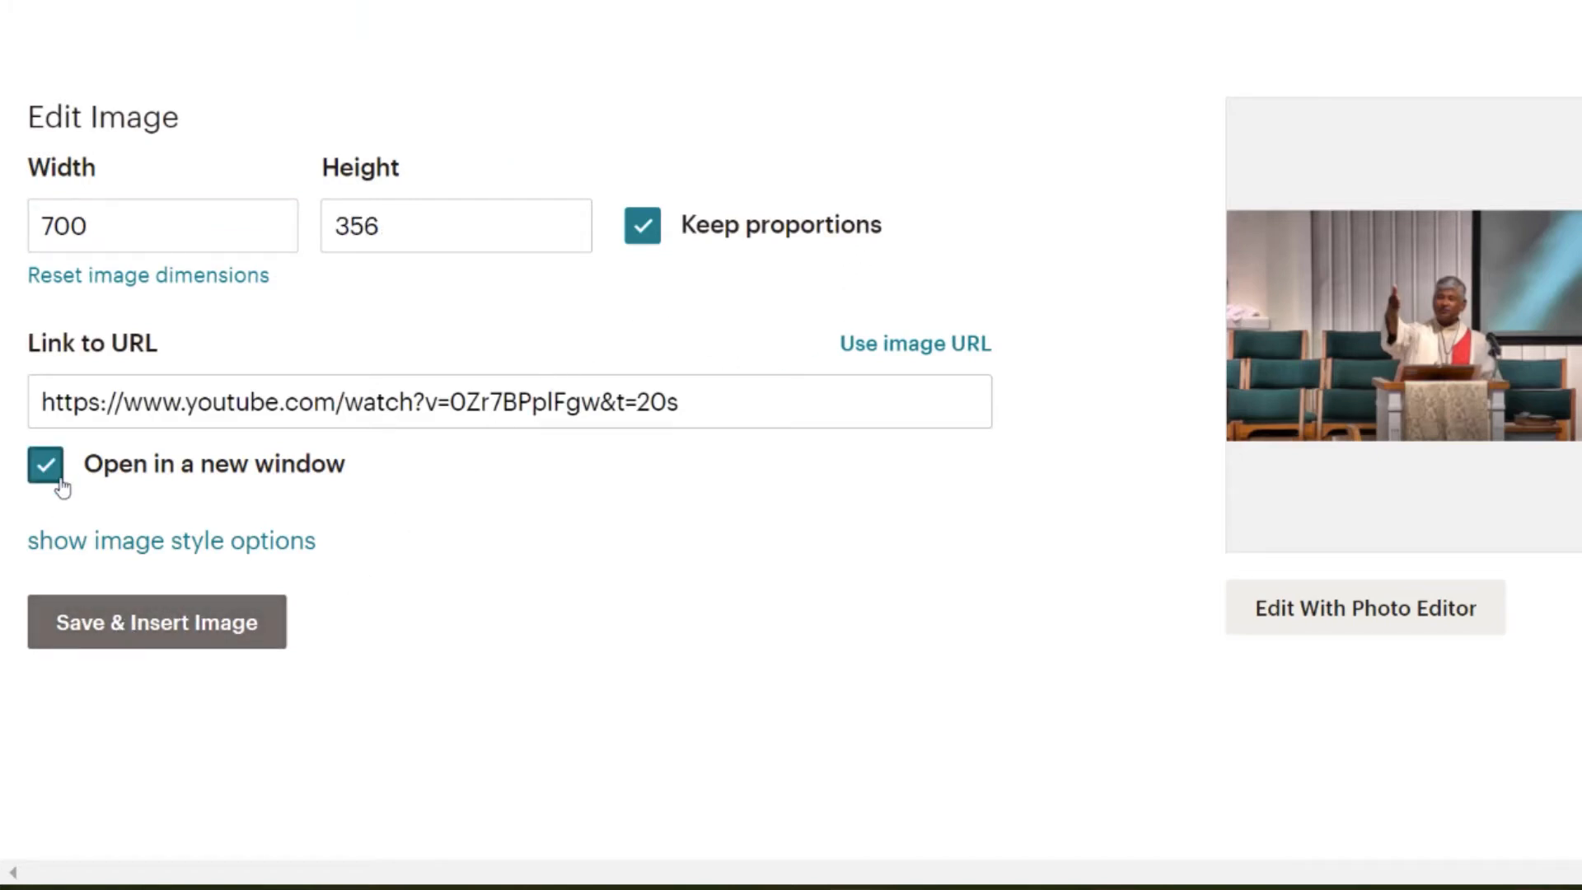
pyautogui.click(175, 626)
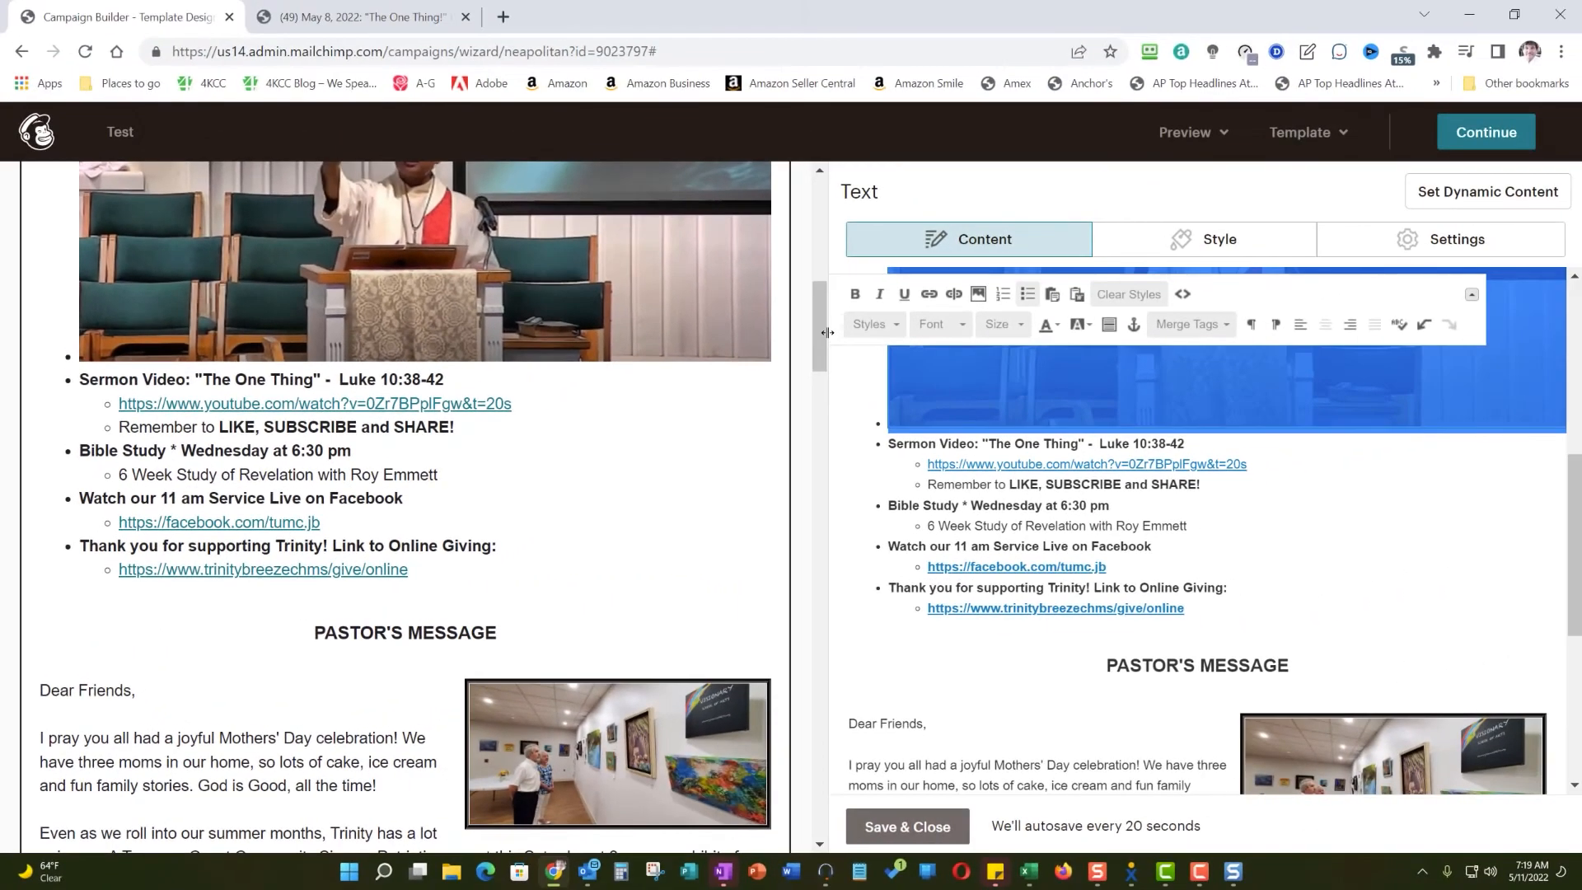
# - Append "* Click image or:" to the Sermon Video line below the photo, and save and close the text block
pyautogui.moveTo(827, 332); pyautogui.dragTo(812, 293)
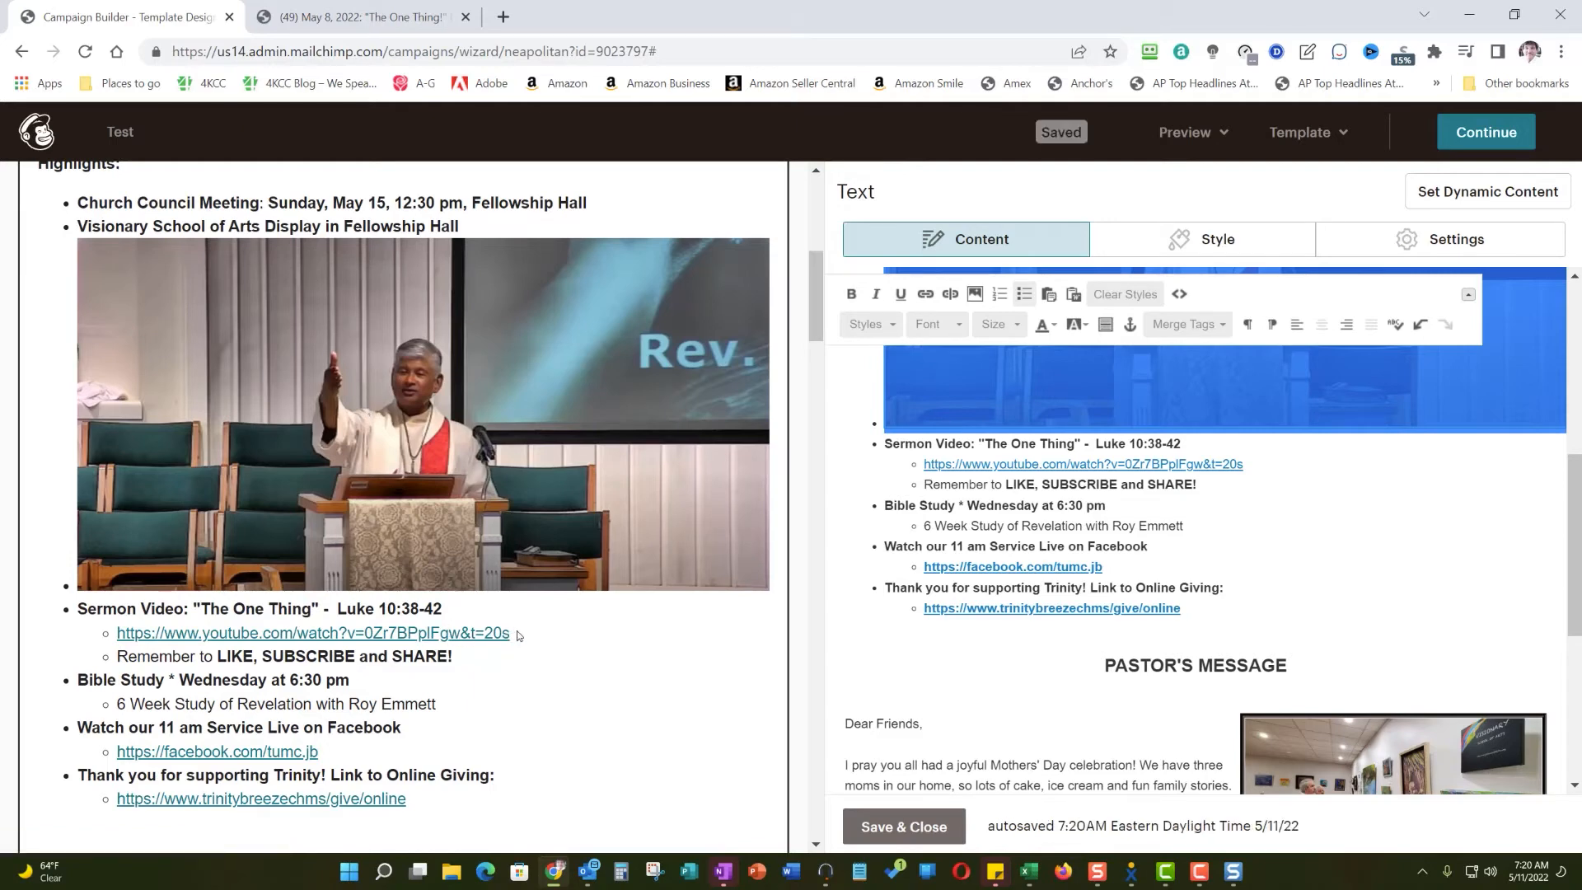
pyautogui.click(452, 611)
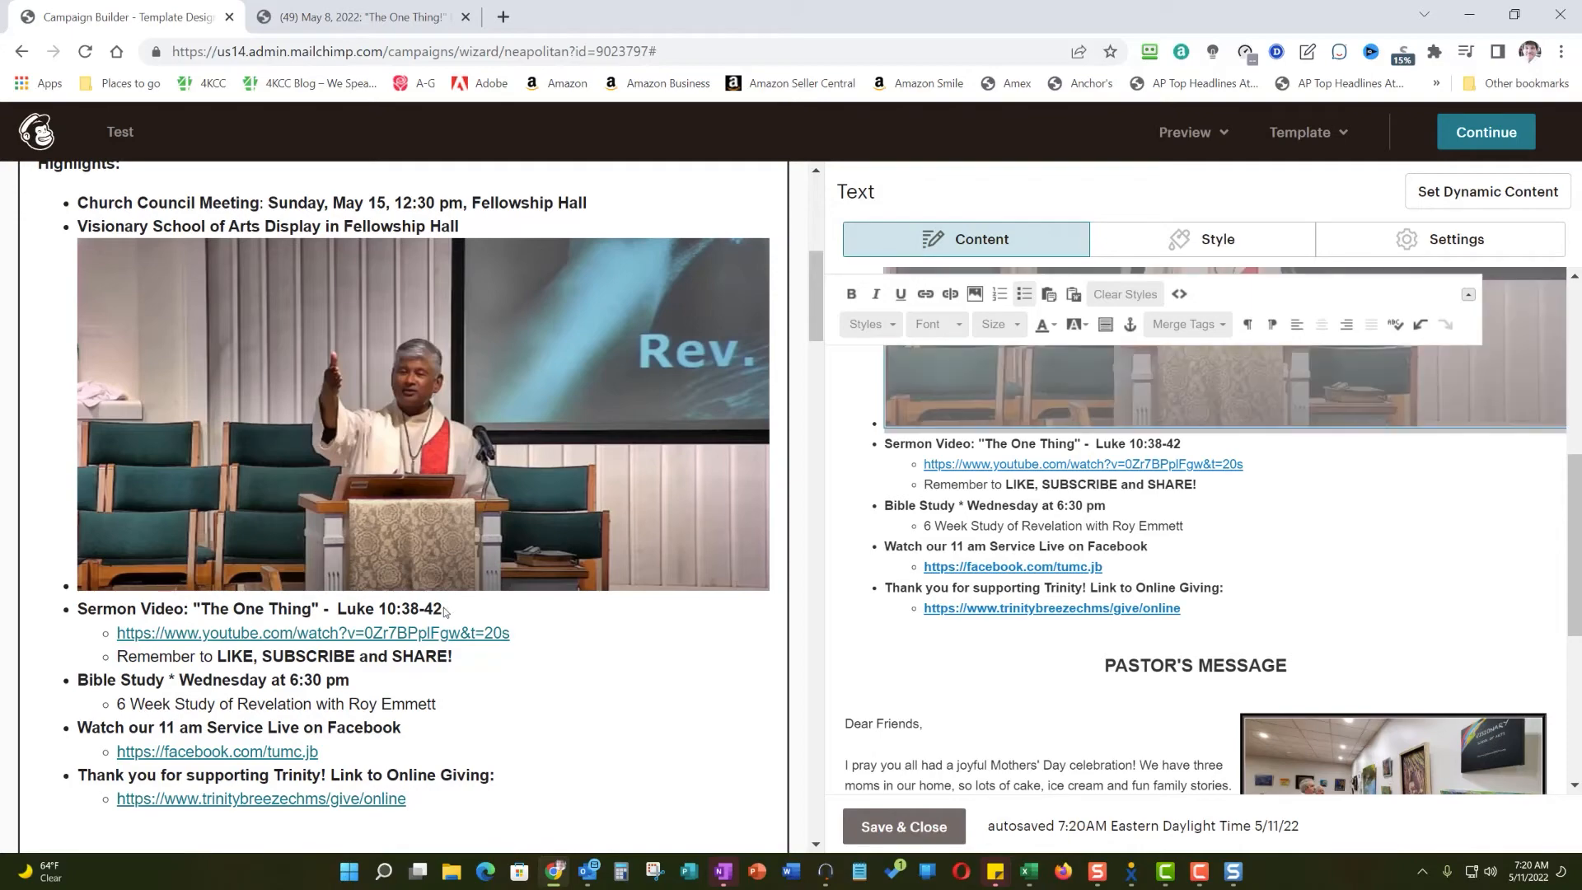
pyautogui.scroll(-1, 1222, 554)
pyautogui.scroll(3, 1208, 568)
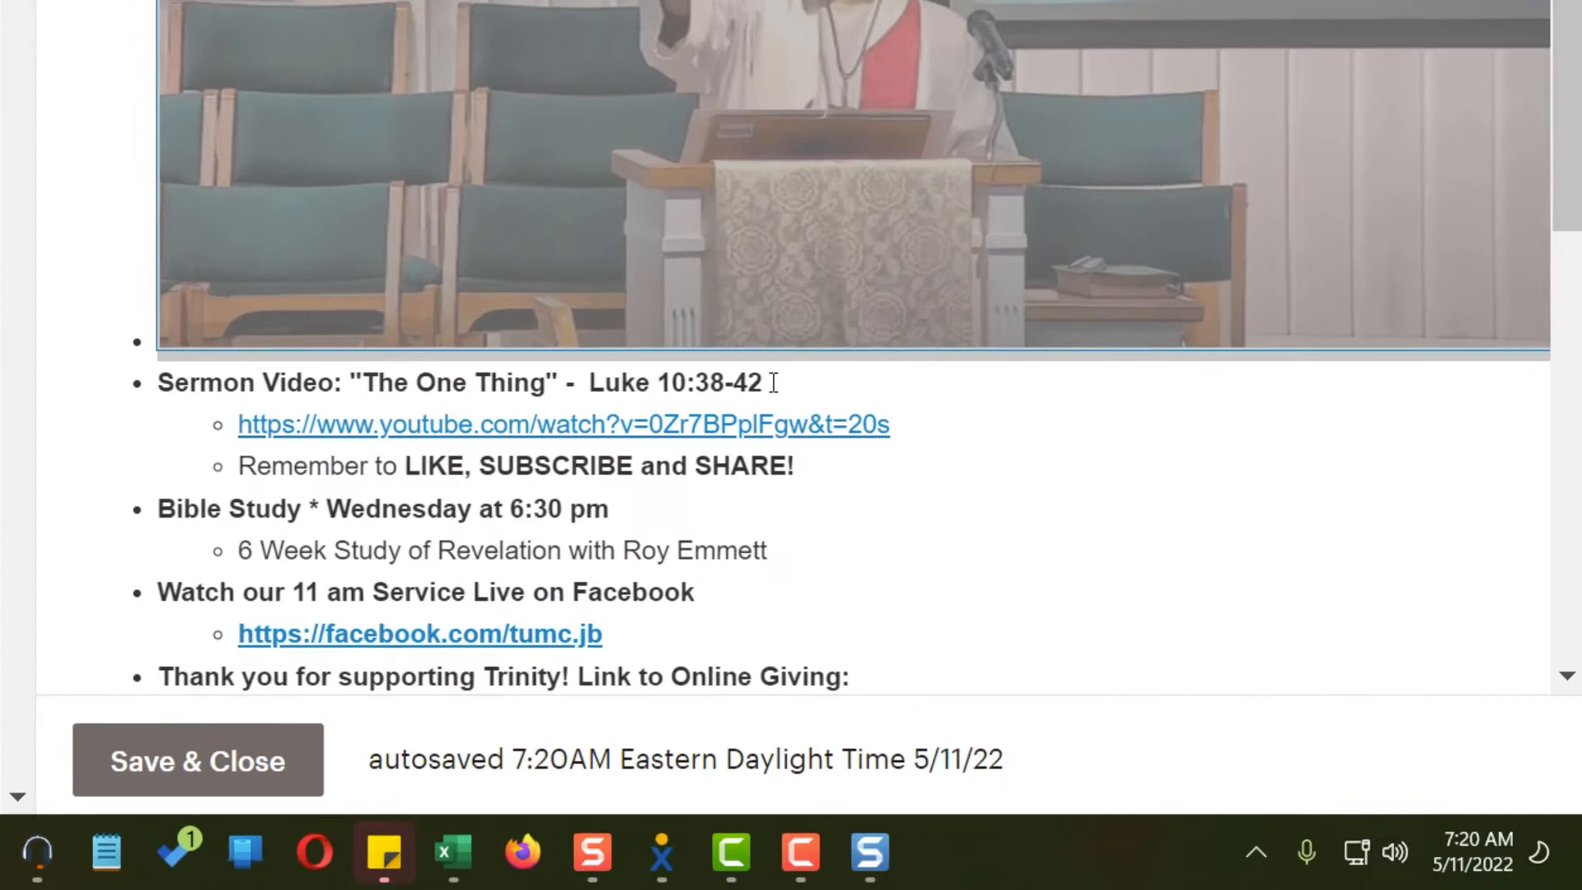
pyautogui.click(1186, 641)
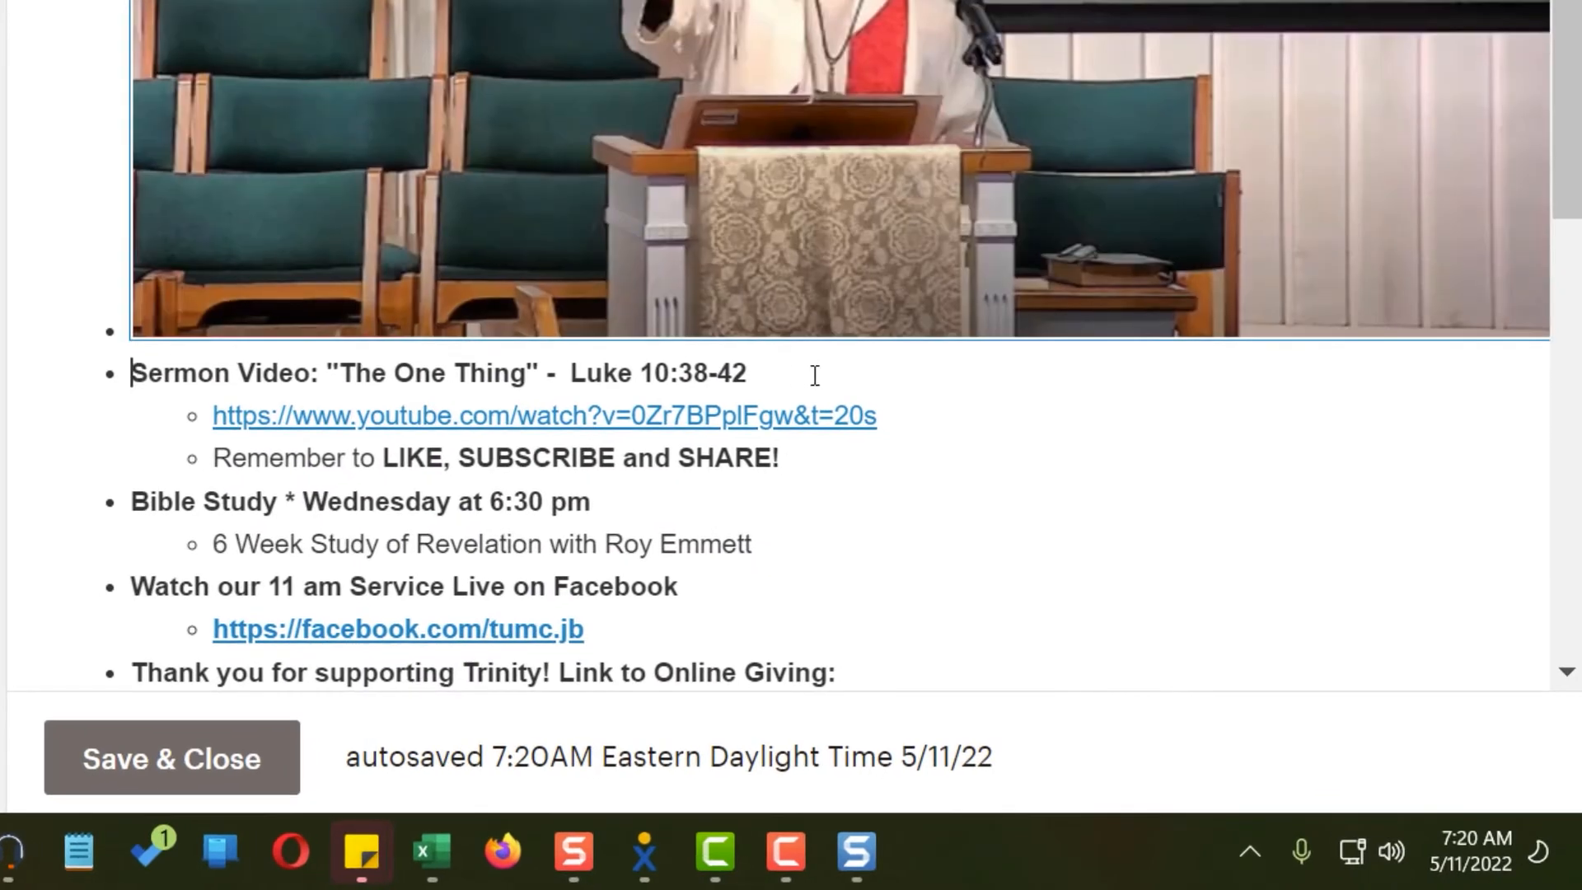
pyautogui.click(784, 374)
pyautogui.write('* Click image or:')
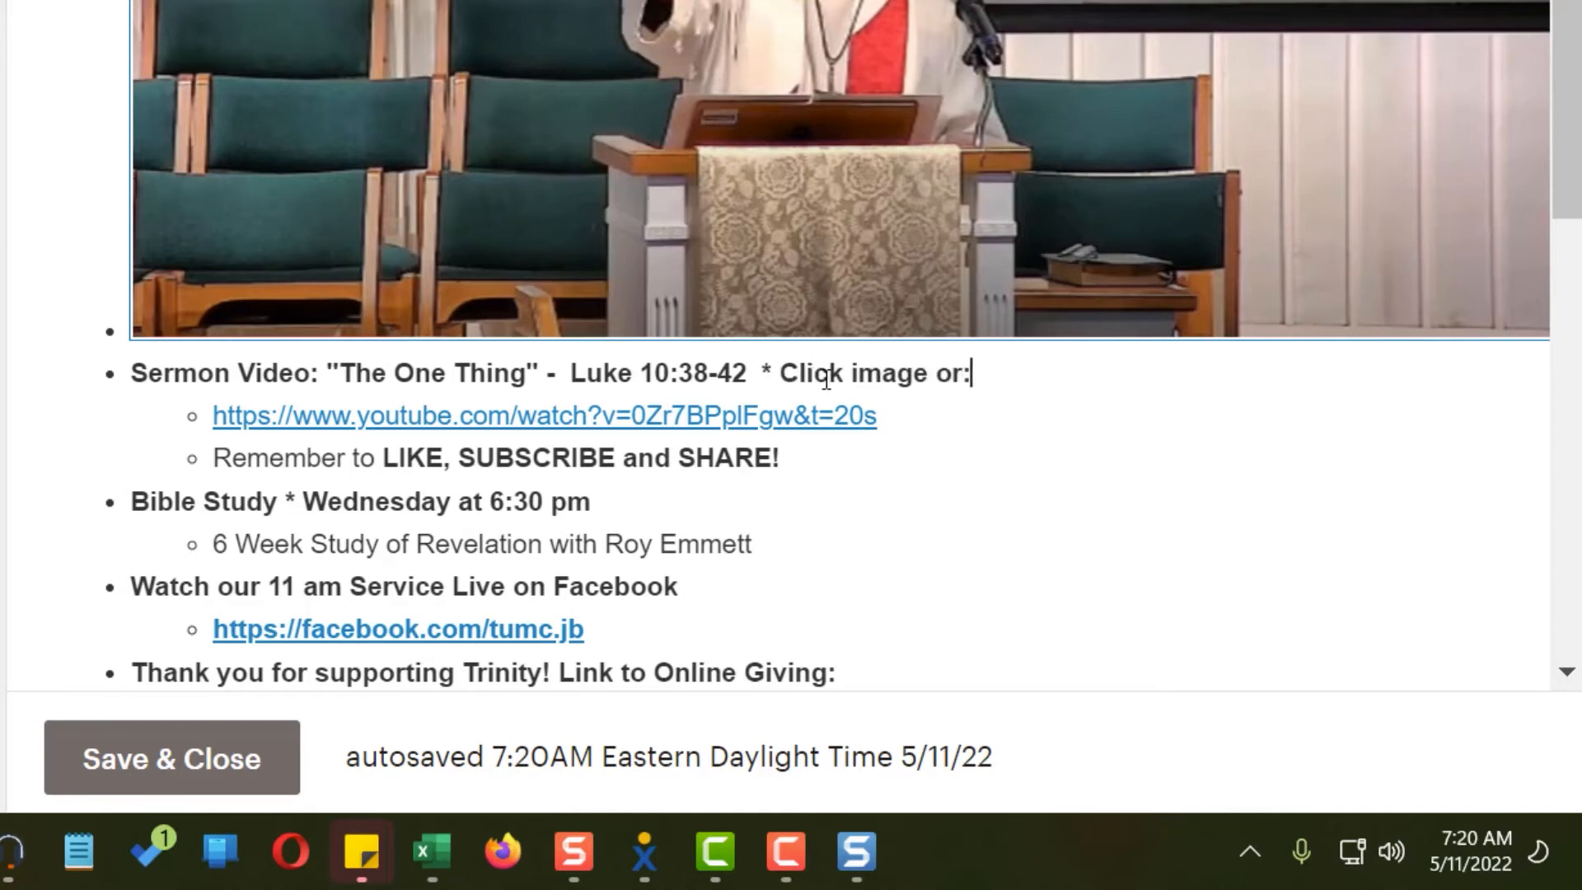
pyautogui.click(173, 781)
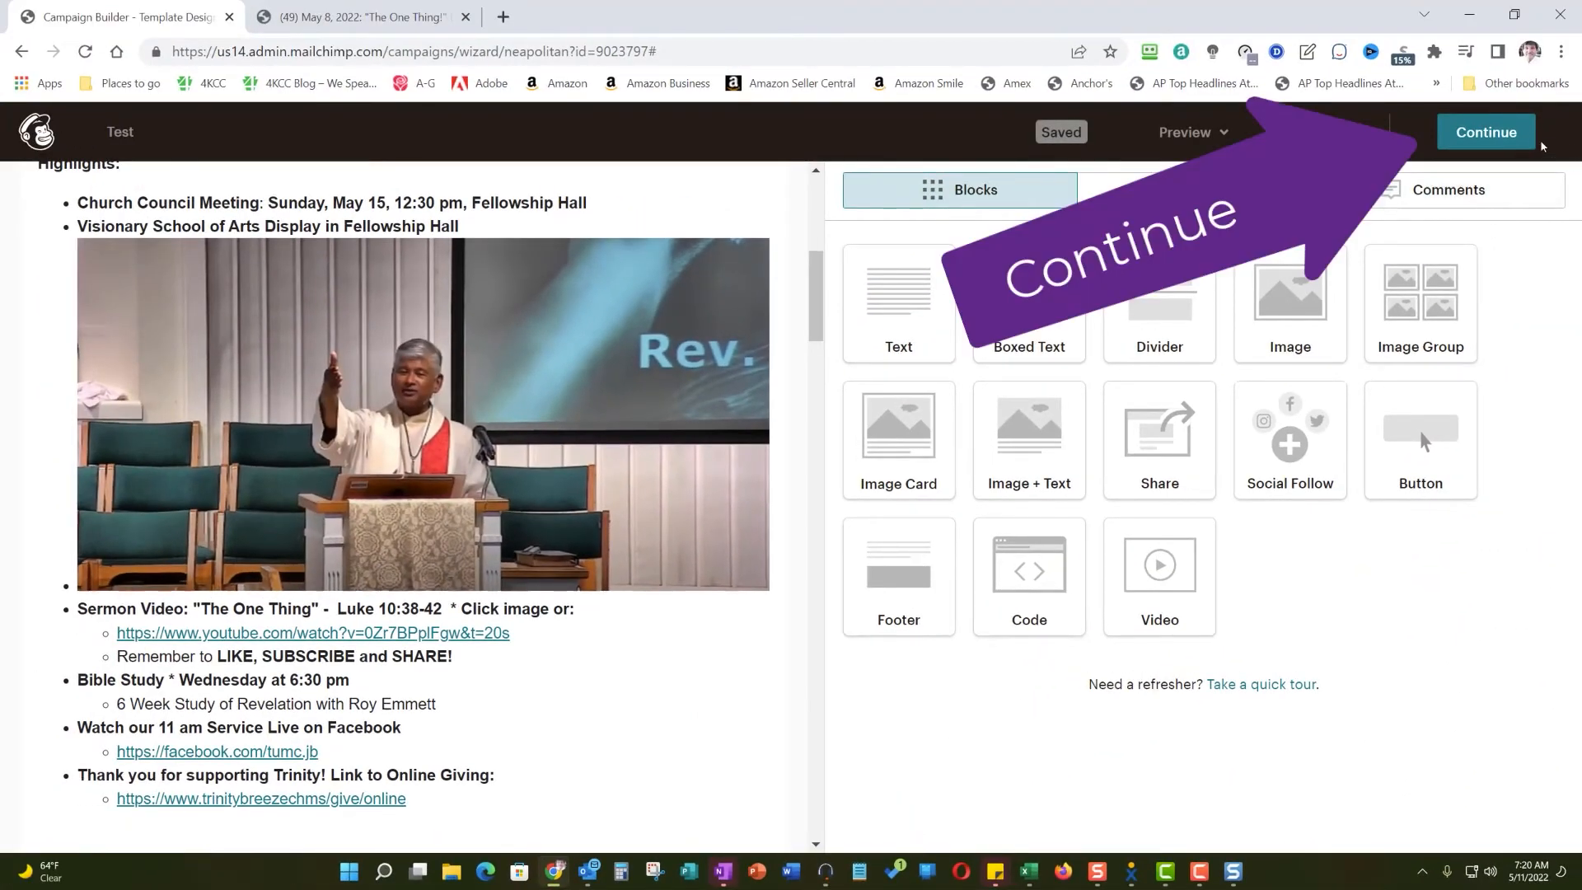
# - Continue from the design to the campaign overview and open the email preview
pyautogui.click(1487, 140)
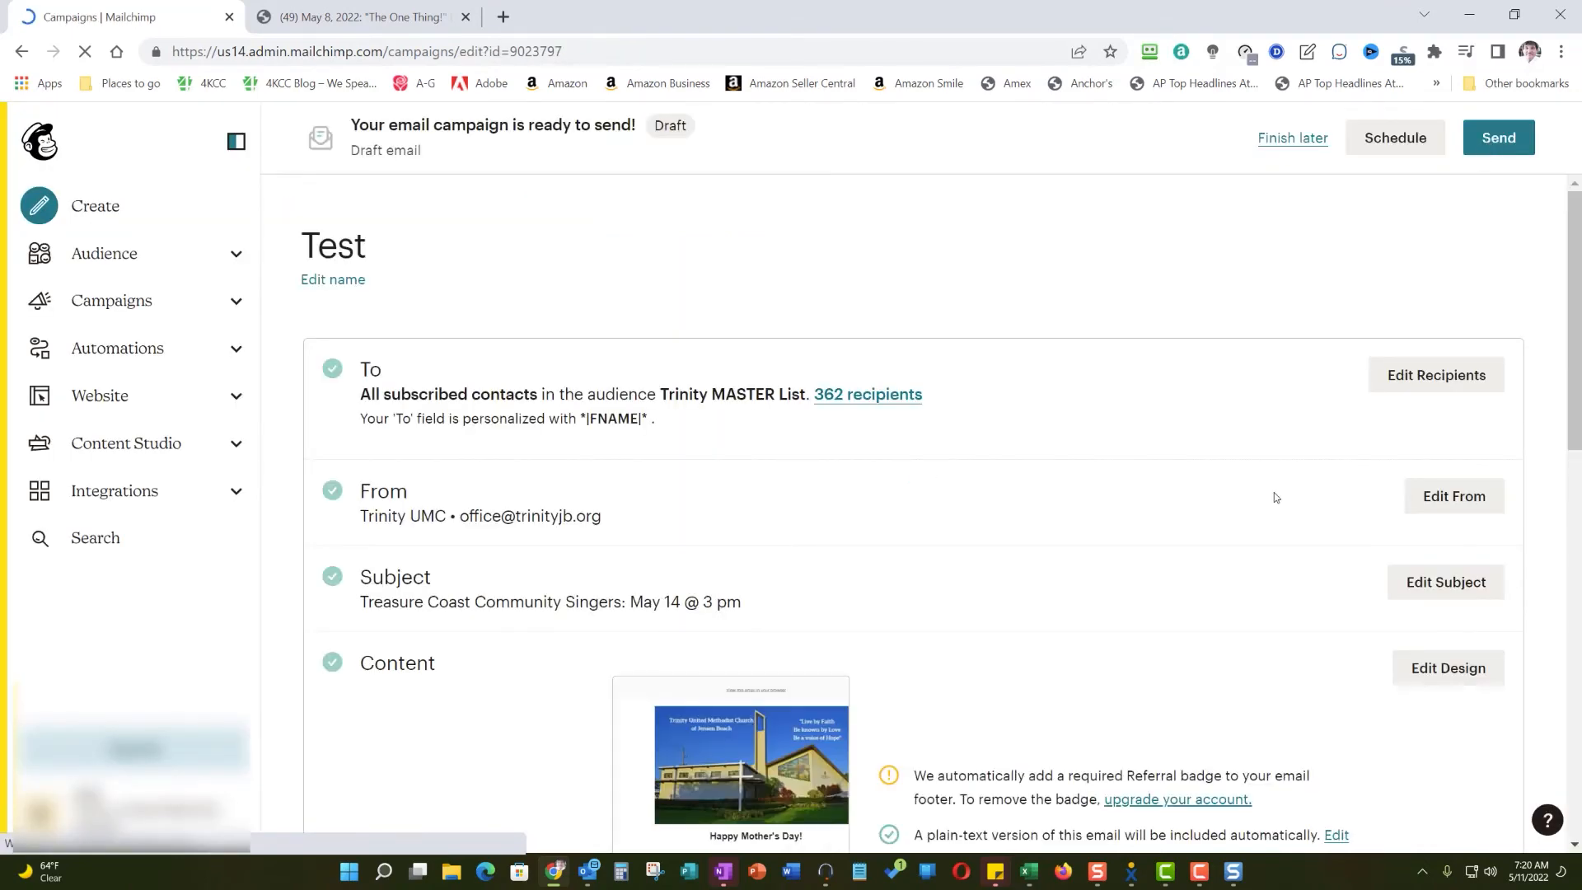
pyautogui.scroll(-3, 1281, 493)
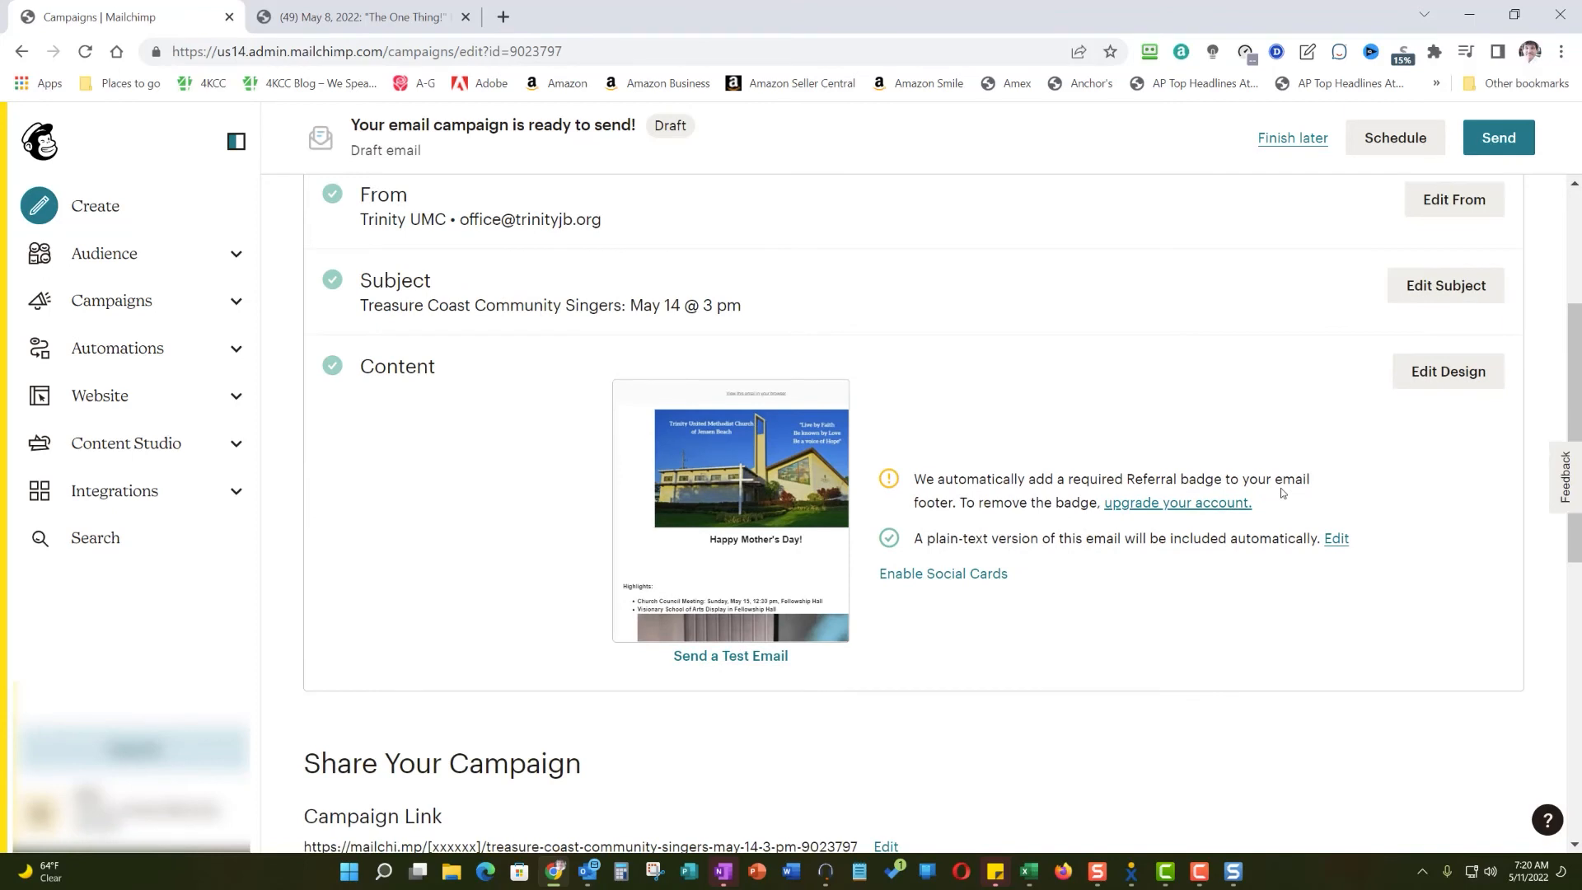
pyautogui.scroll(1, 1291, 458)
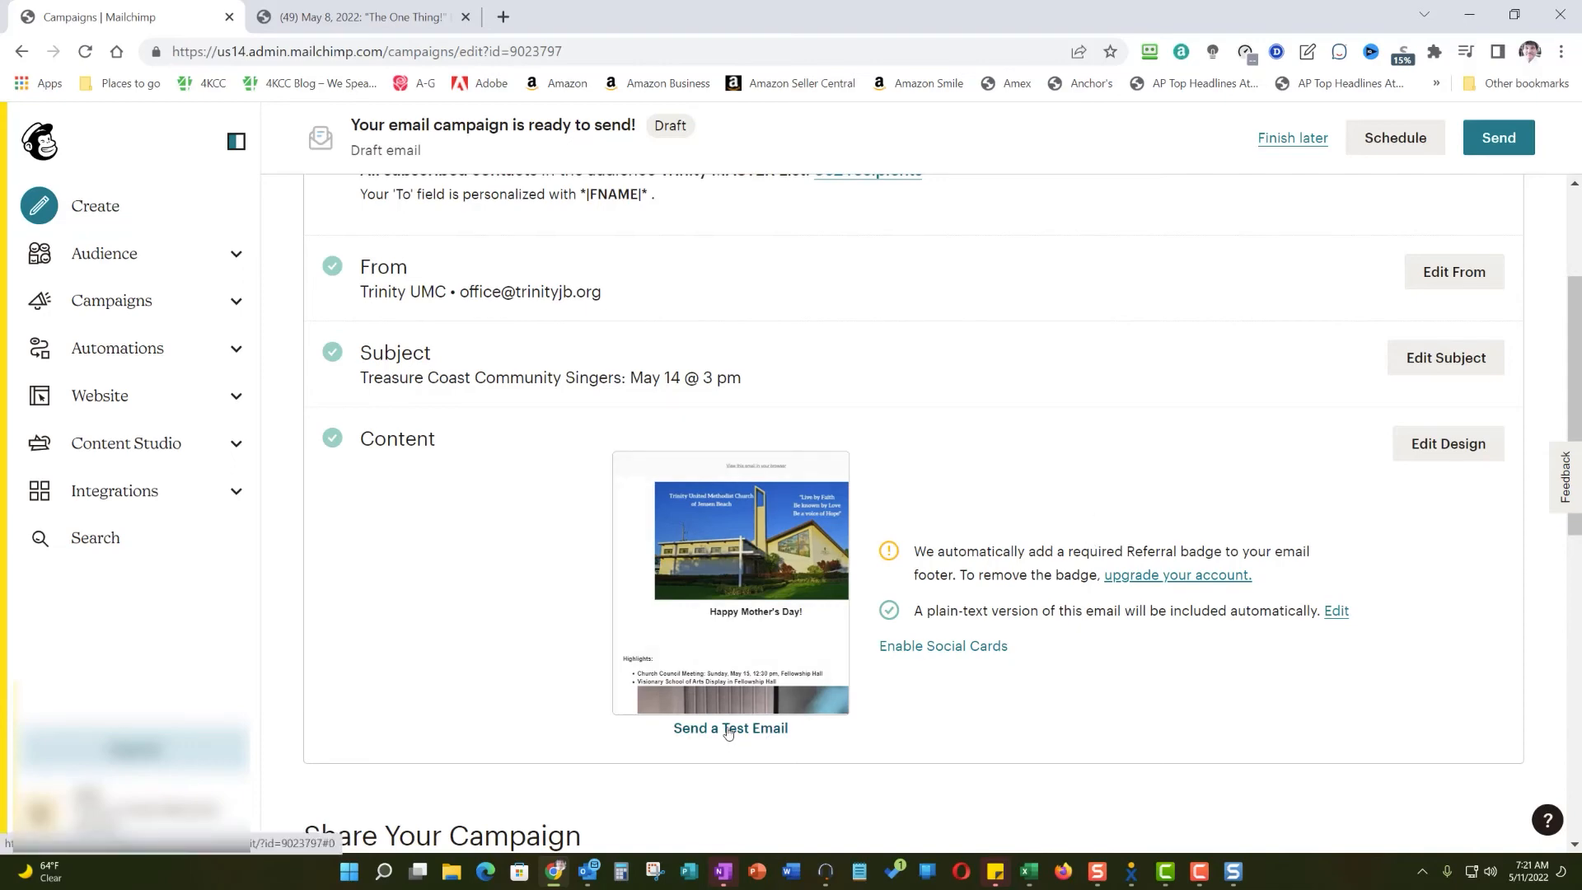
pyautogui.click(759, 605)
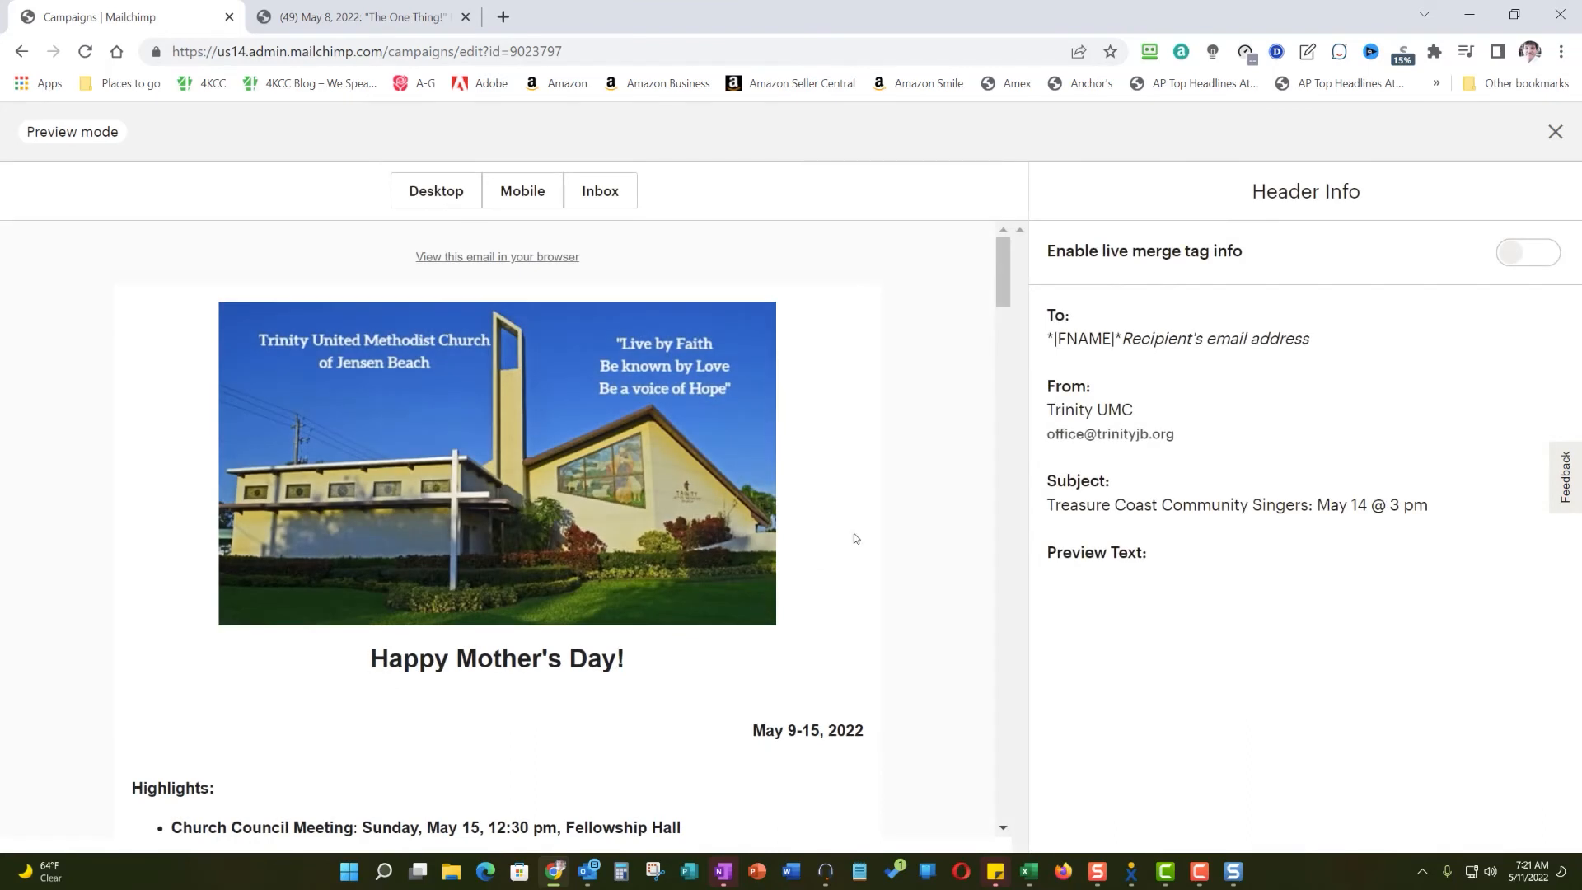
# - Test the sermon photo's YouTube link in the preview, and return to look through the rest of the newsletter
pyautogui.moveTo(1002, 284); pyautogui.dragTo(1000, 344)
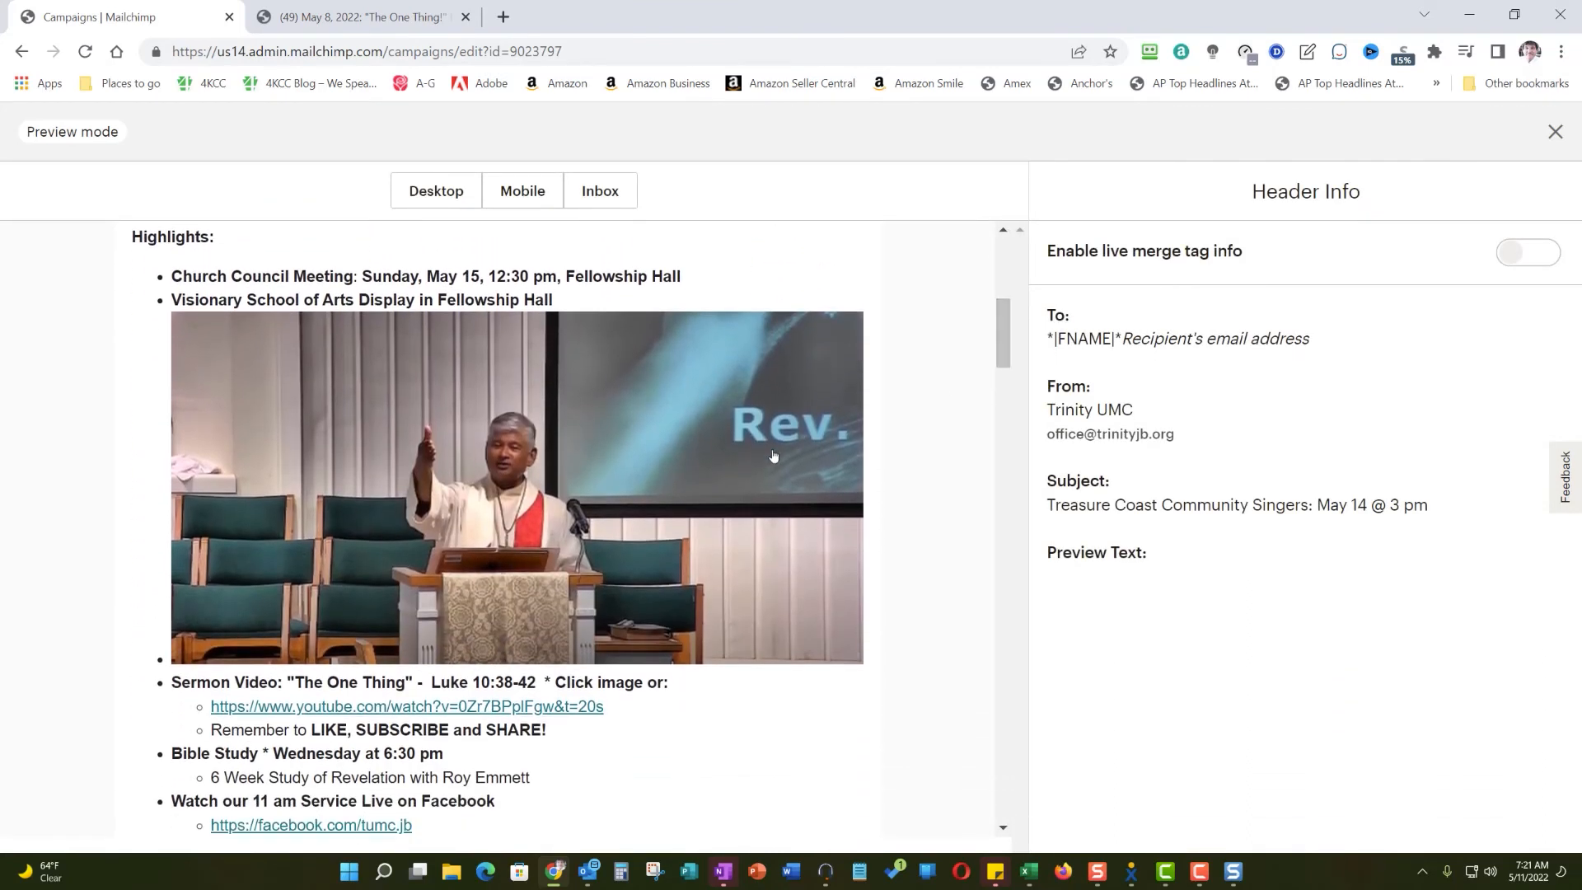
pyautogui.click(539, 489)
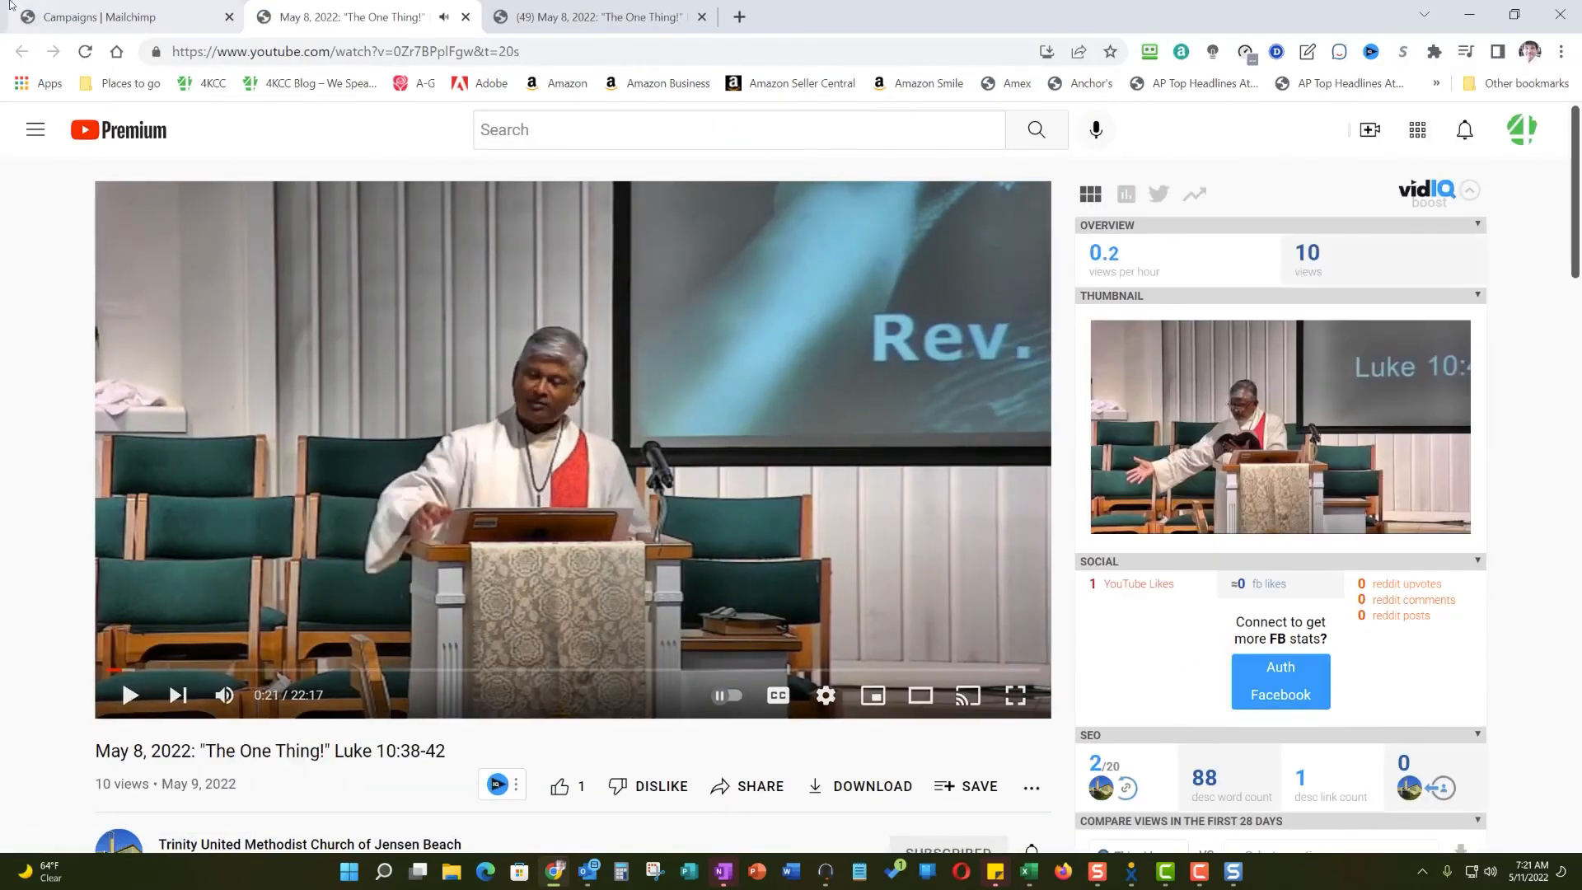
pyautogui.click(89, 14)
pyautogui.scroll(-15, 595, 585)
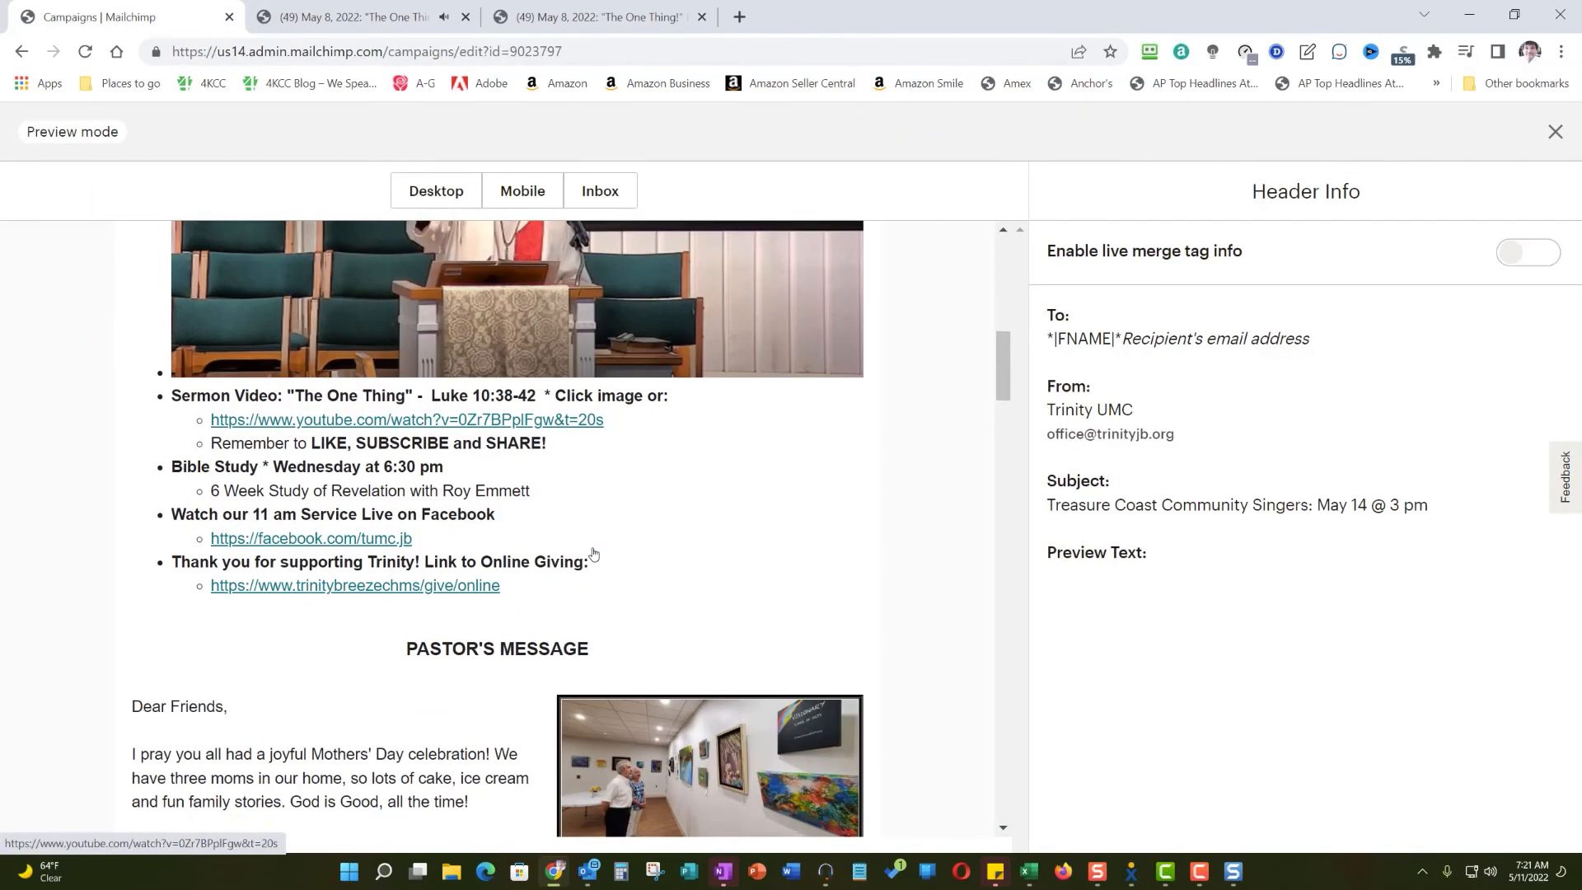
pyautogui.scroll(-15, 595, 553)
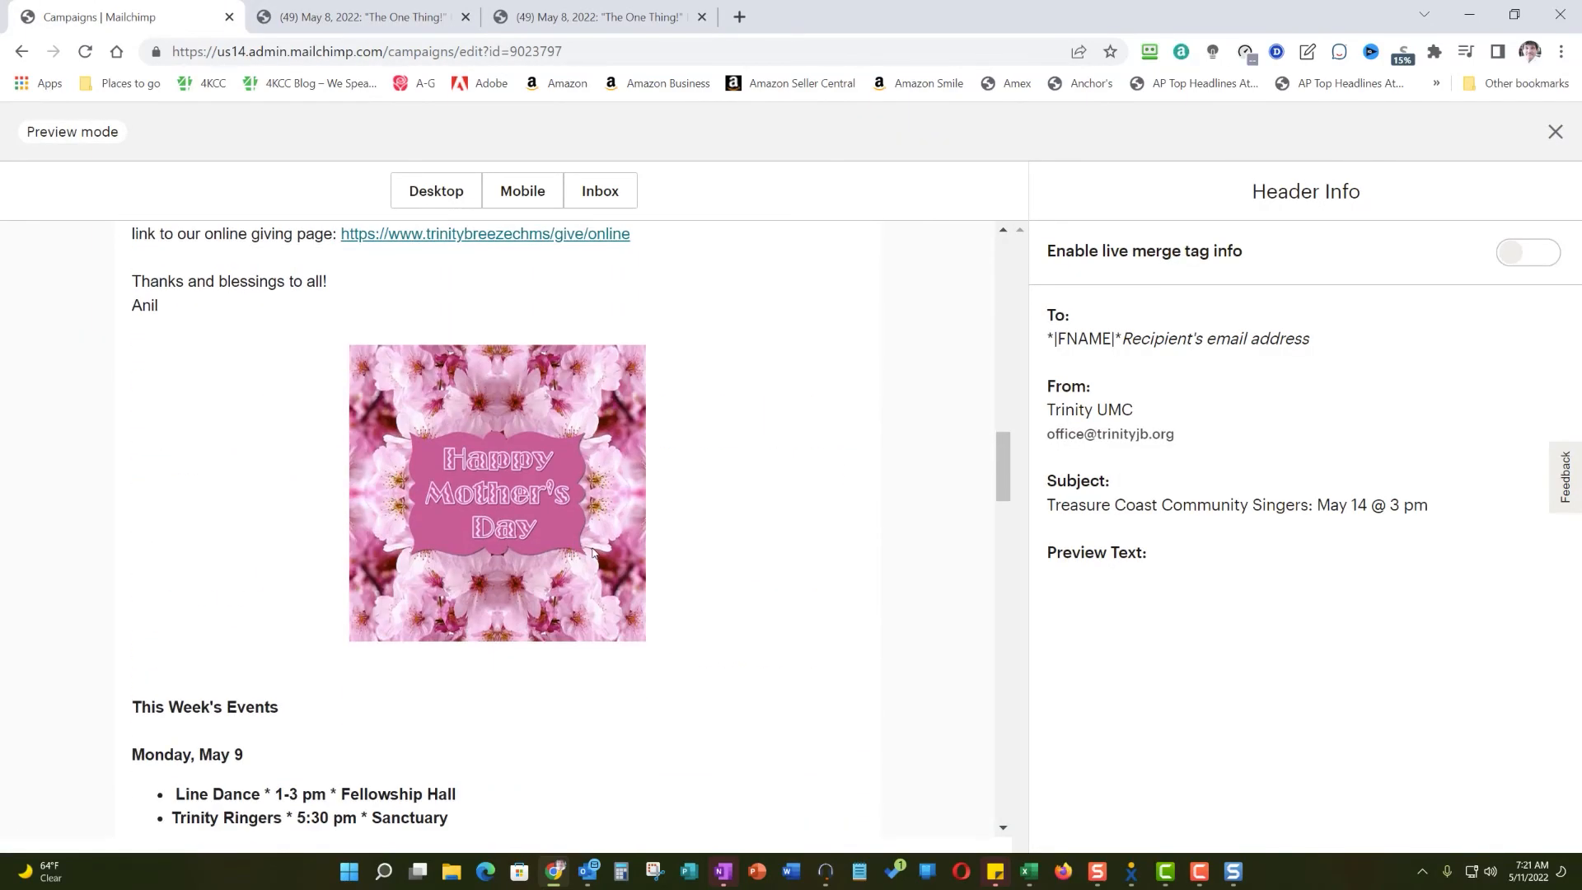
# - Test the link on the New Art Show image in the newsletter preview, and return to the preview
pyautogui.scroll(-1, 592, 552)
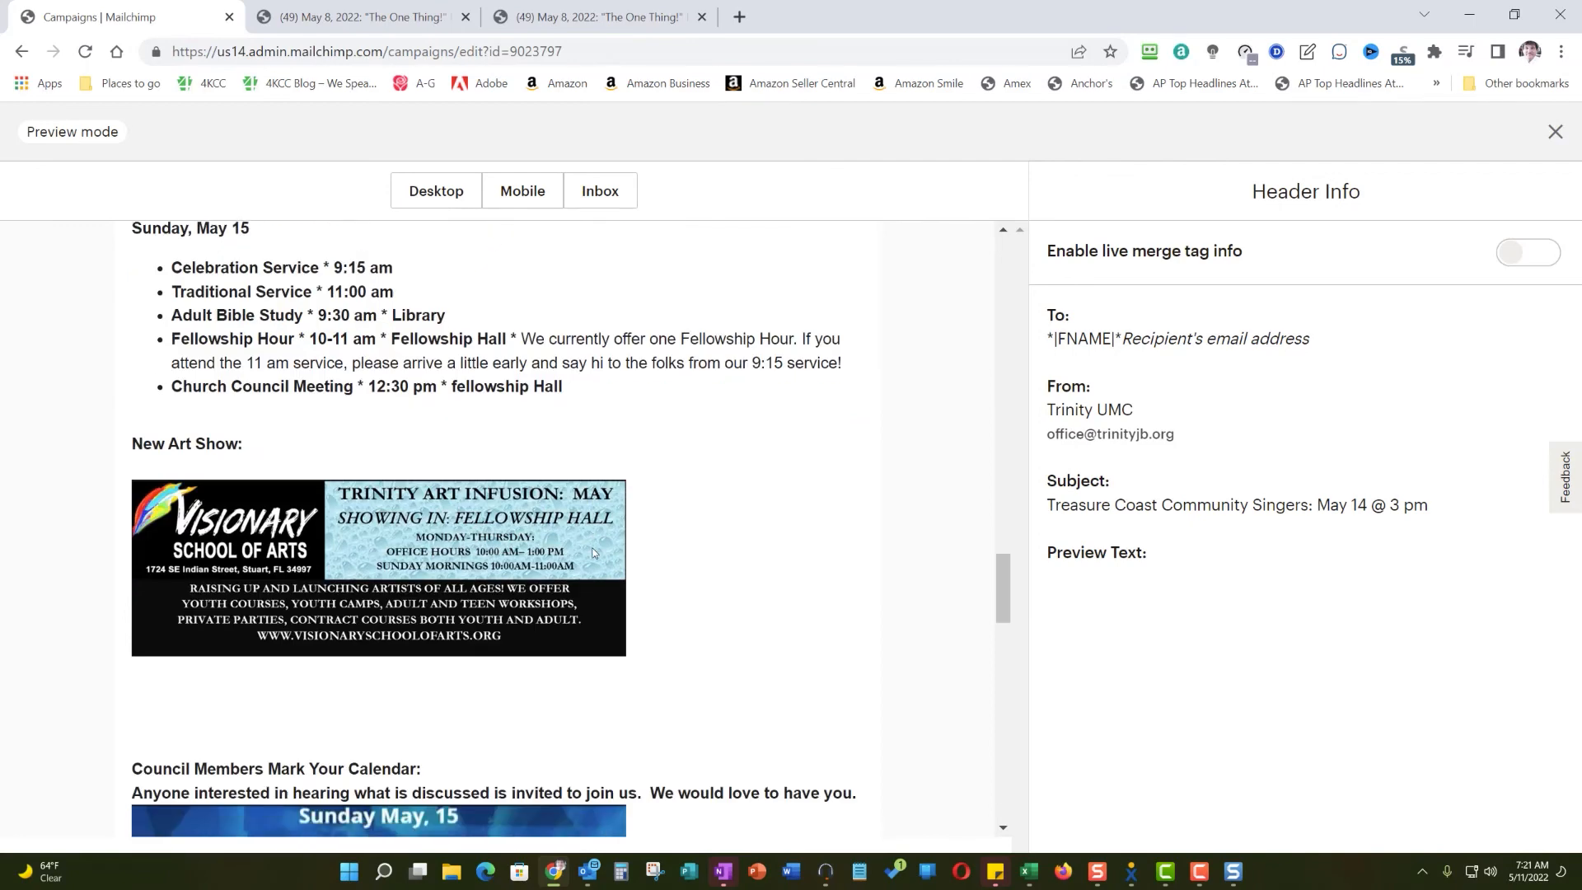
pyautogui.click(446, 558)
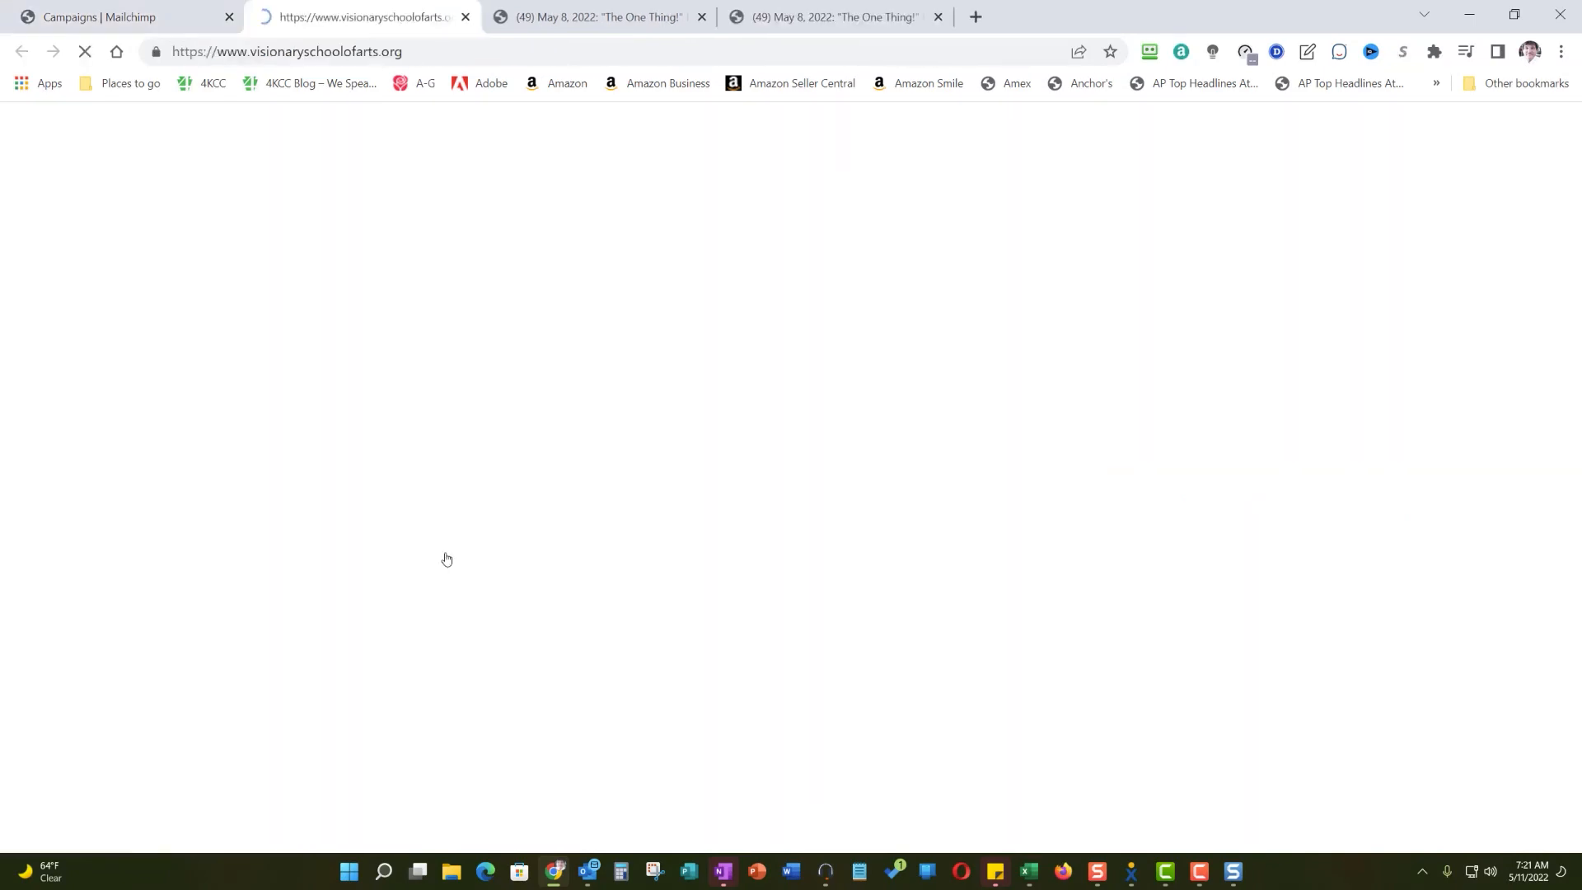
pyautogui.click(86, 17)
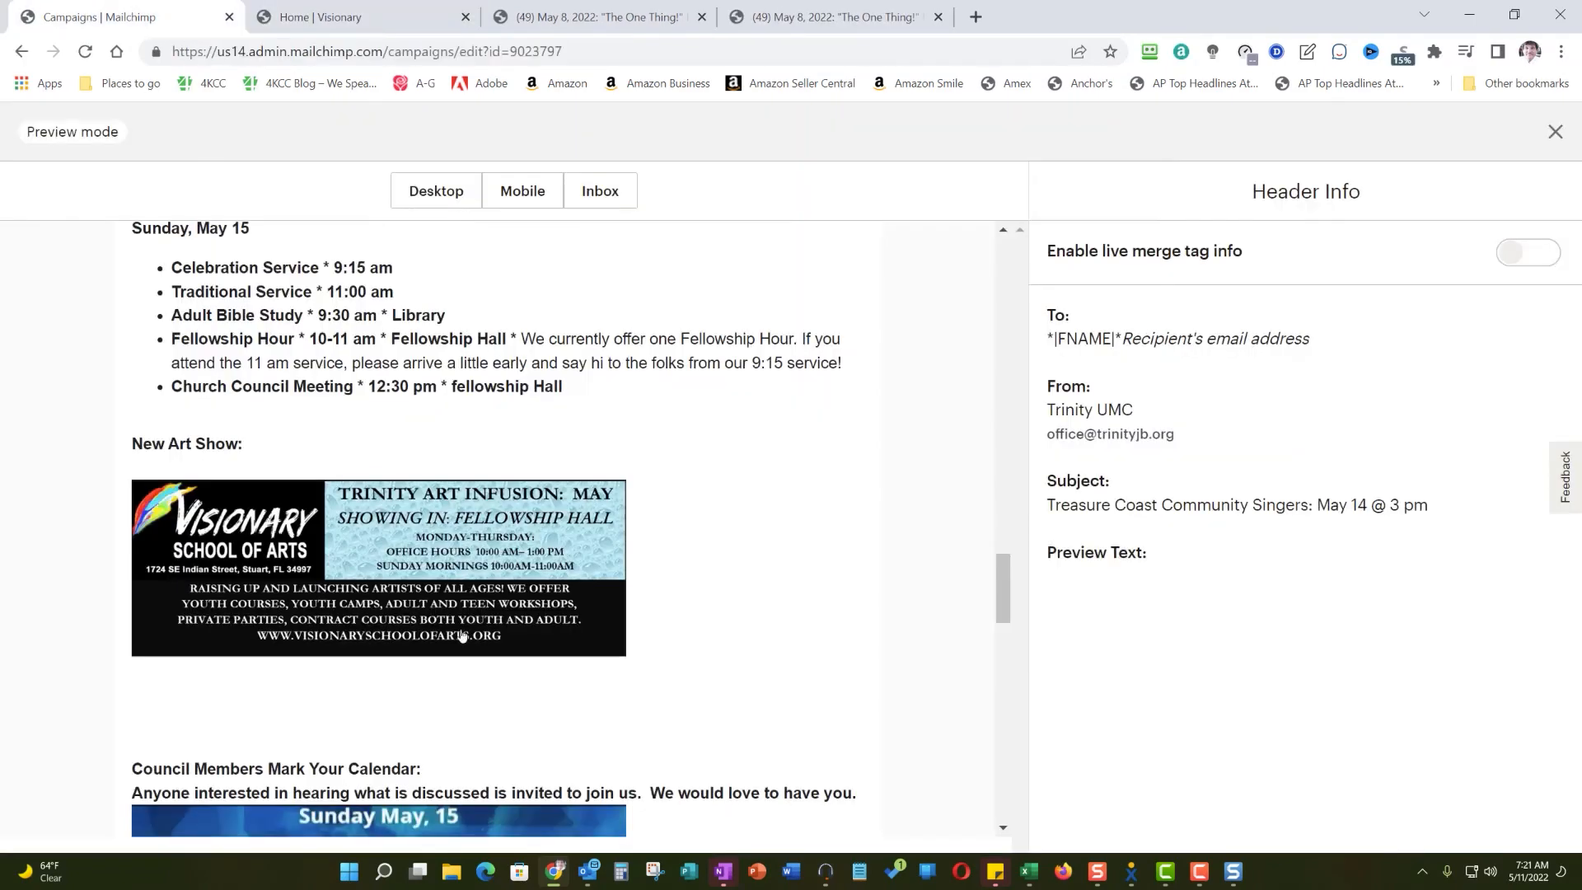
# - Test the link on the "A Patriotic Salute" concert image under Music Events, and return to the preview
pyautogui.scroll(-5, 410, 489)
pyautogui.scroll(-5, 410, 490)
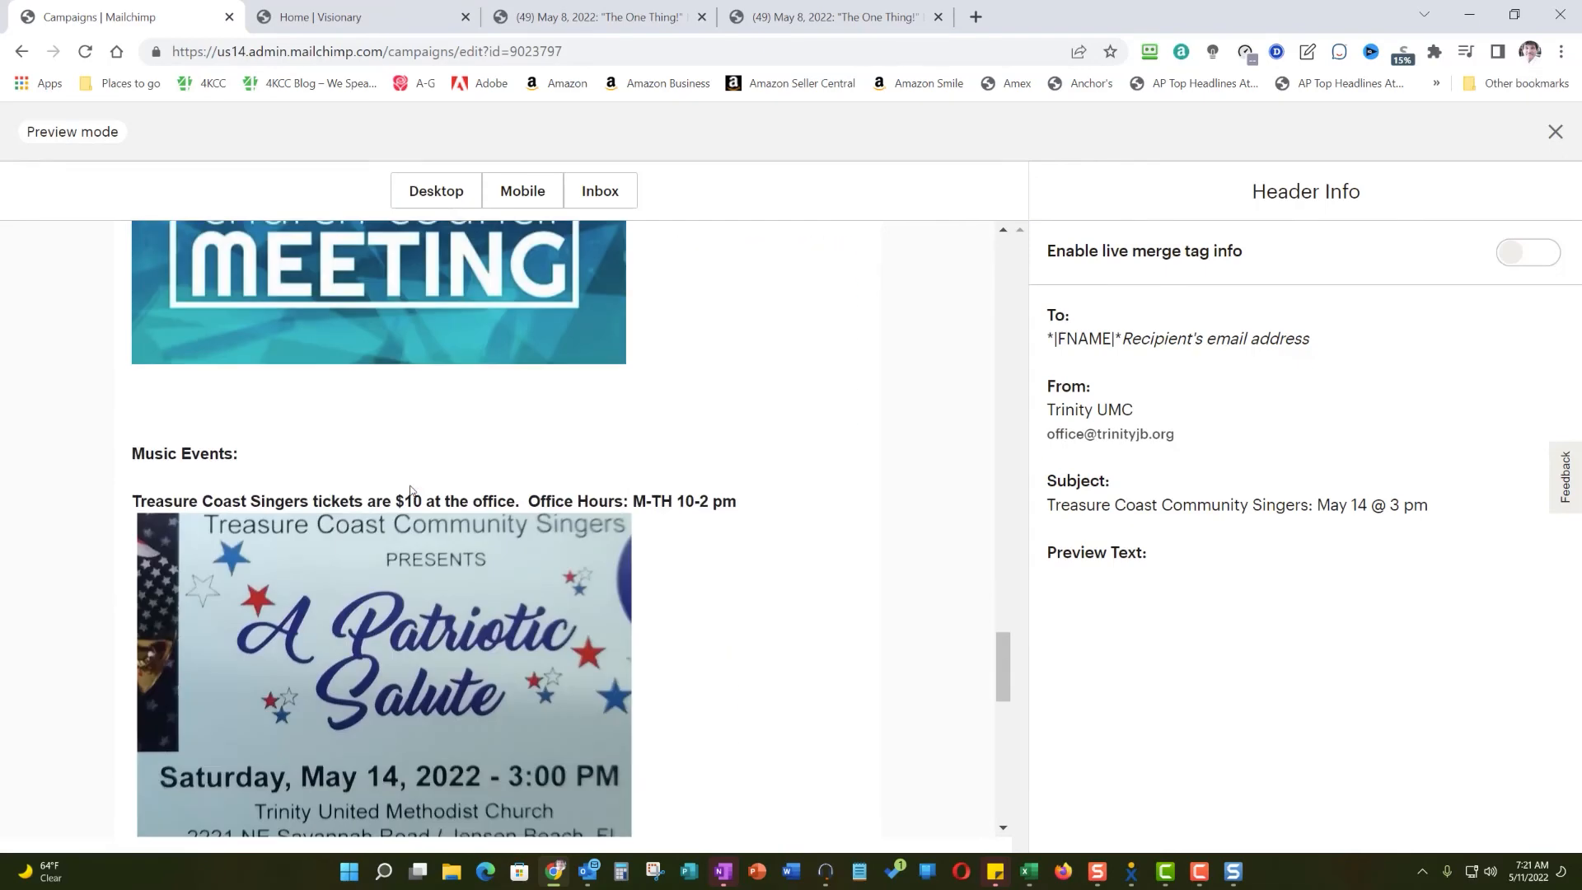
pyautogui.click(397, 478)
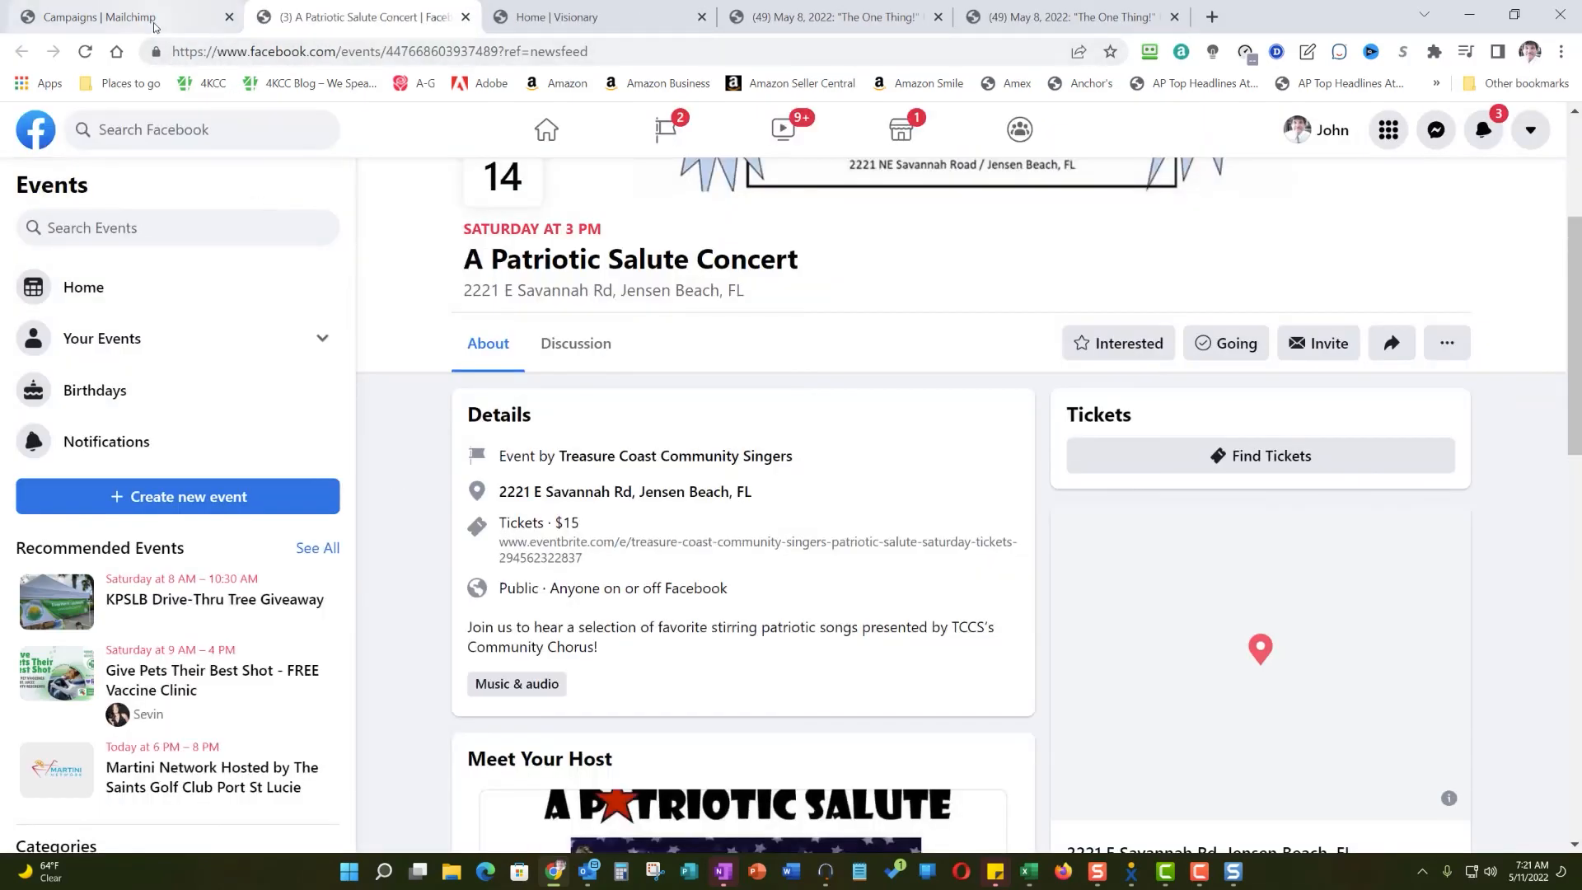
pyautogui.click(151, 22)
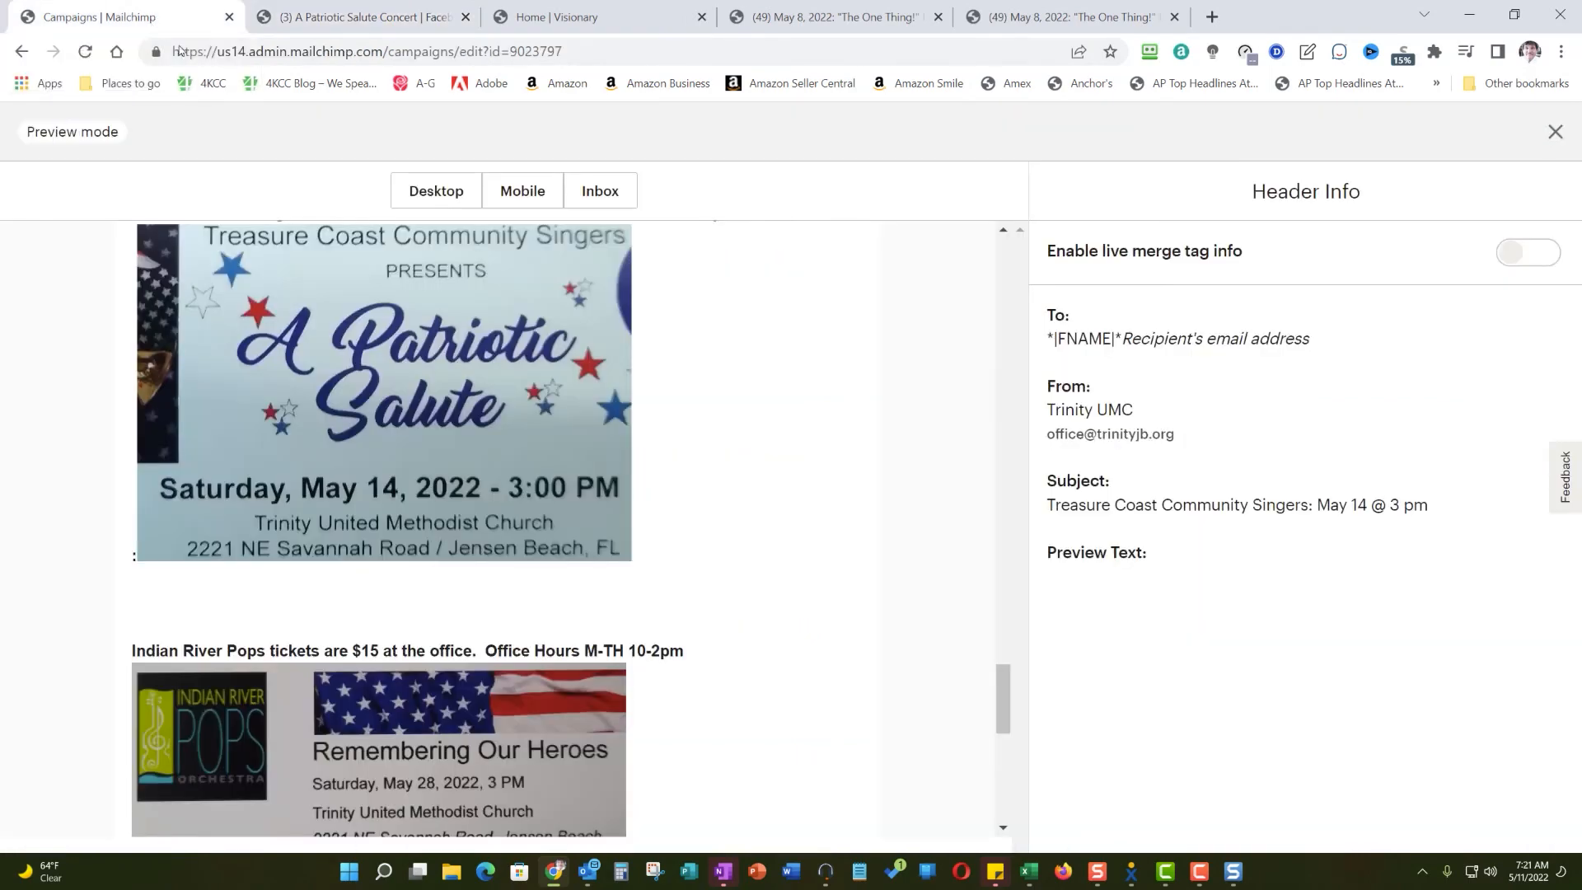
# - Test the link on the Indian River Pops "Remembering Our Heroes" image, and return to the preview
pyautogui.scroll(-7, 438, 505)
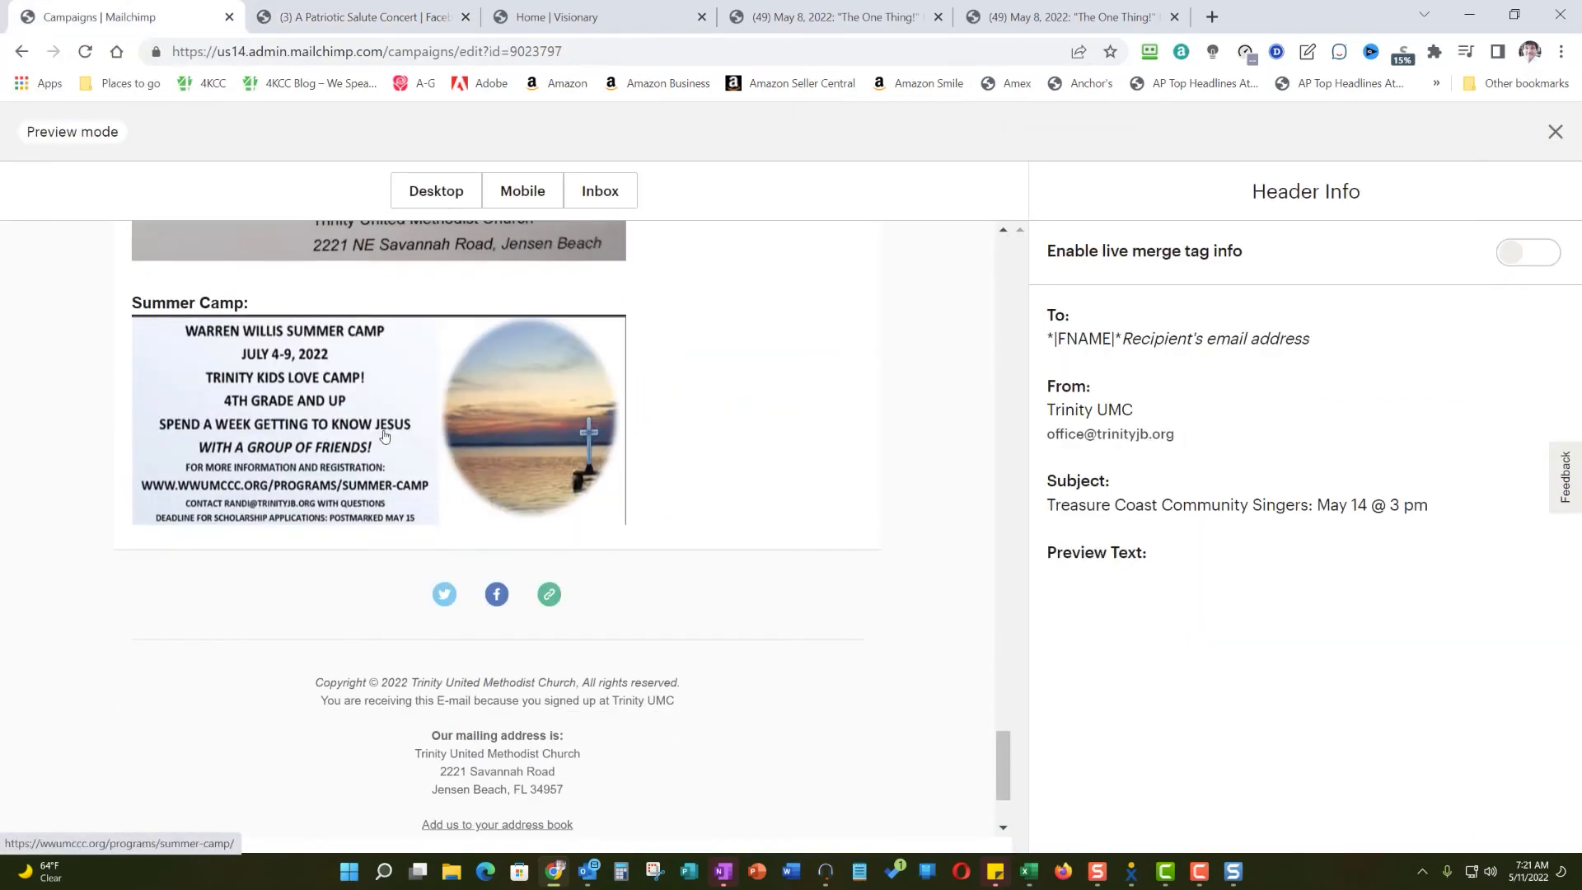
pyautogui.scroll(7, 387, 436)
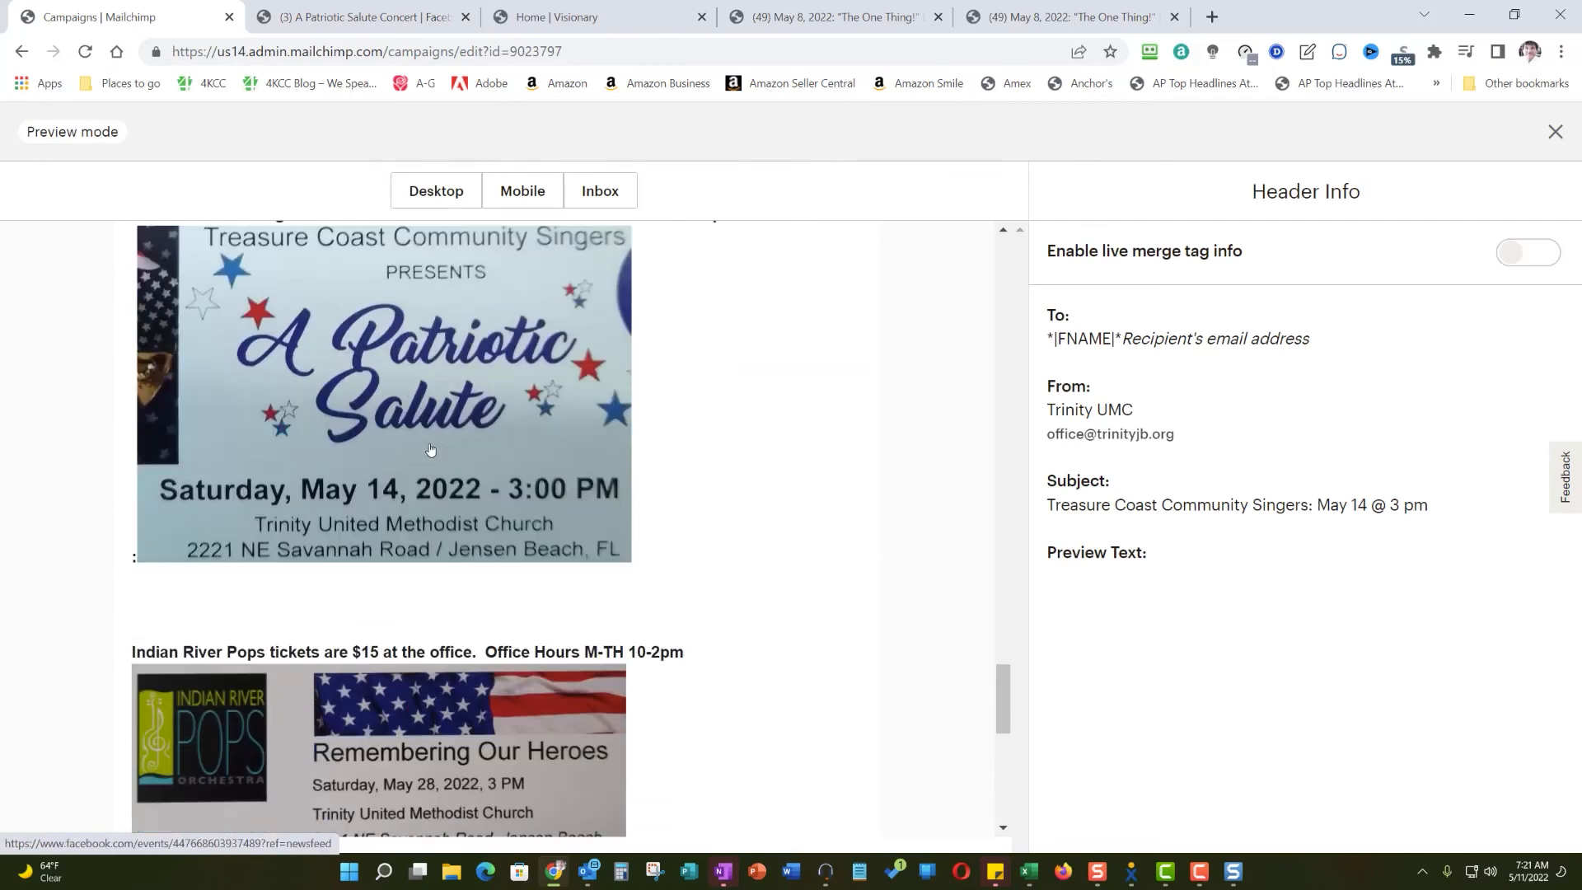
pyautogui.scroll(-3, 430, 449)
pyautogui.click(375, 437)
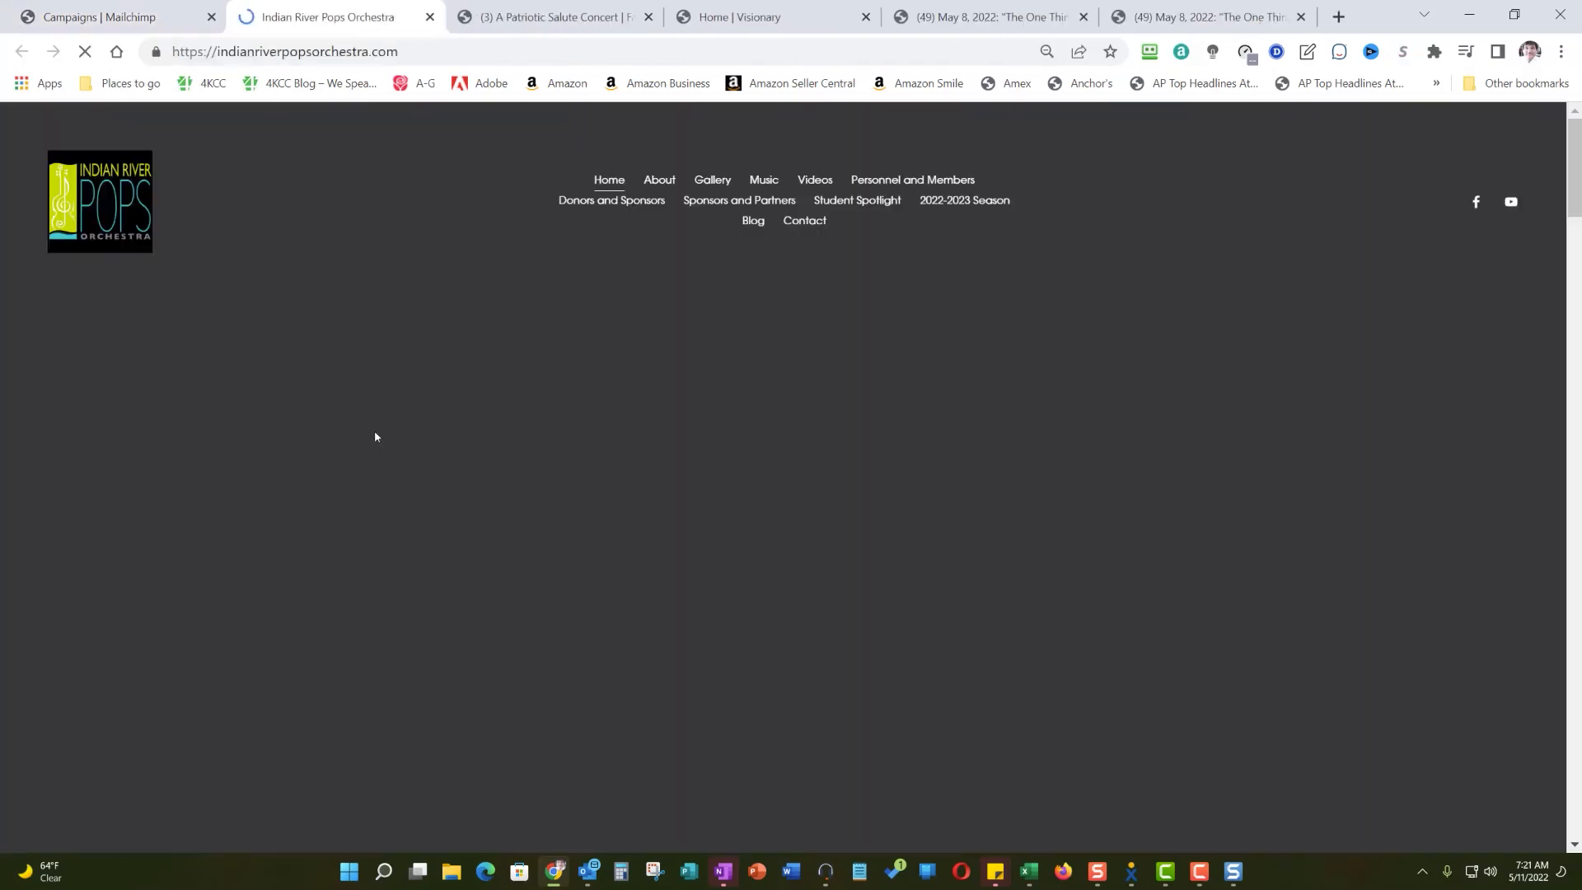
pyautogui.click(80, 12)
# - Test the link on the Summer Camp image, look through the camp page it opens, and return to the preview
pyautogui.scroll(-2, 311, 660)
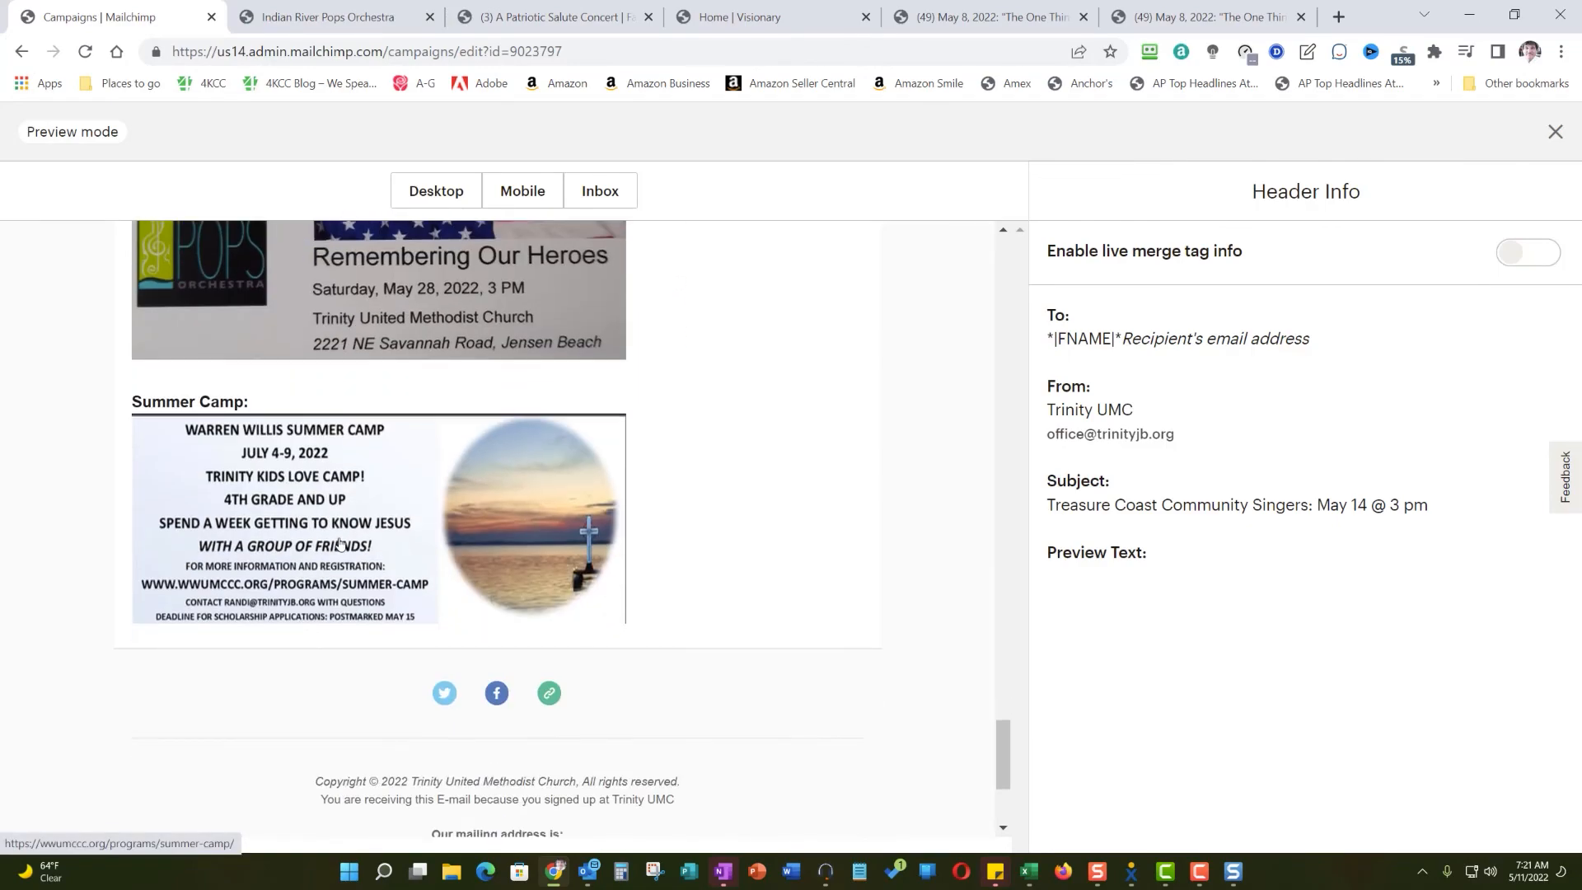
pyautogui.click(339, 543)
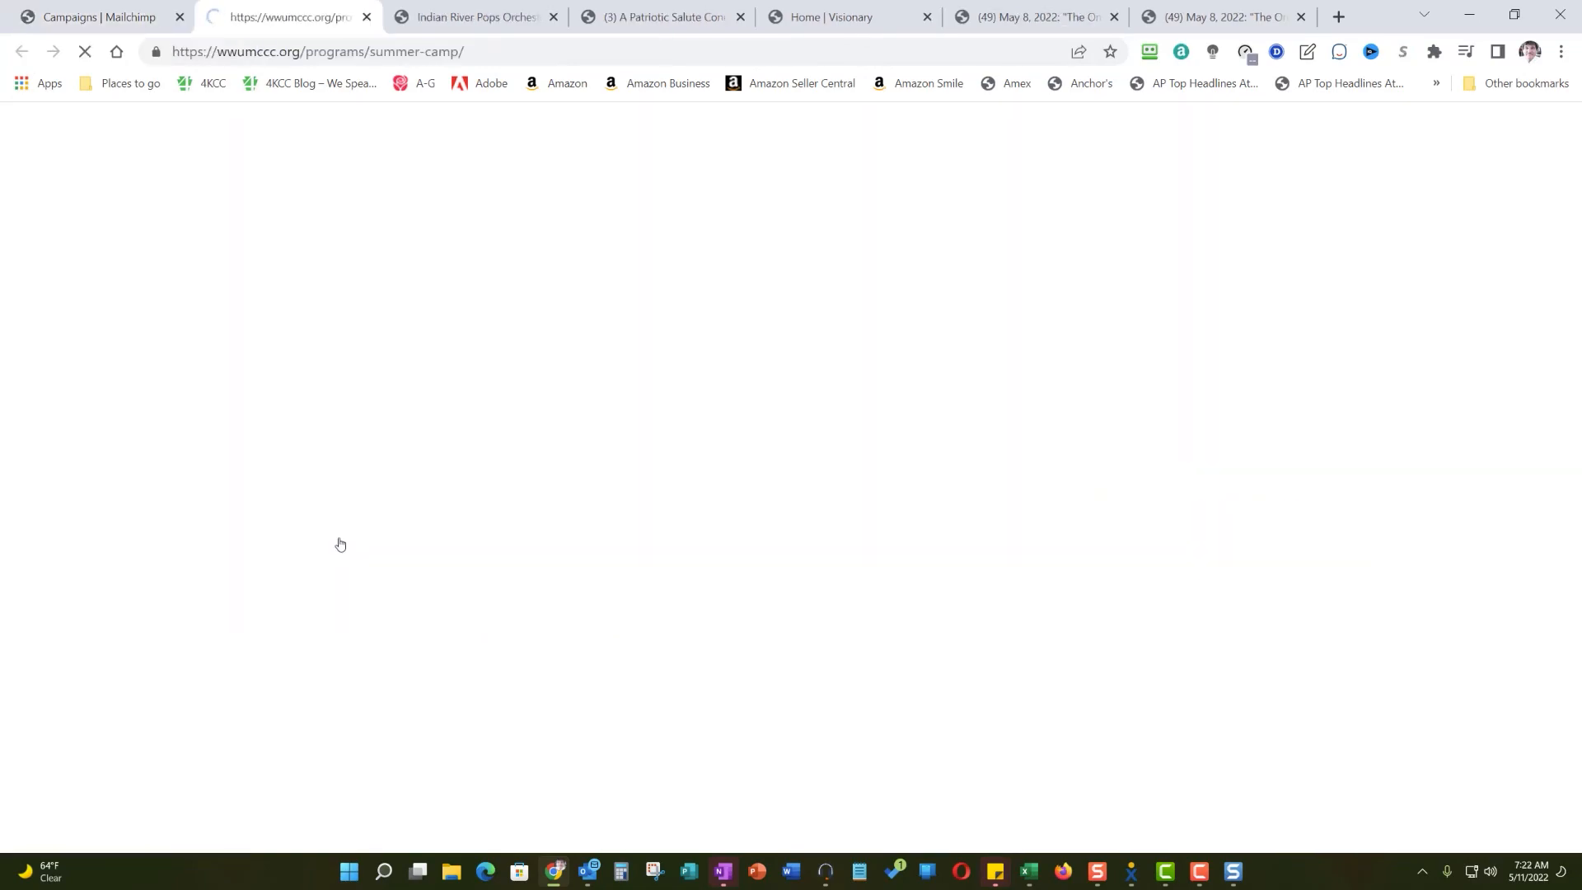
pyautogui.scroll(-15, 338, 543)
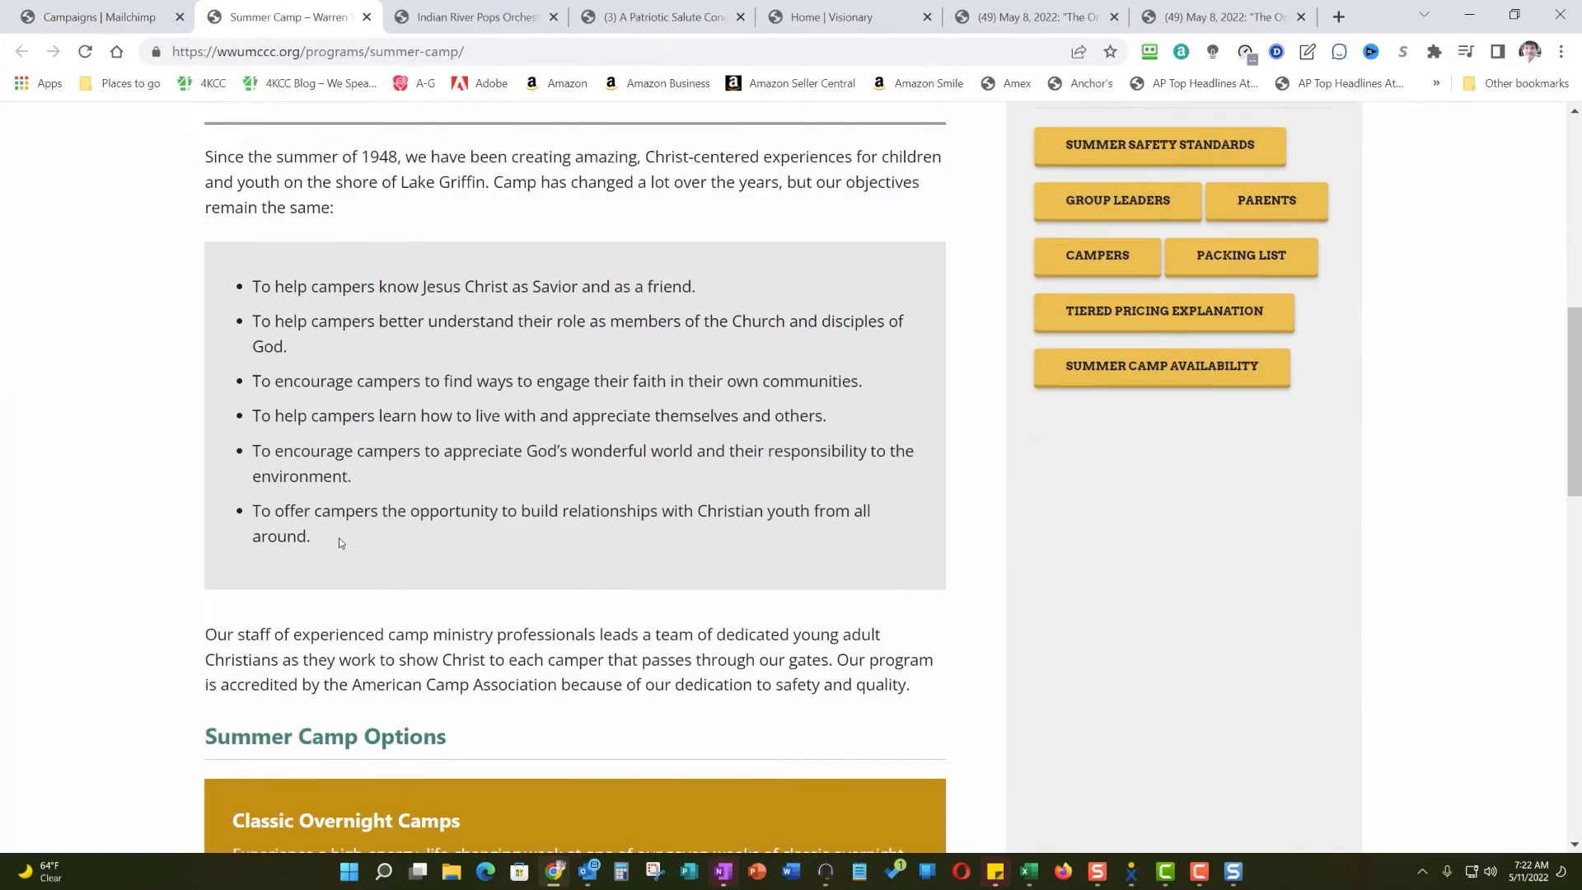
pyautogui.scroll(1, 339, 543)
pyautogui.scroll(12, 339, 537)
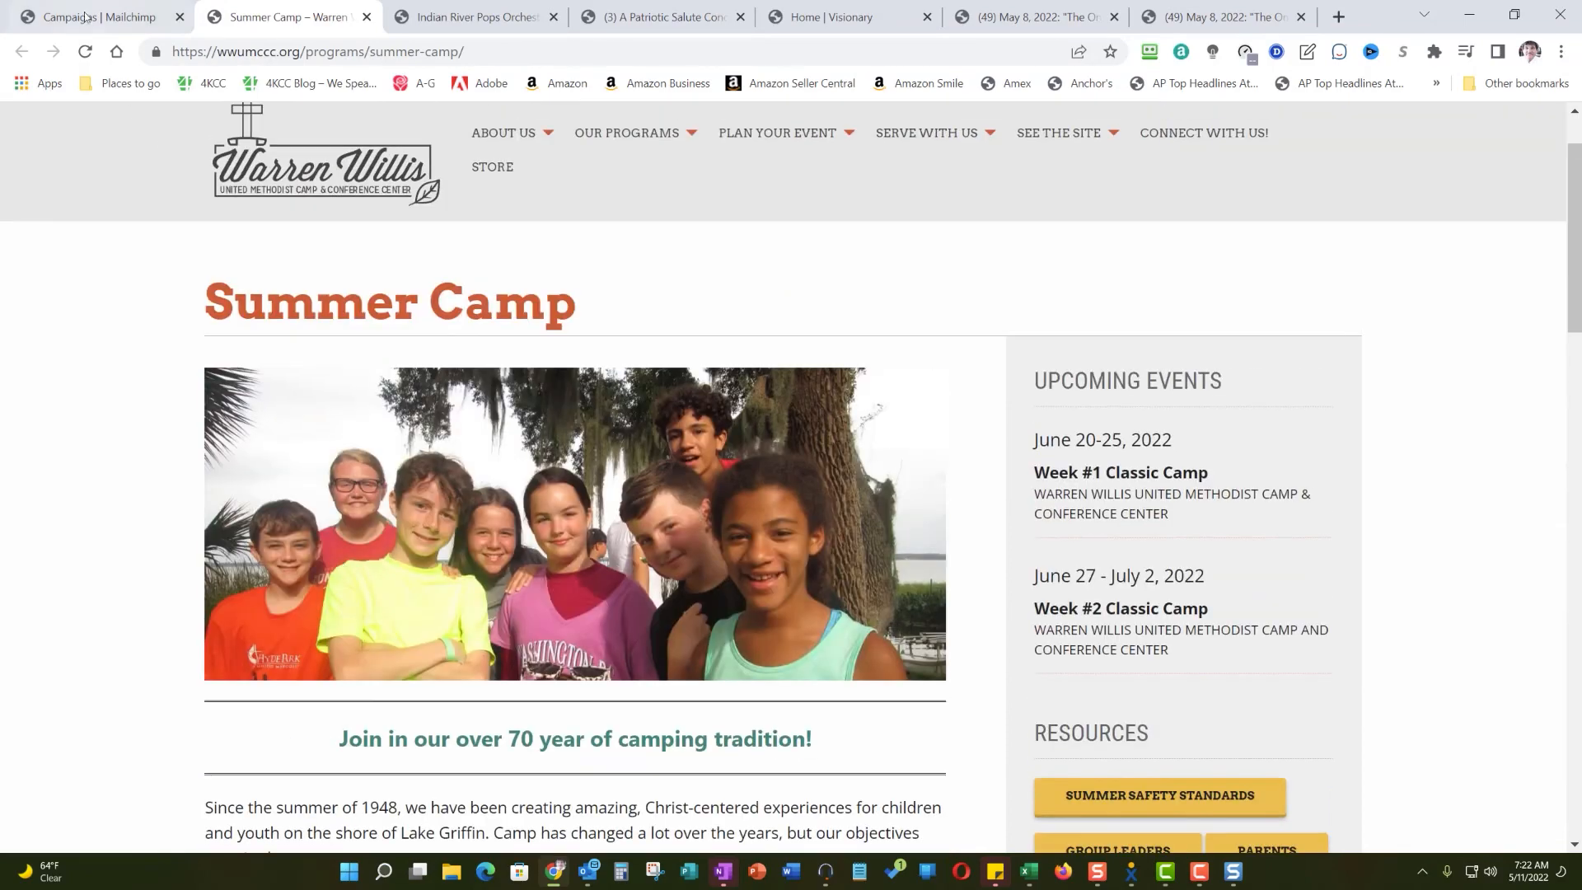
pyautogui.click(83, 16)
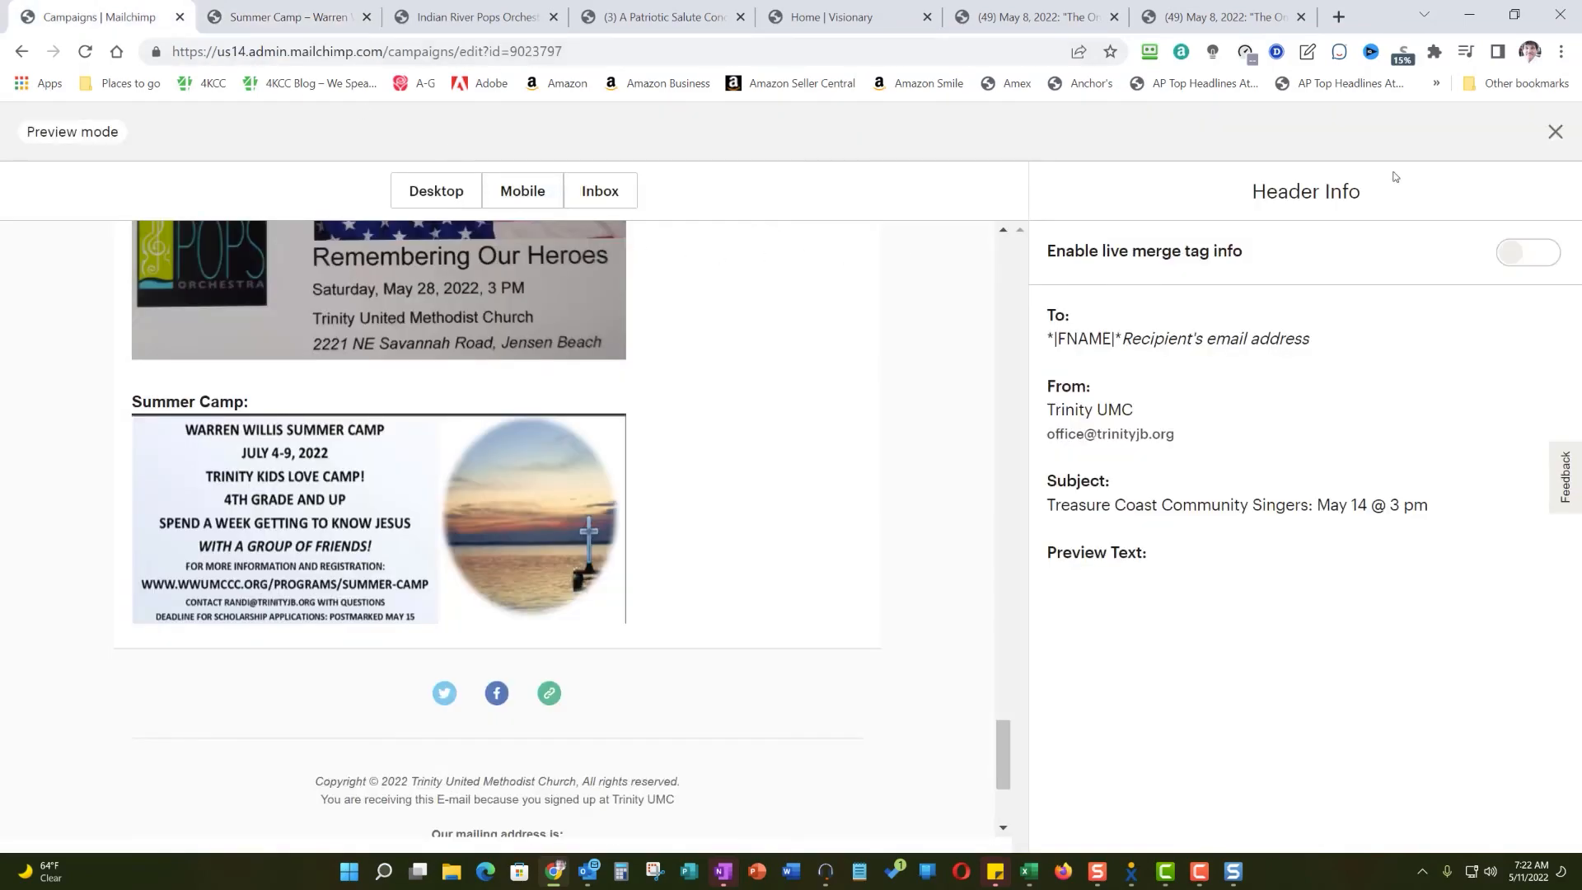
# - Close the email preview and leave the campaign as a draft to finish later
pyautogui.click(1554, 131)
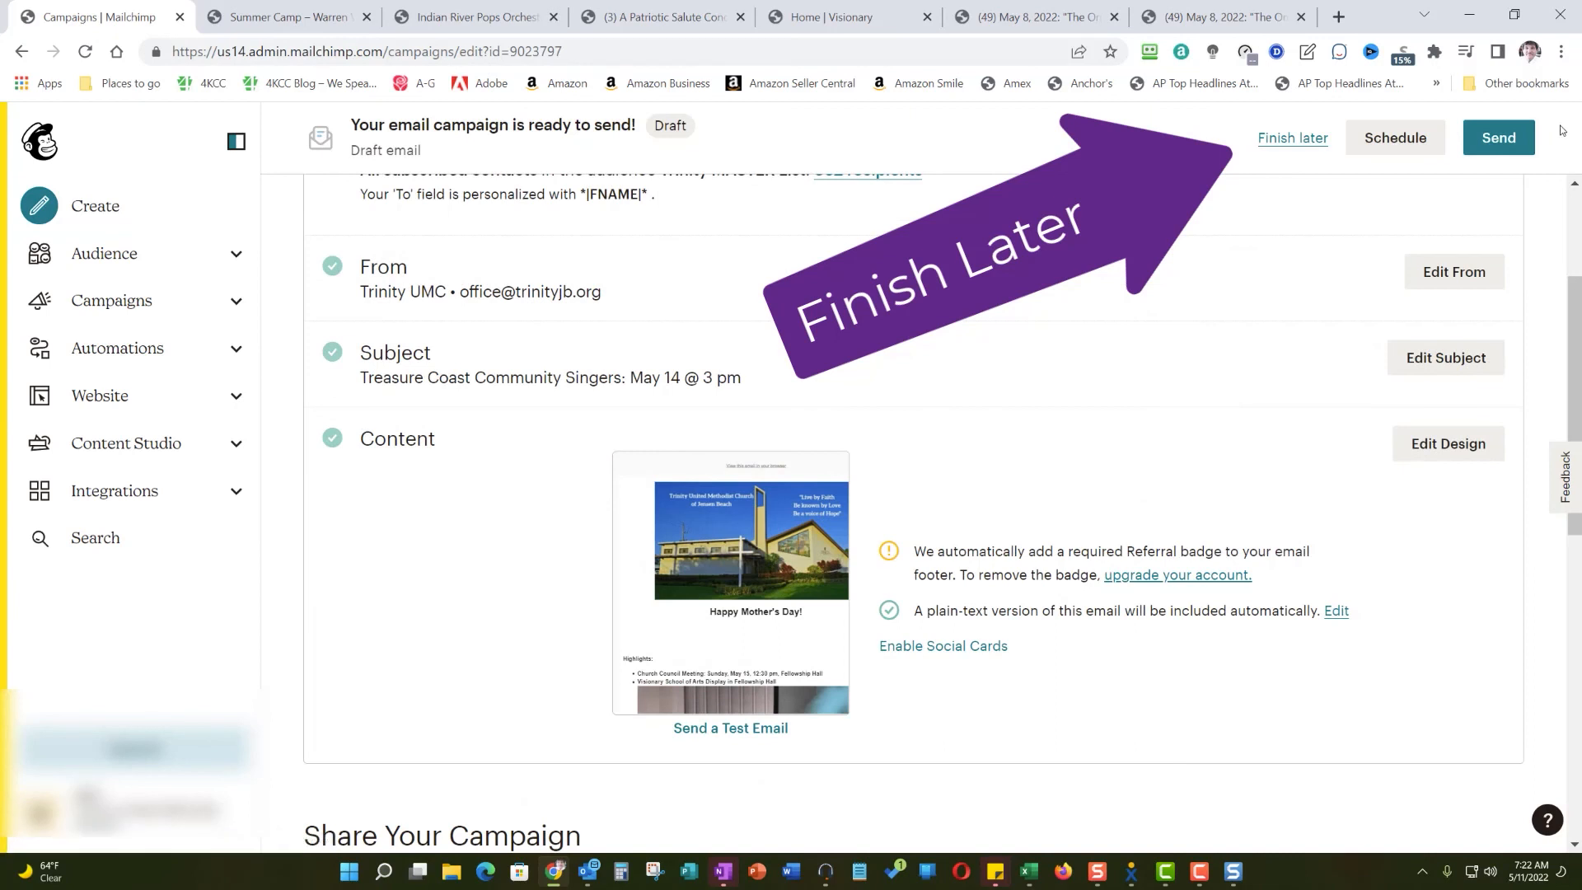
pyautogui.click(1305, 144)
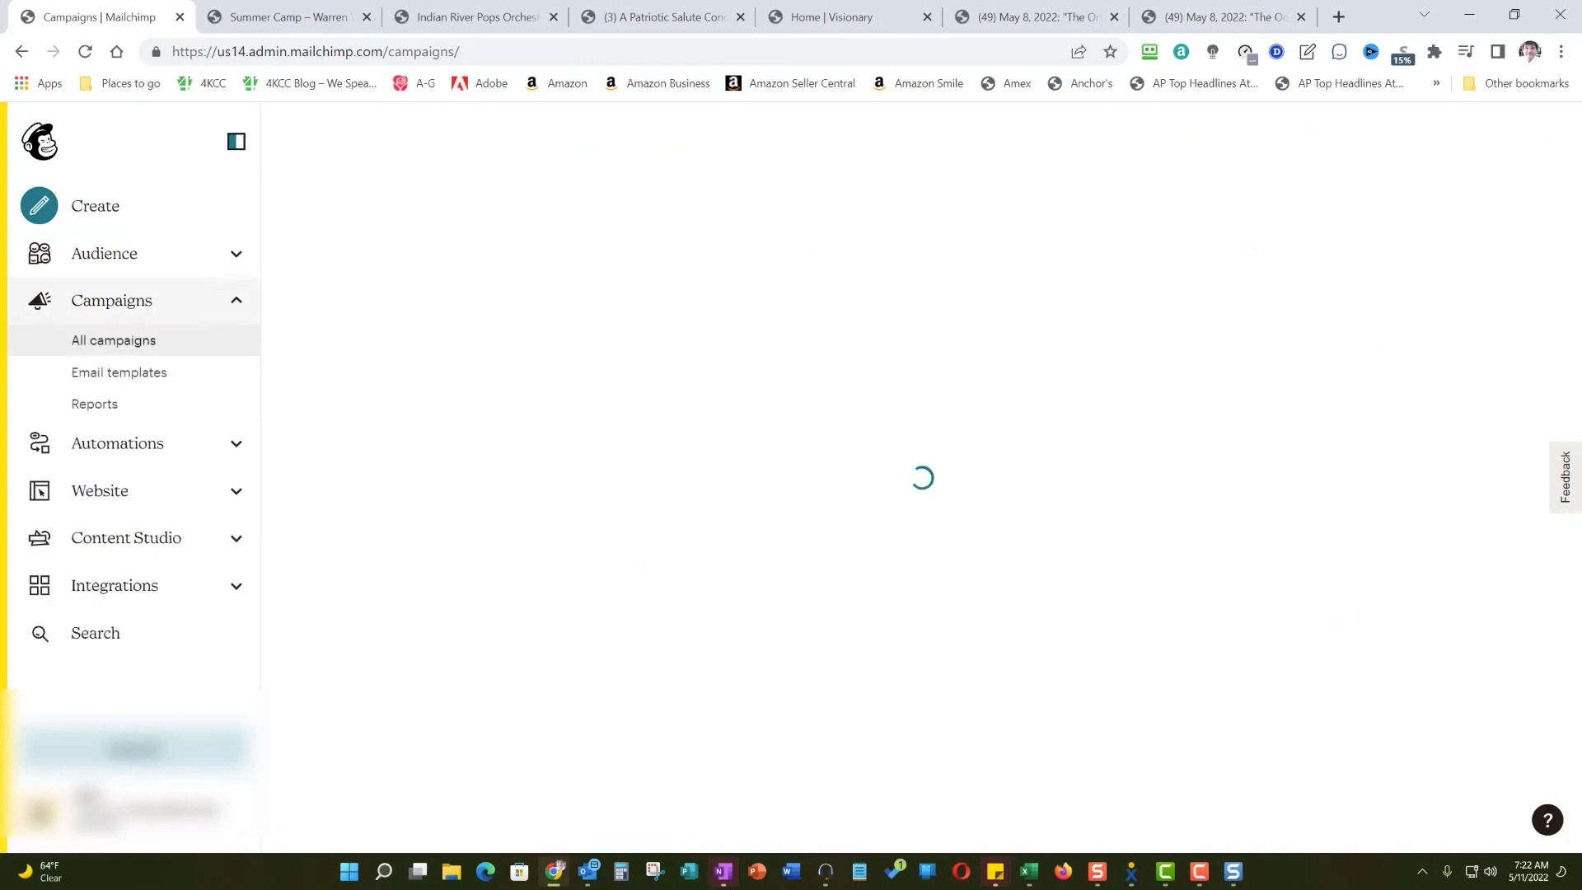